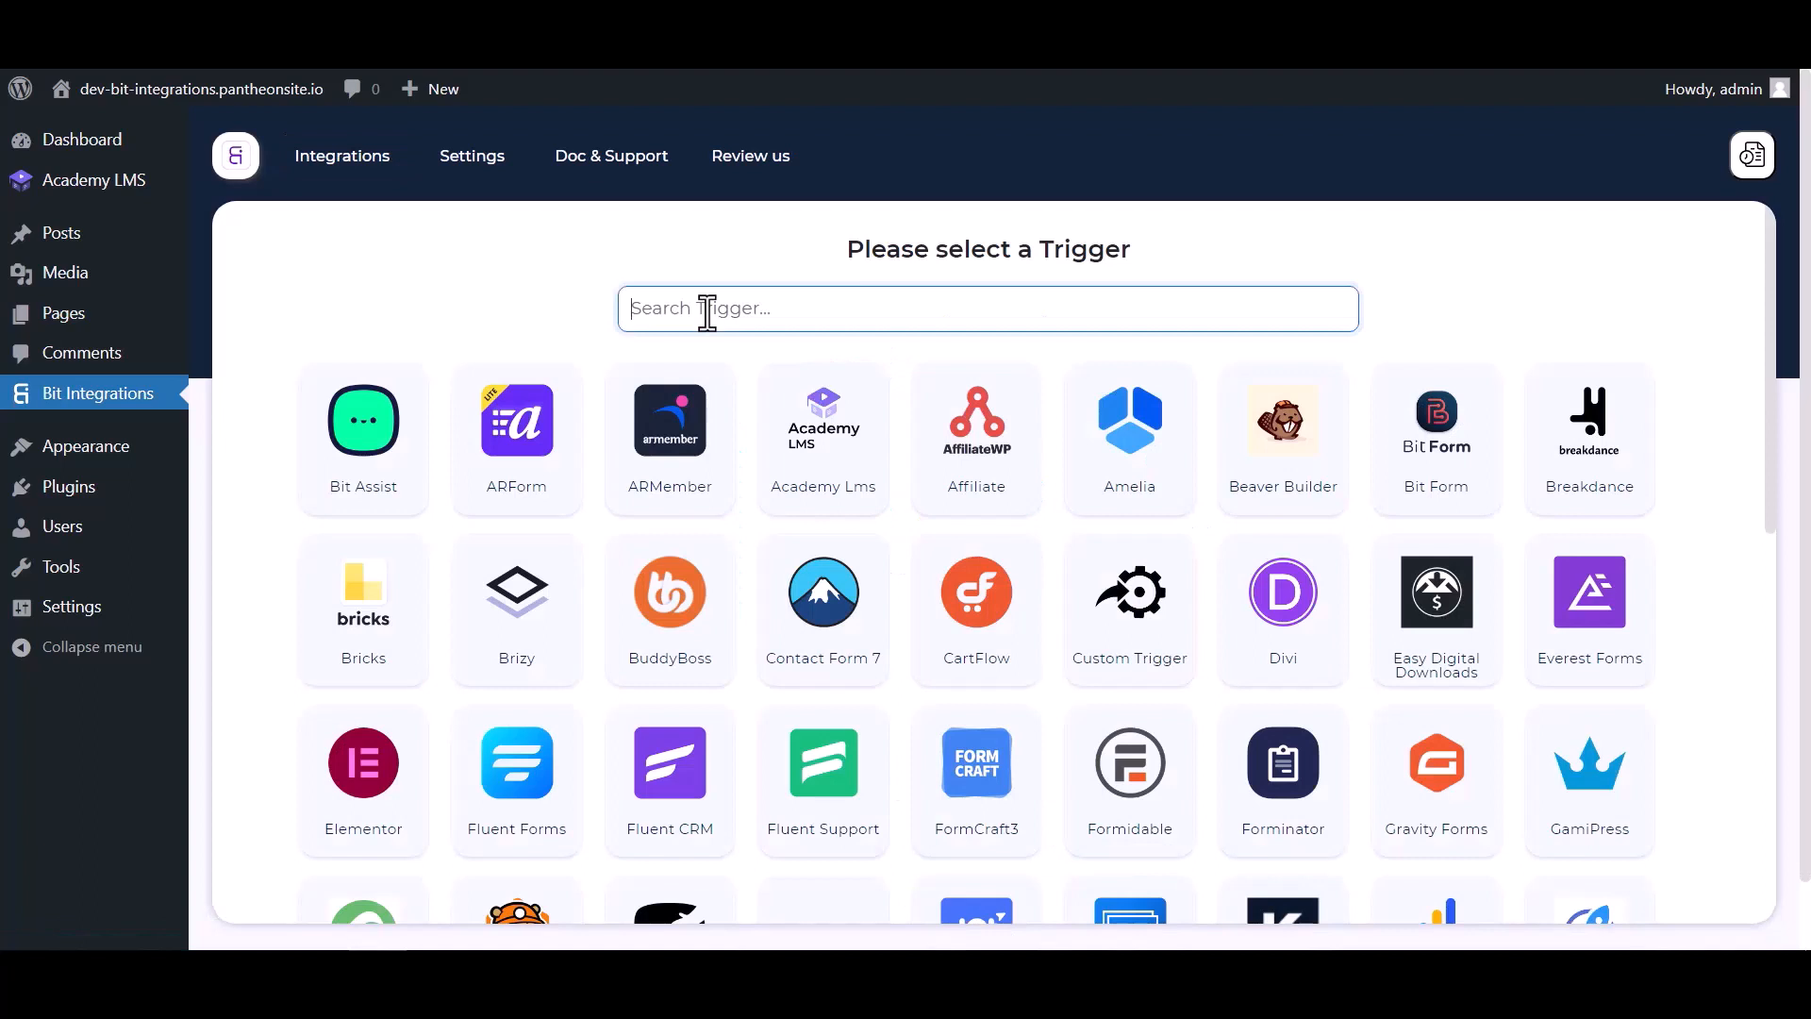
# Set the trigger to Academy LMS with the task User Complete a Lesson for the lesson Bit Integrations, and continue to the actions
pyautogui.click(861, 492)
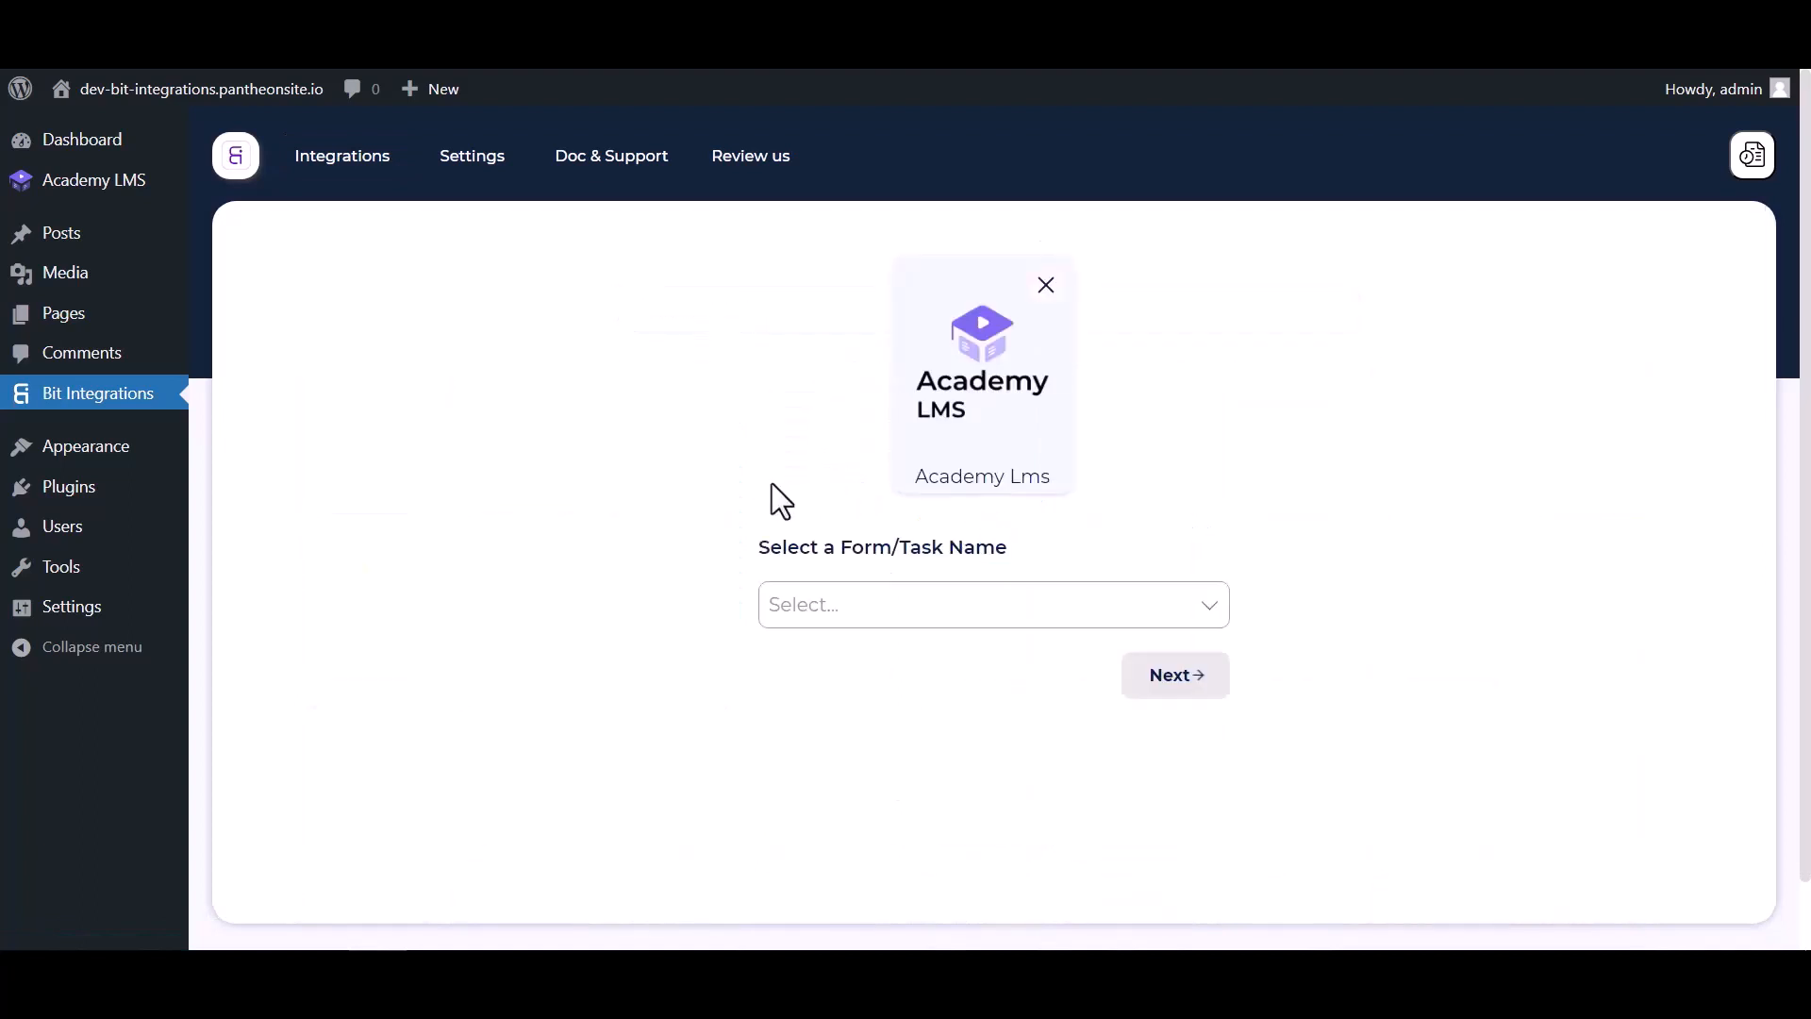
pyautogui.click(939, 601)
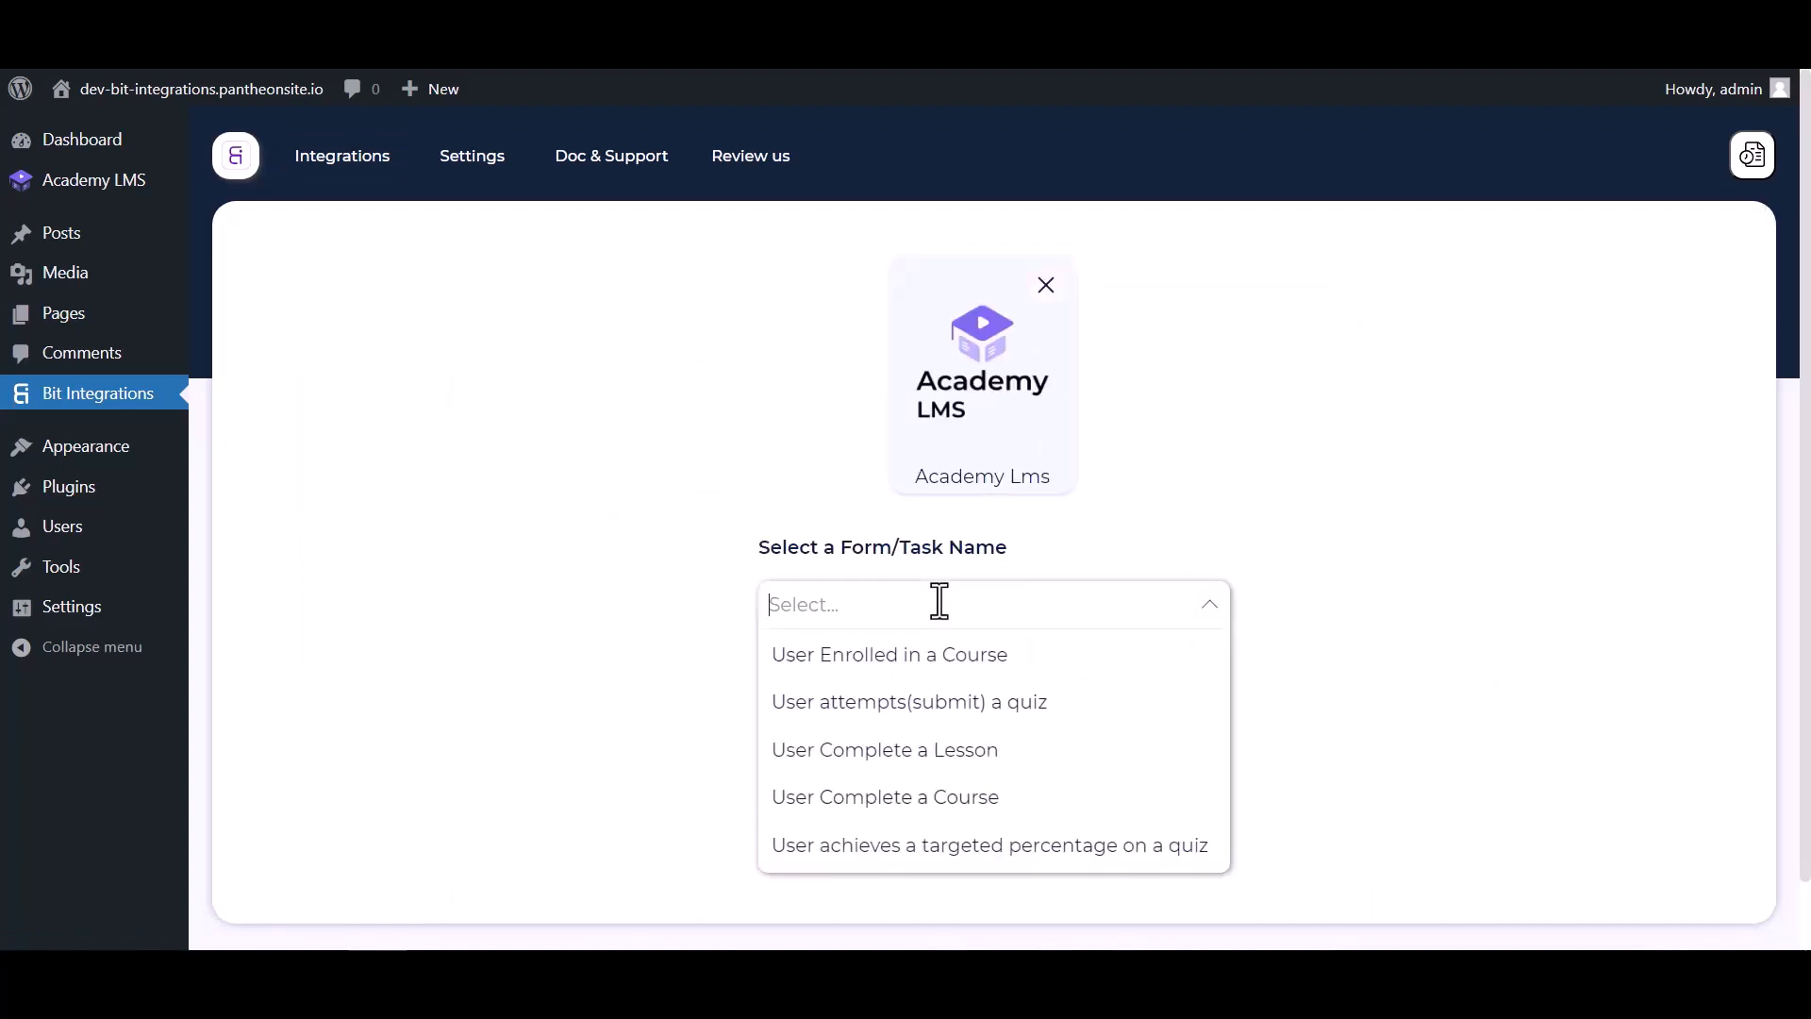
pyautogui.click(910, 768)
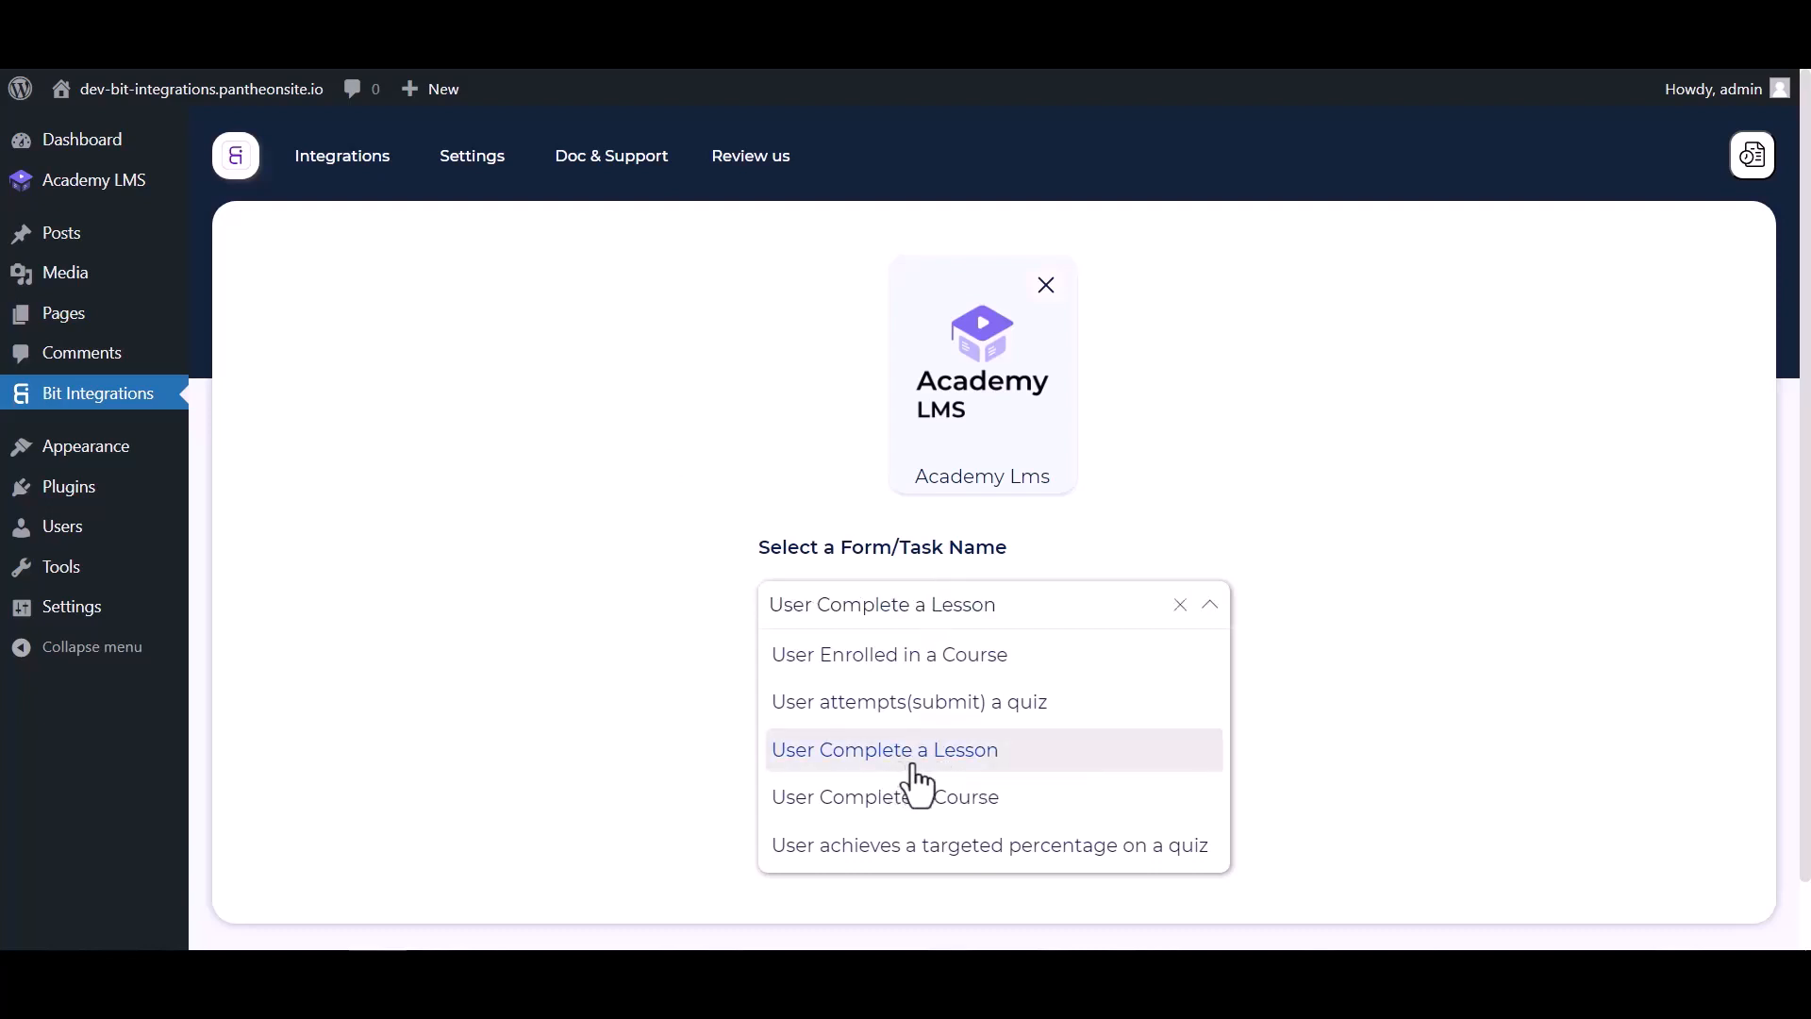
pyautogui.click(849, 721)
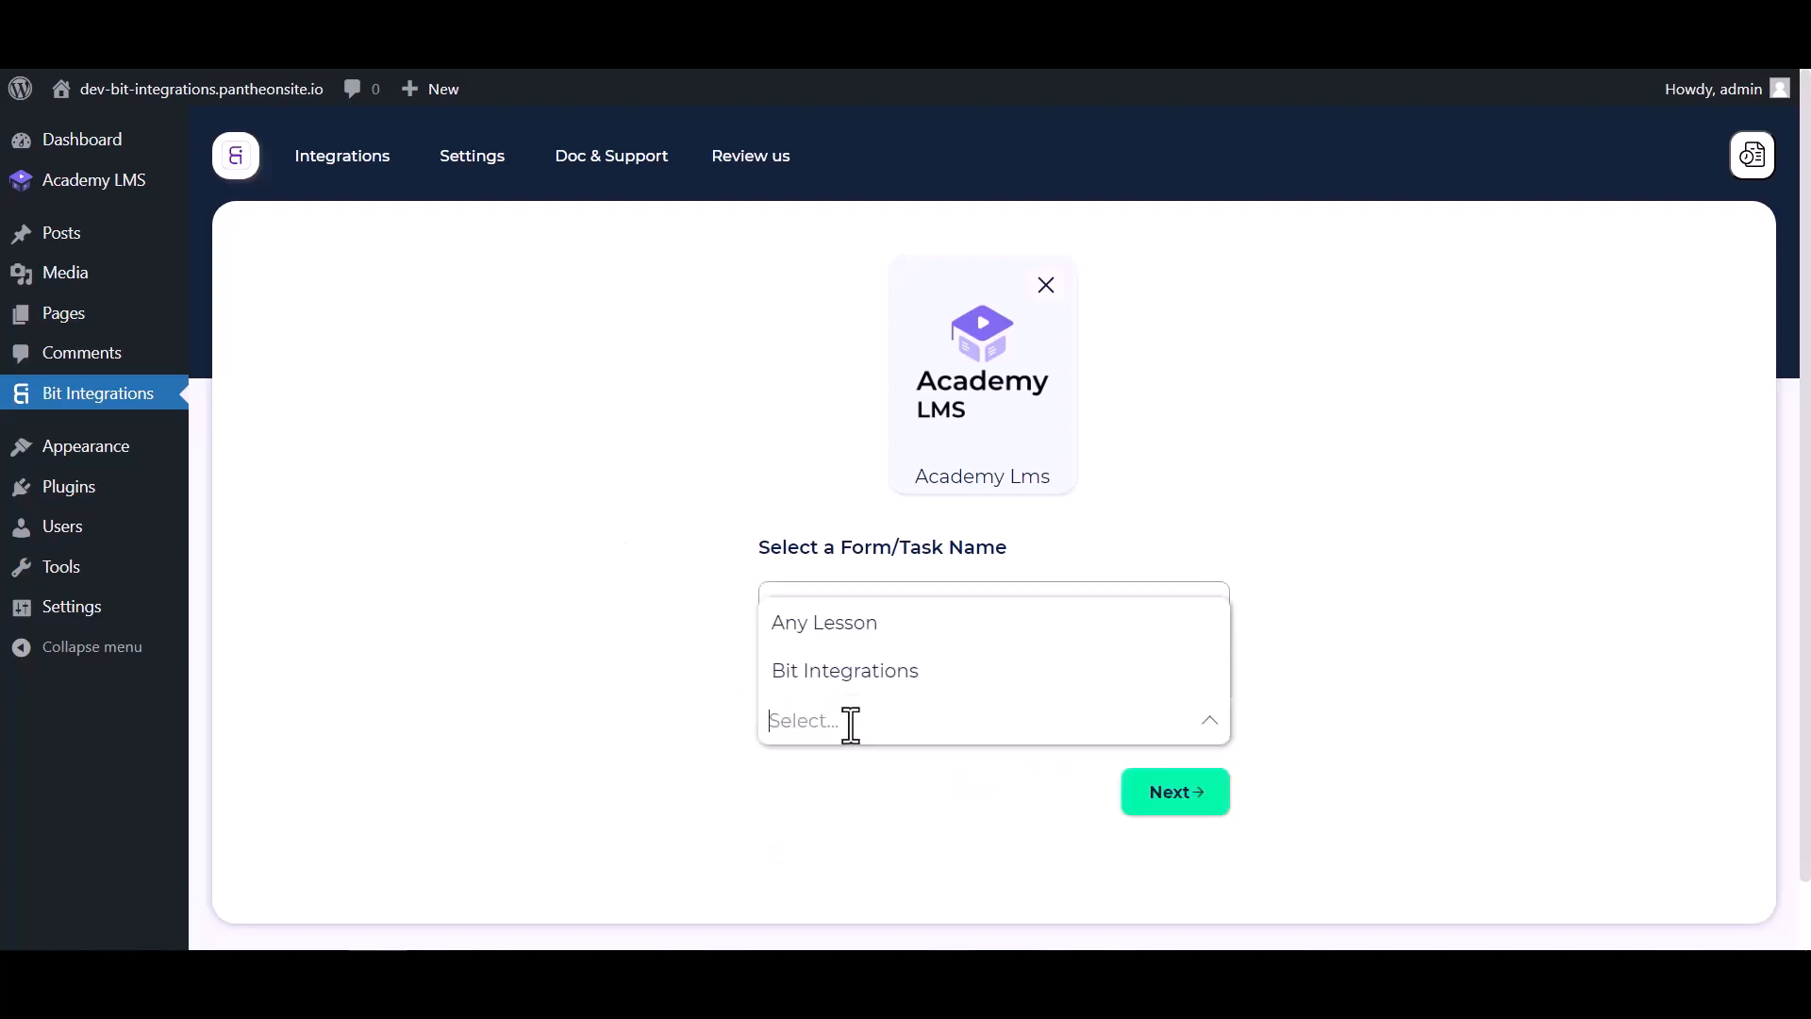
pyautogui.click(883, 673)
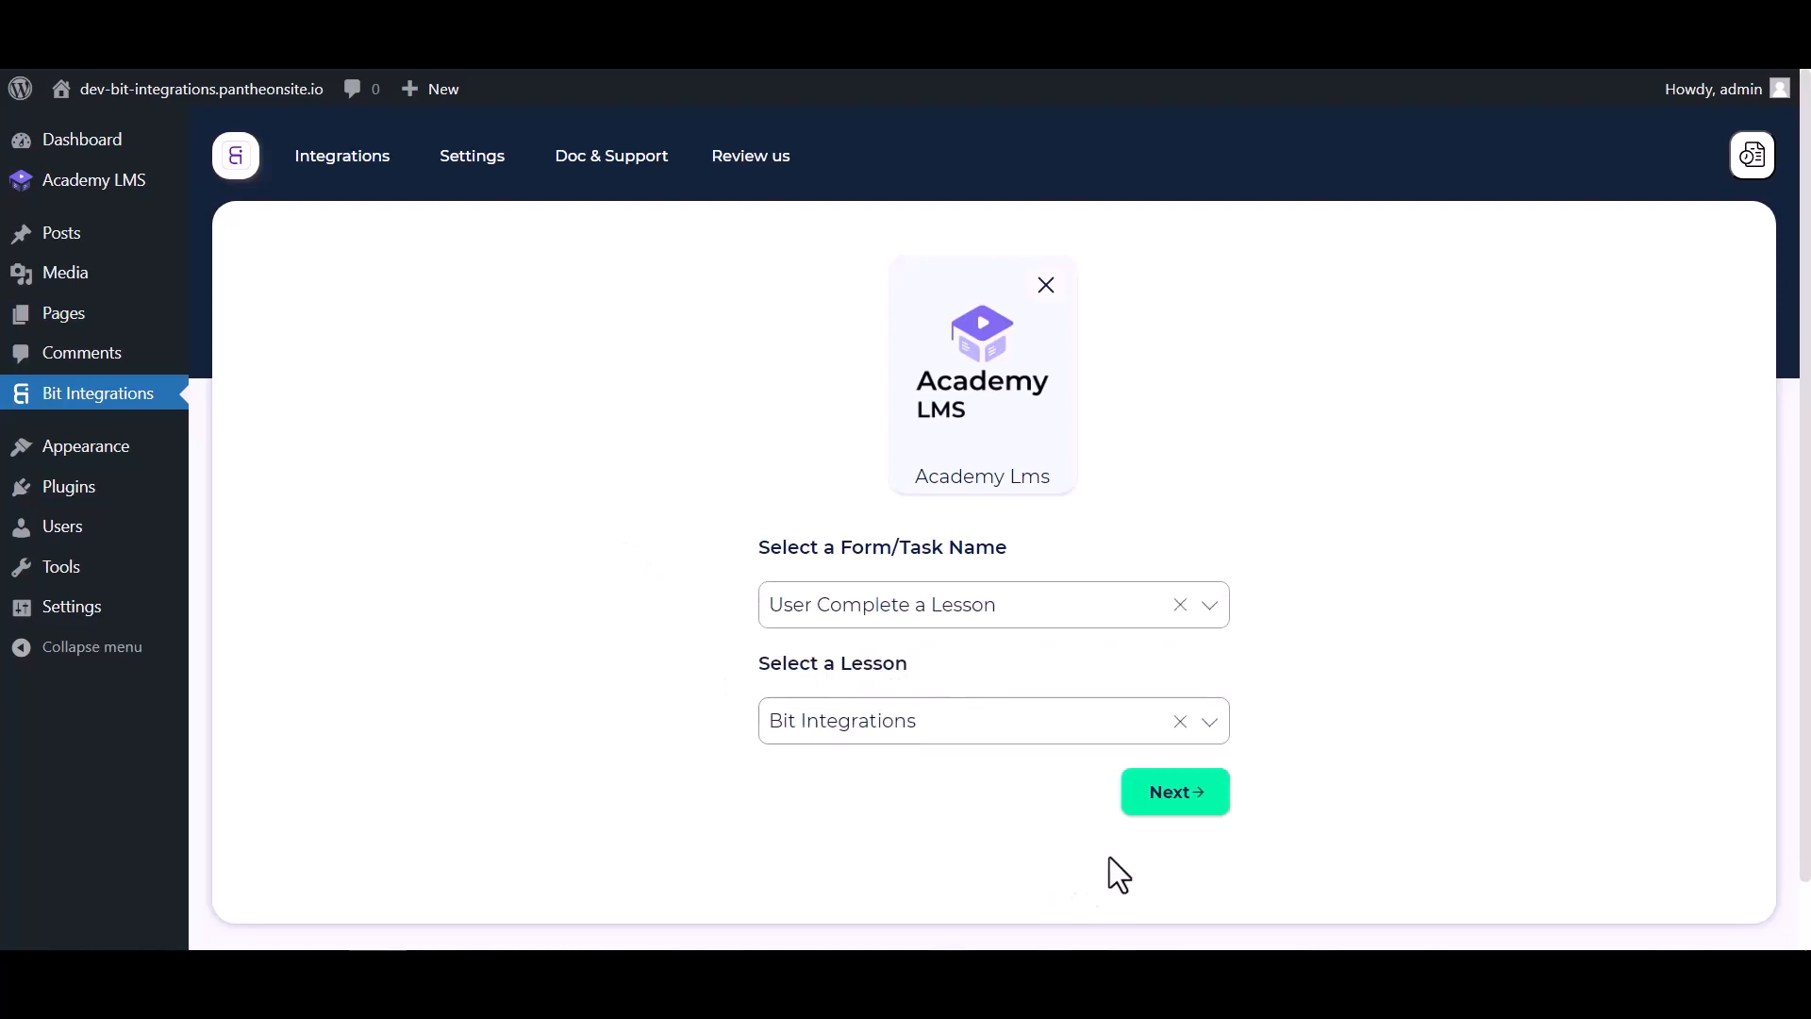
pyautogui.click(1169, 797)
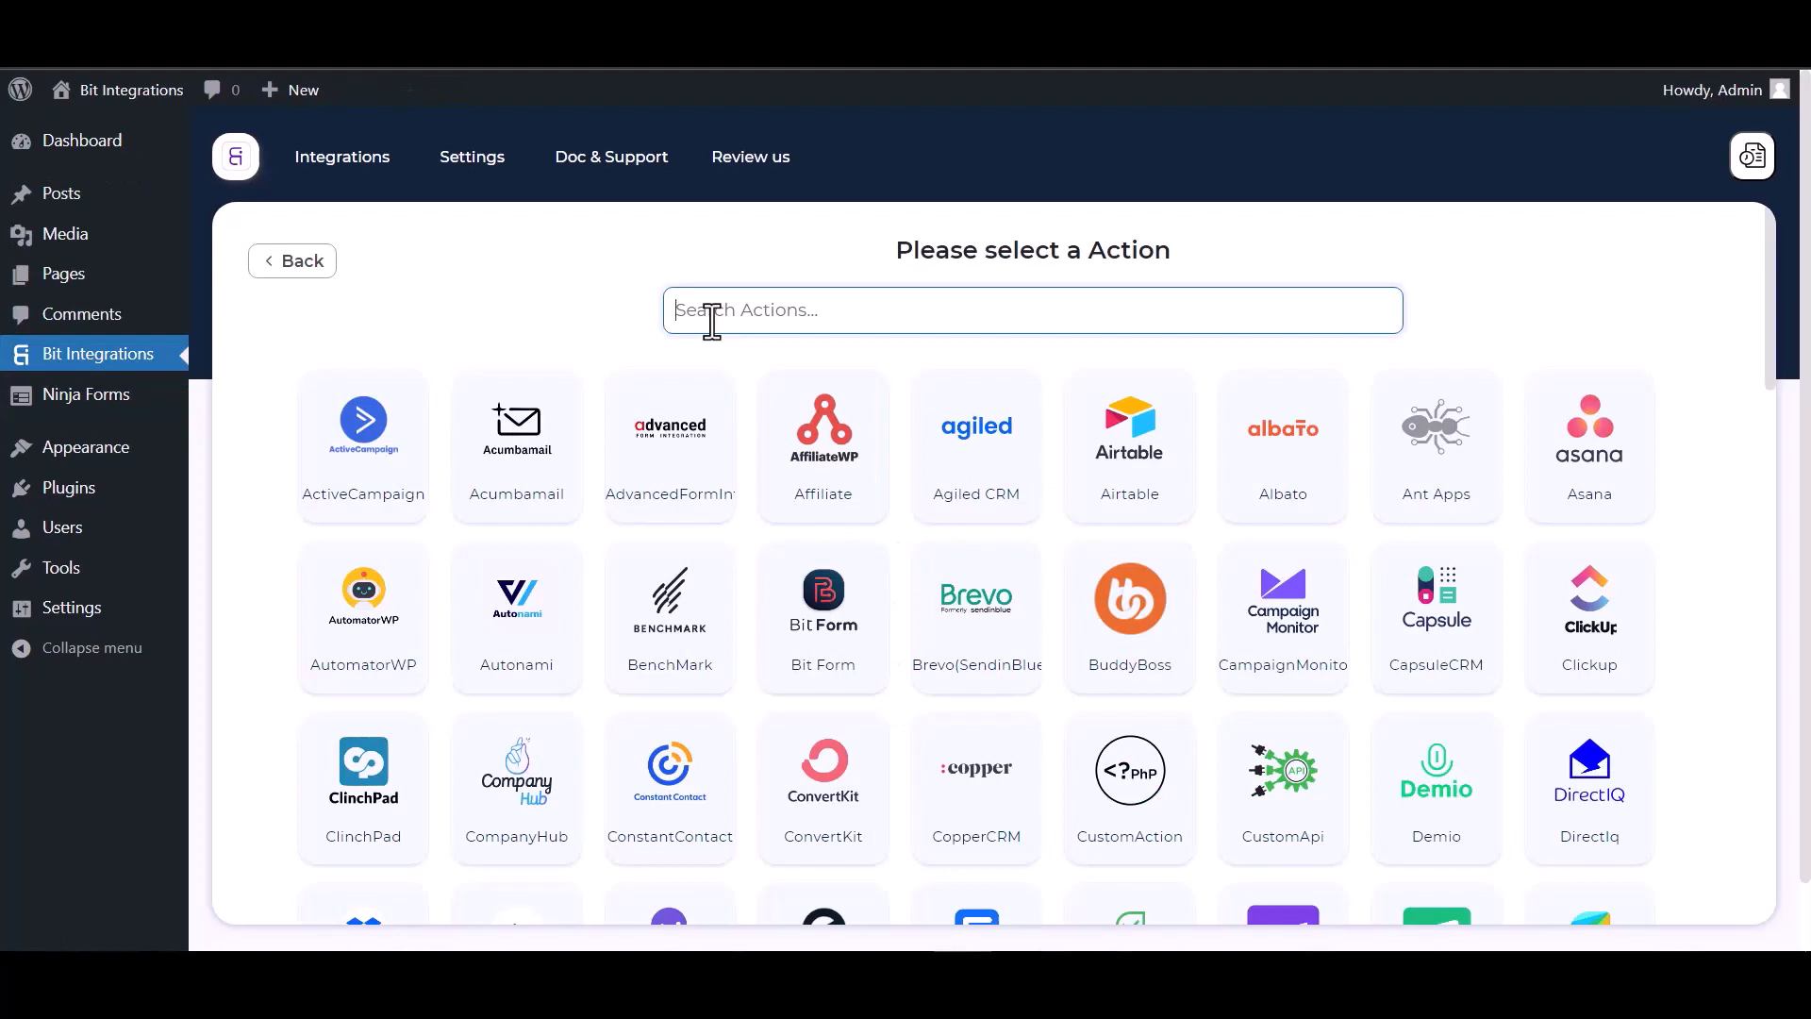
# Search the actions for "perf" and choose PerfexCRM as the integration's action
pyautogui.write('perf')
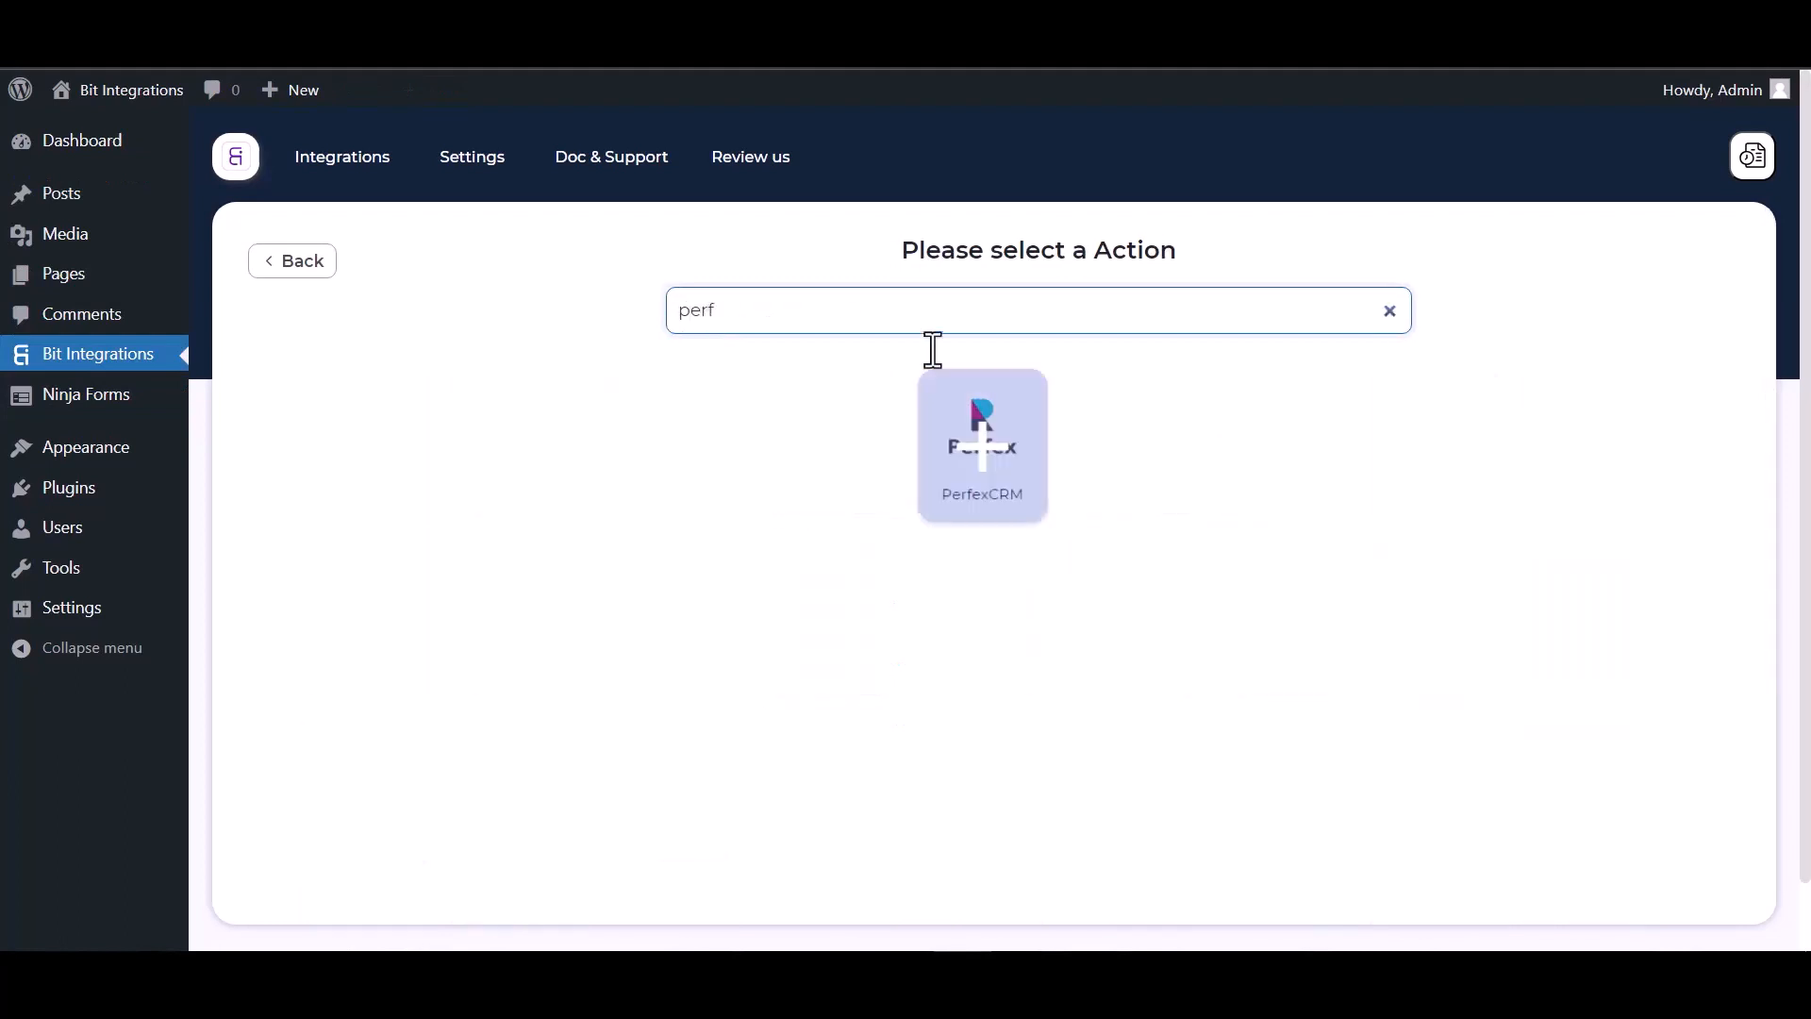
pyautogui.click(985, 506)
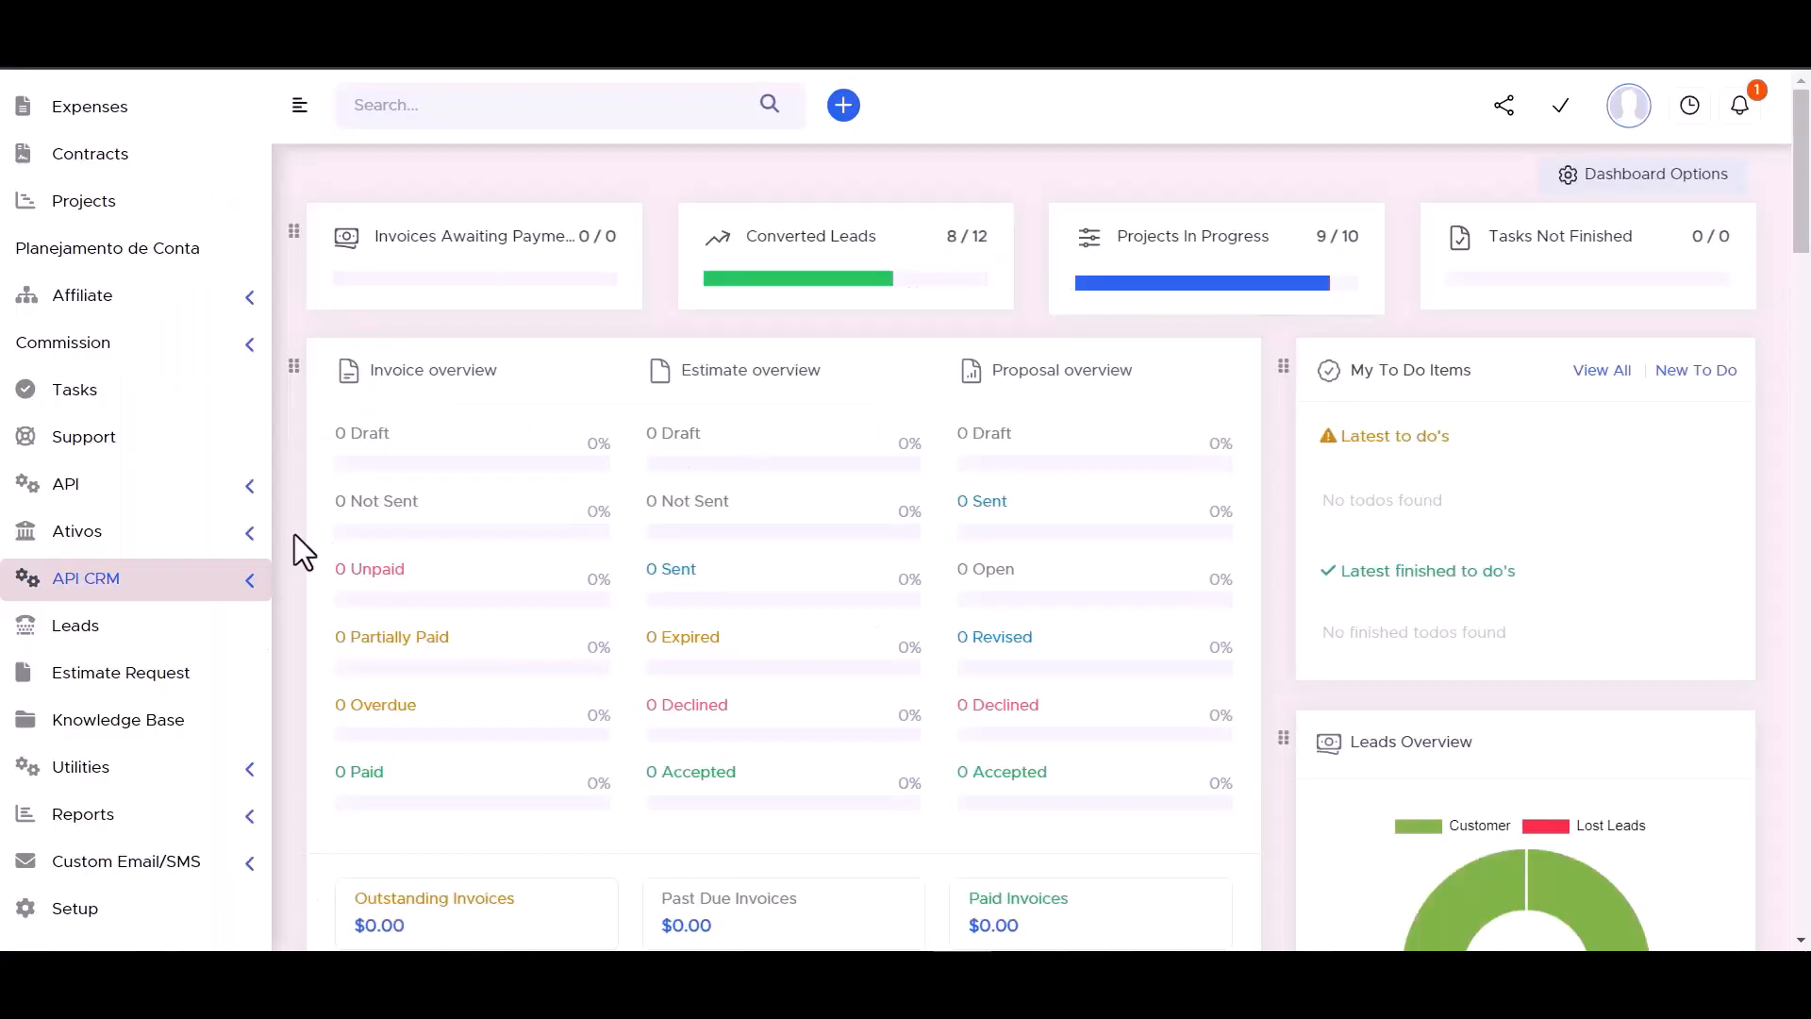
# Copy the API URL from Perfex's API CRM Manager into the integration's Access API URL field
pyautogui.click(247, 590)
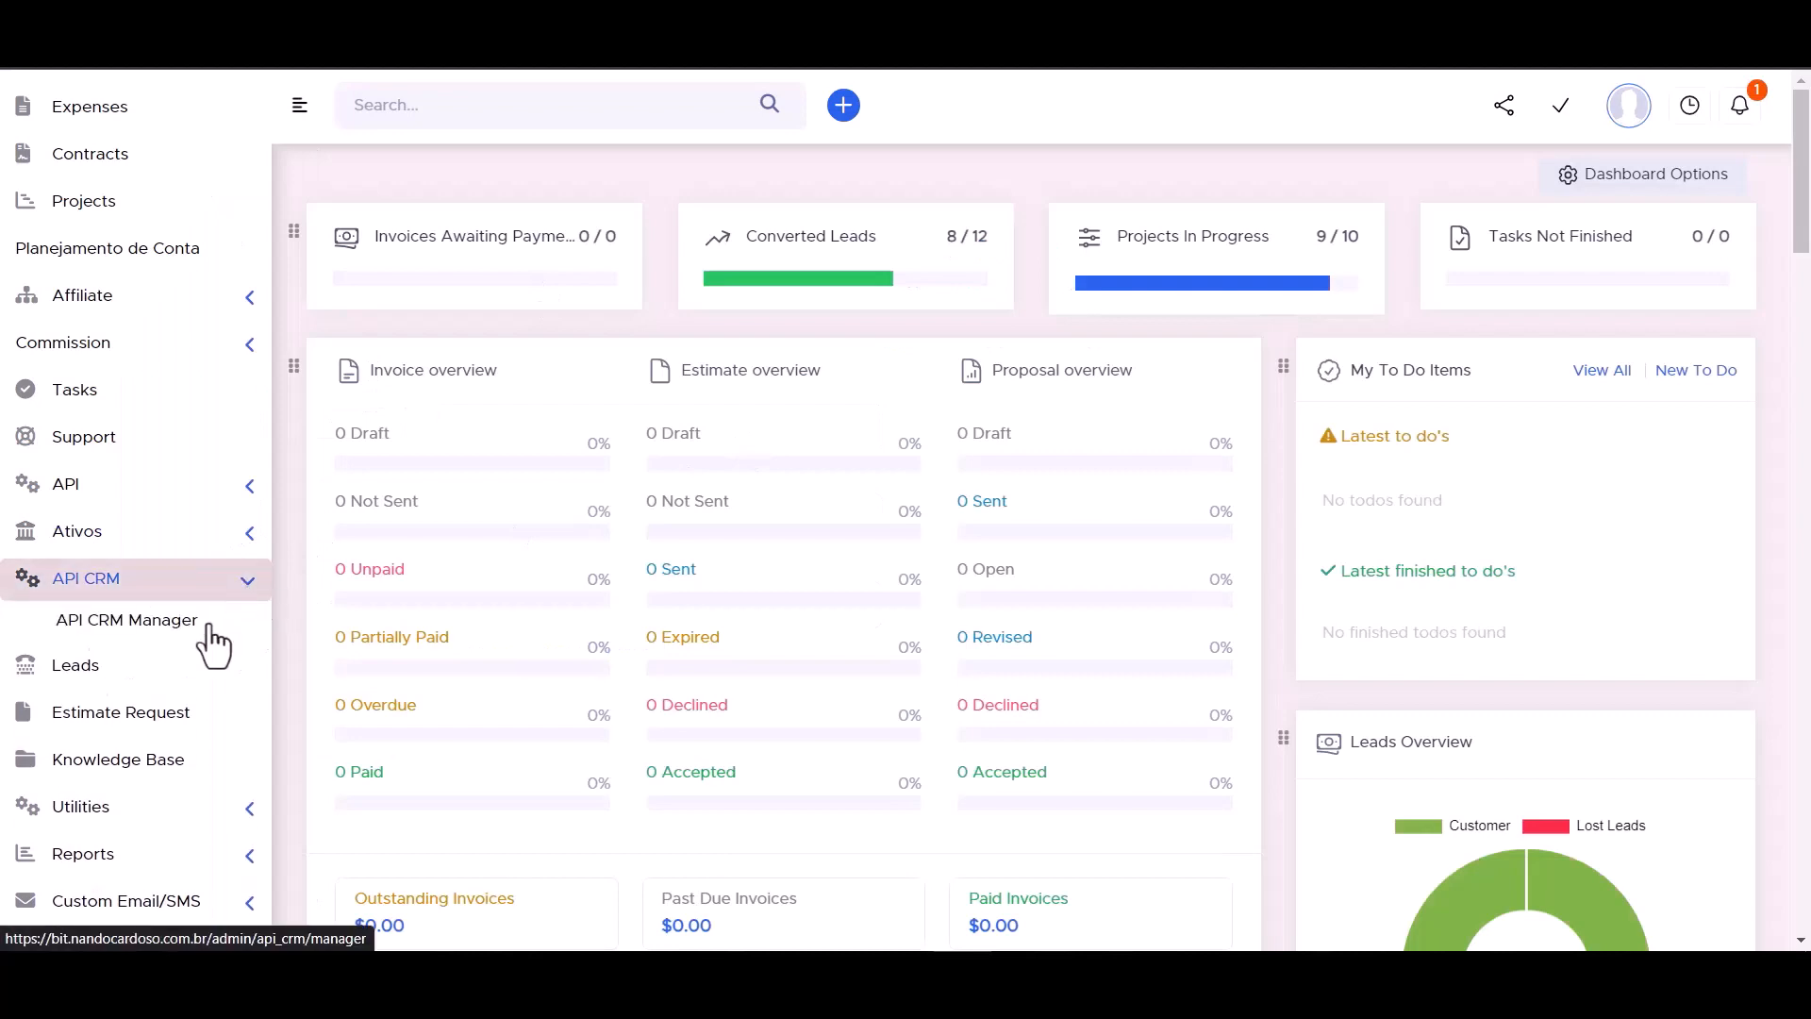
pyautogui.click(144, 630)
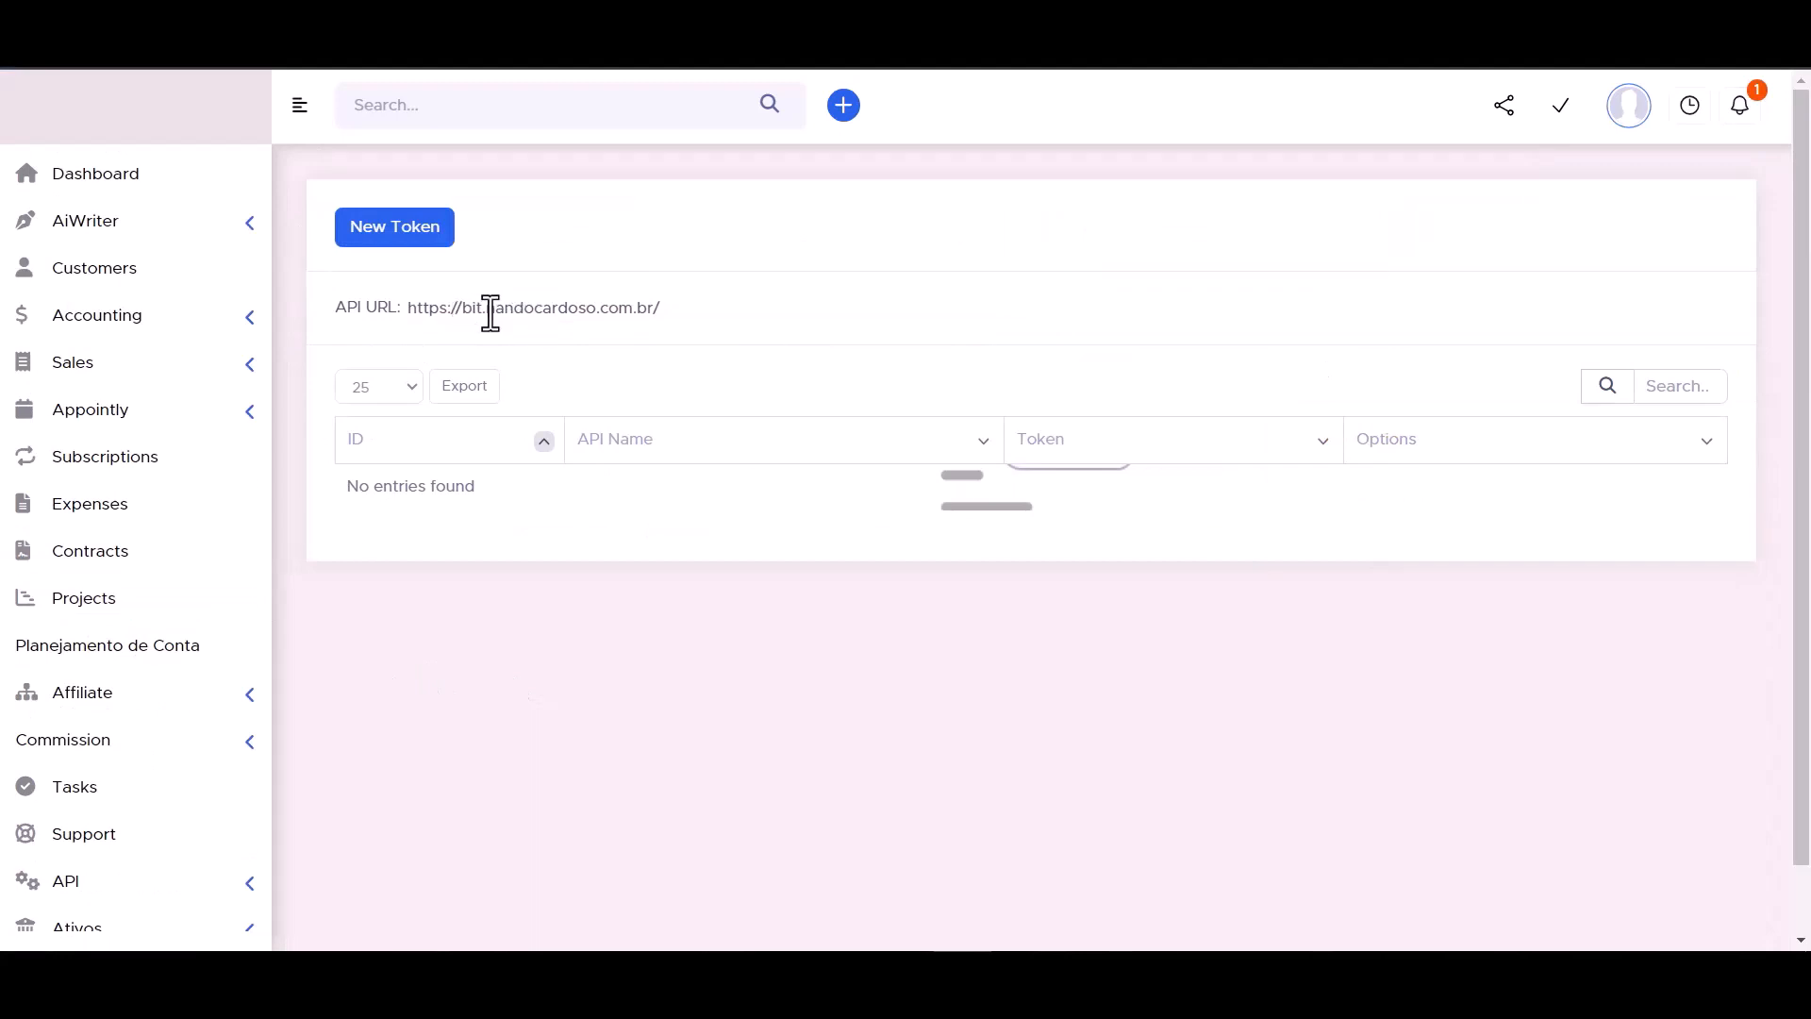
pyautogui.tripleClick(491, 311)
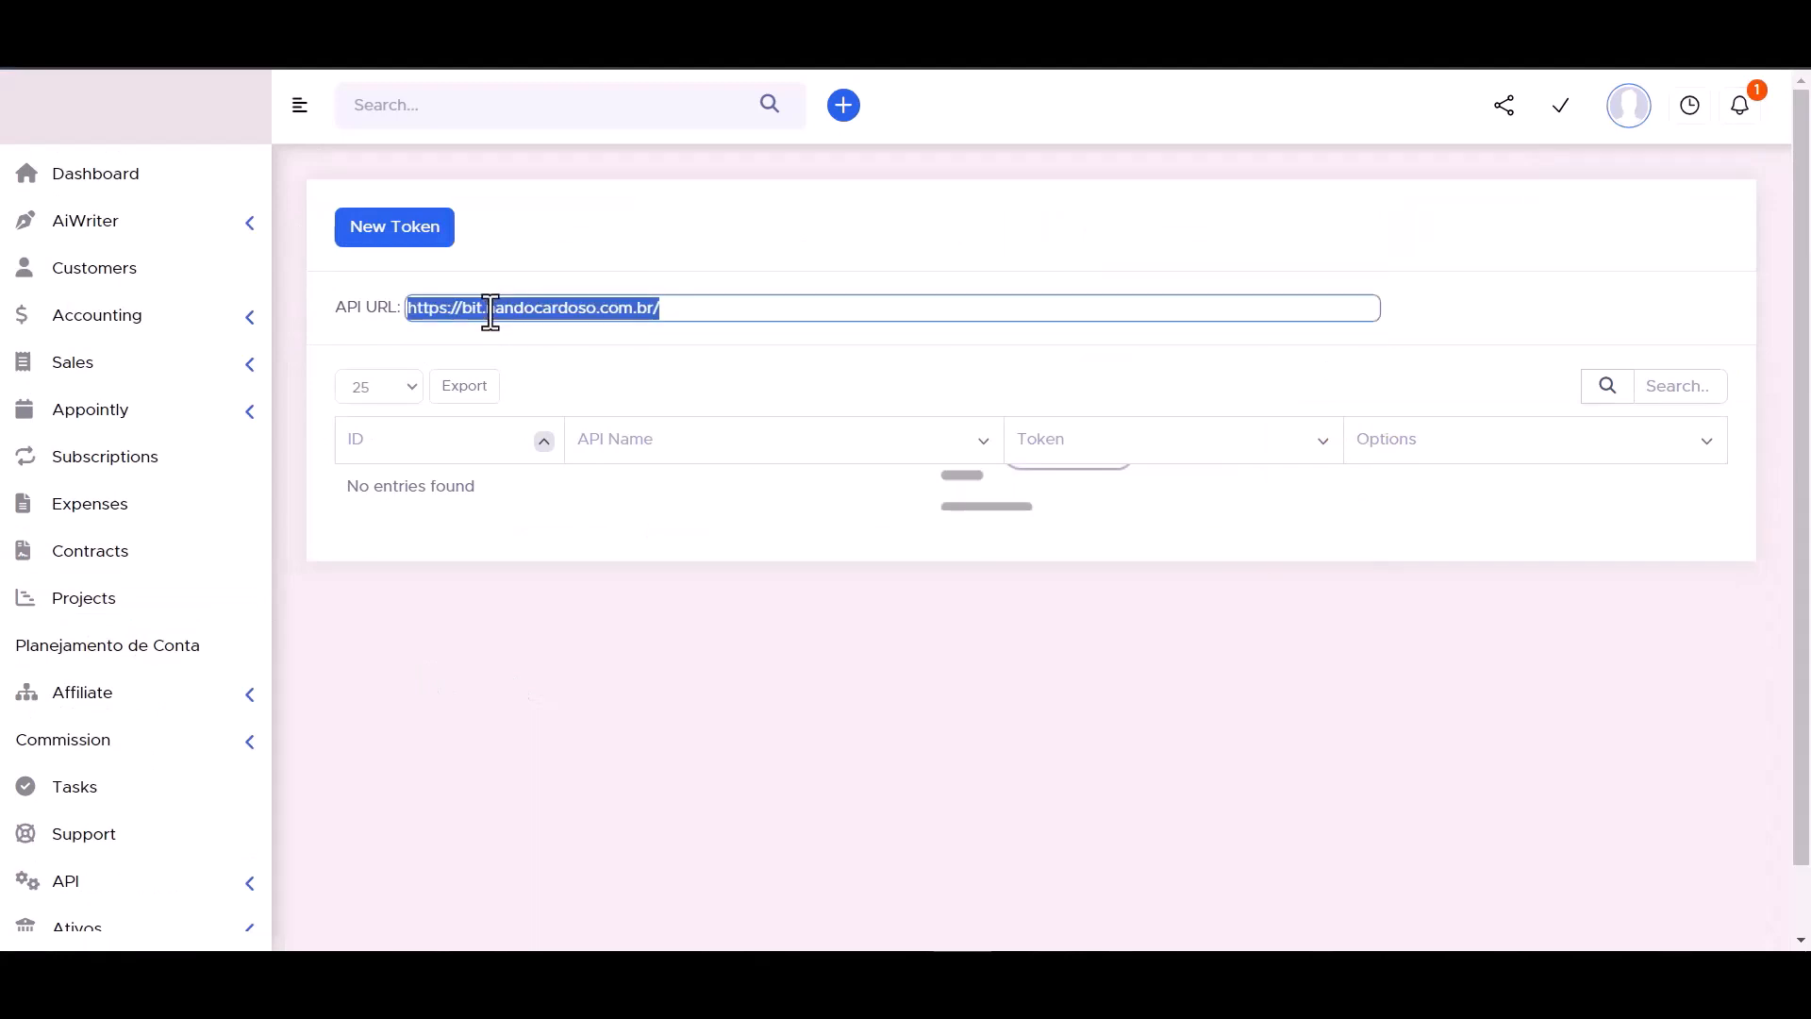
pyautogui.click(472, 37)
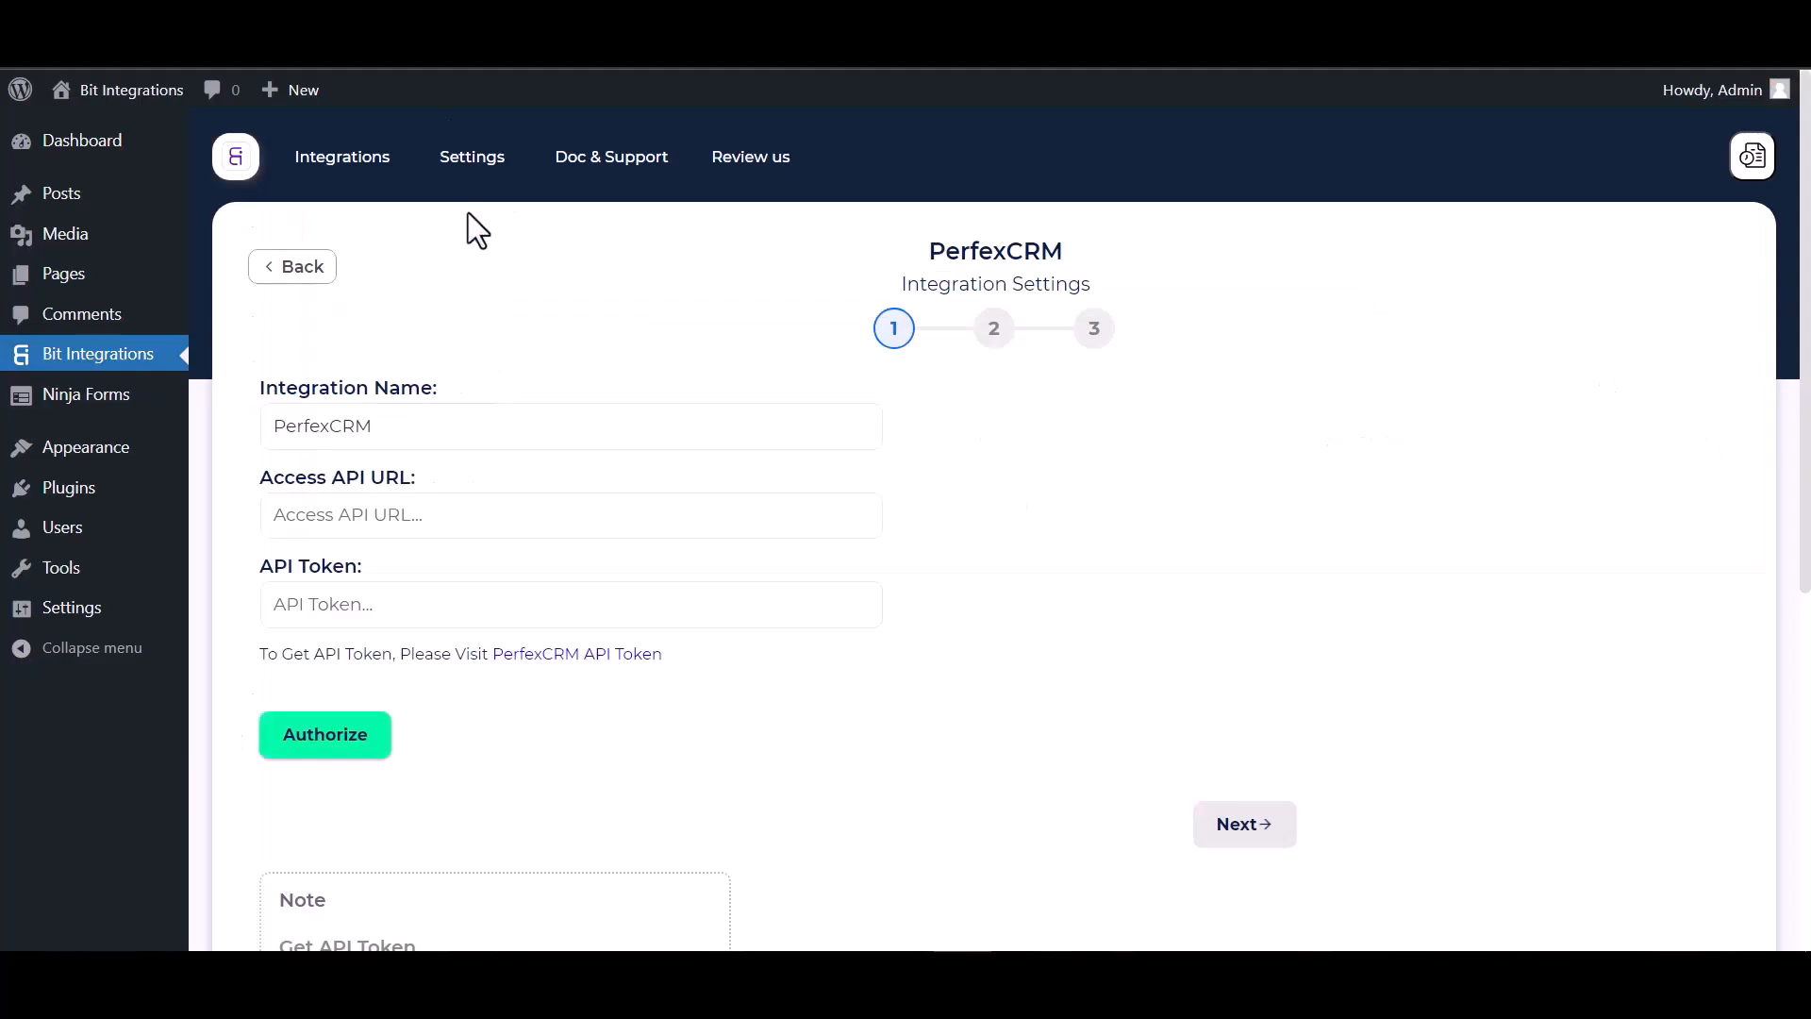
pyautogui.click(384, 534)
pyautogui.hotkey('ctrl', 'v')
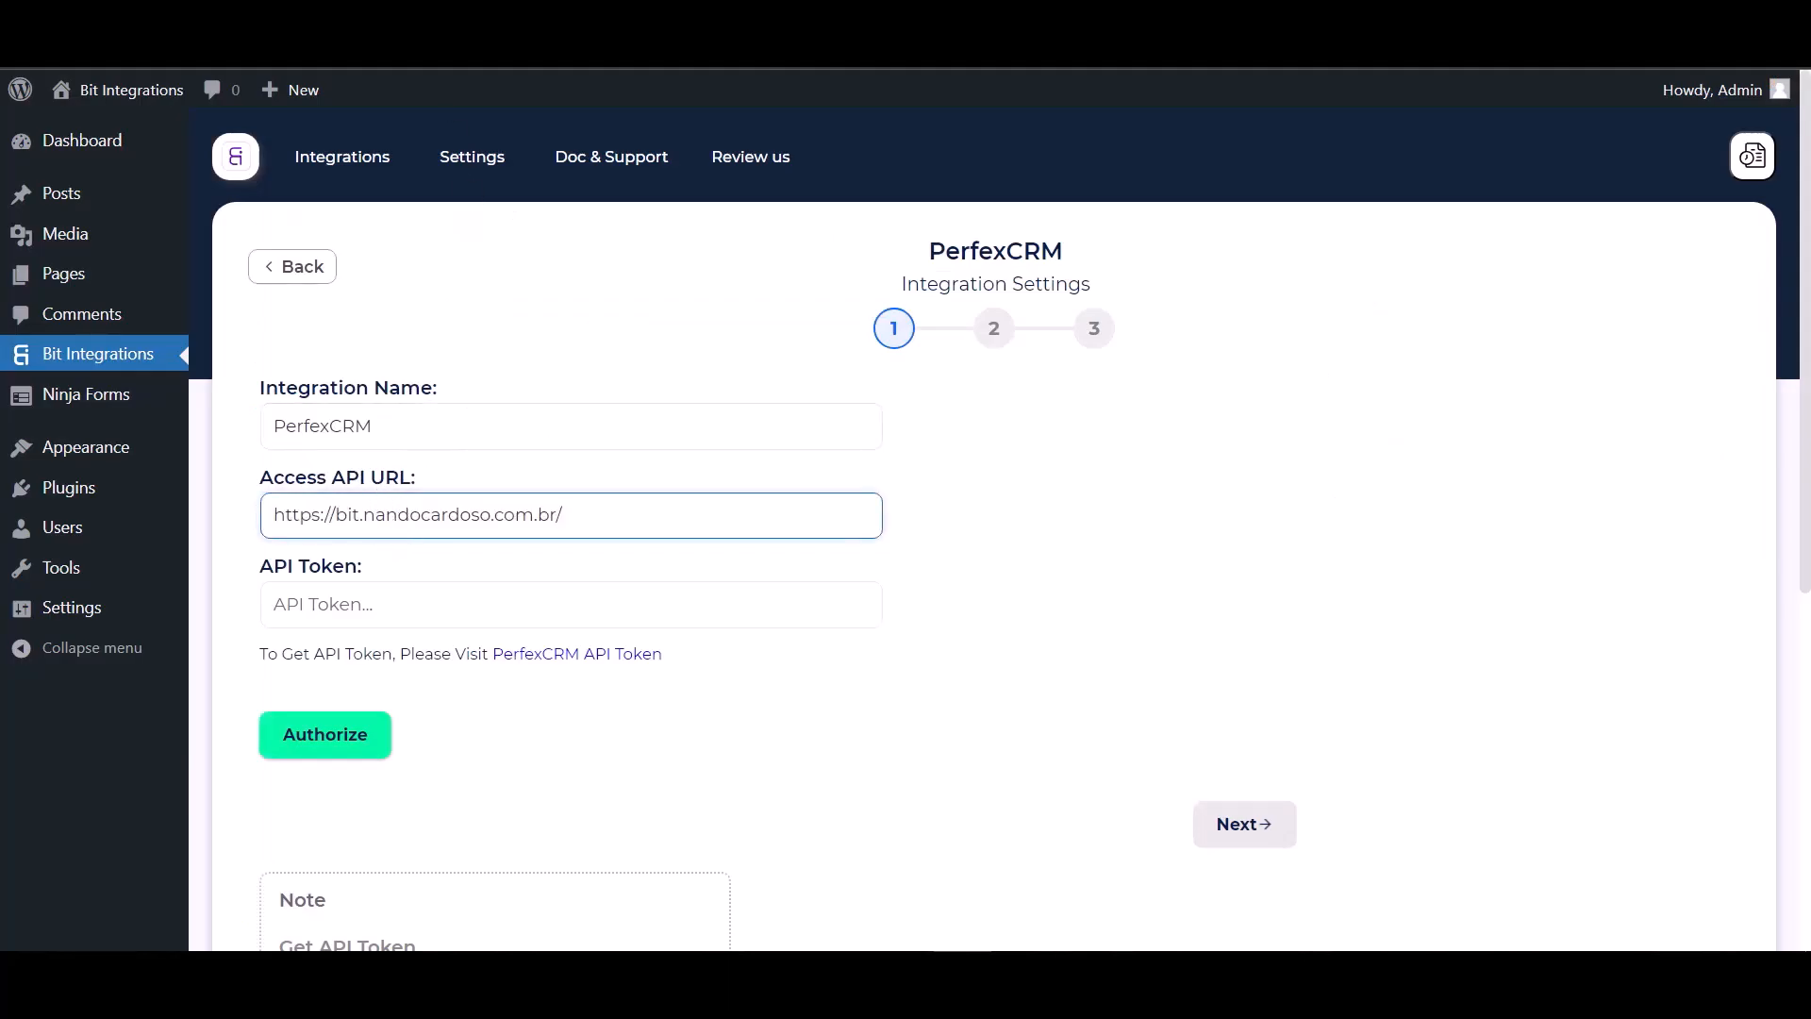
# Return to Perfex, open API Management and start creating a new token
pyautogui.click(283, 38)
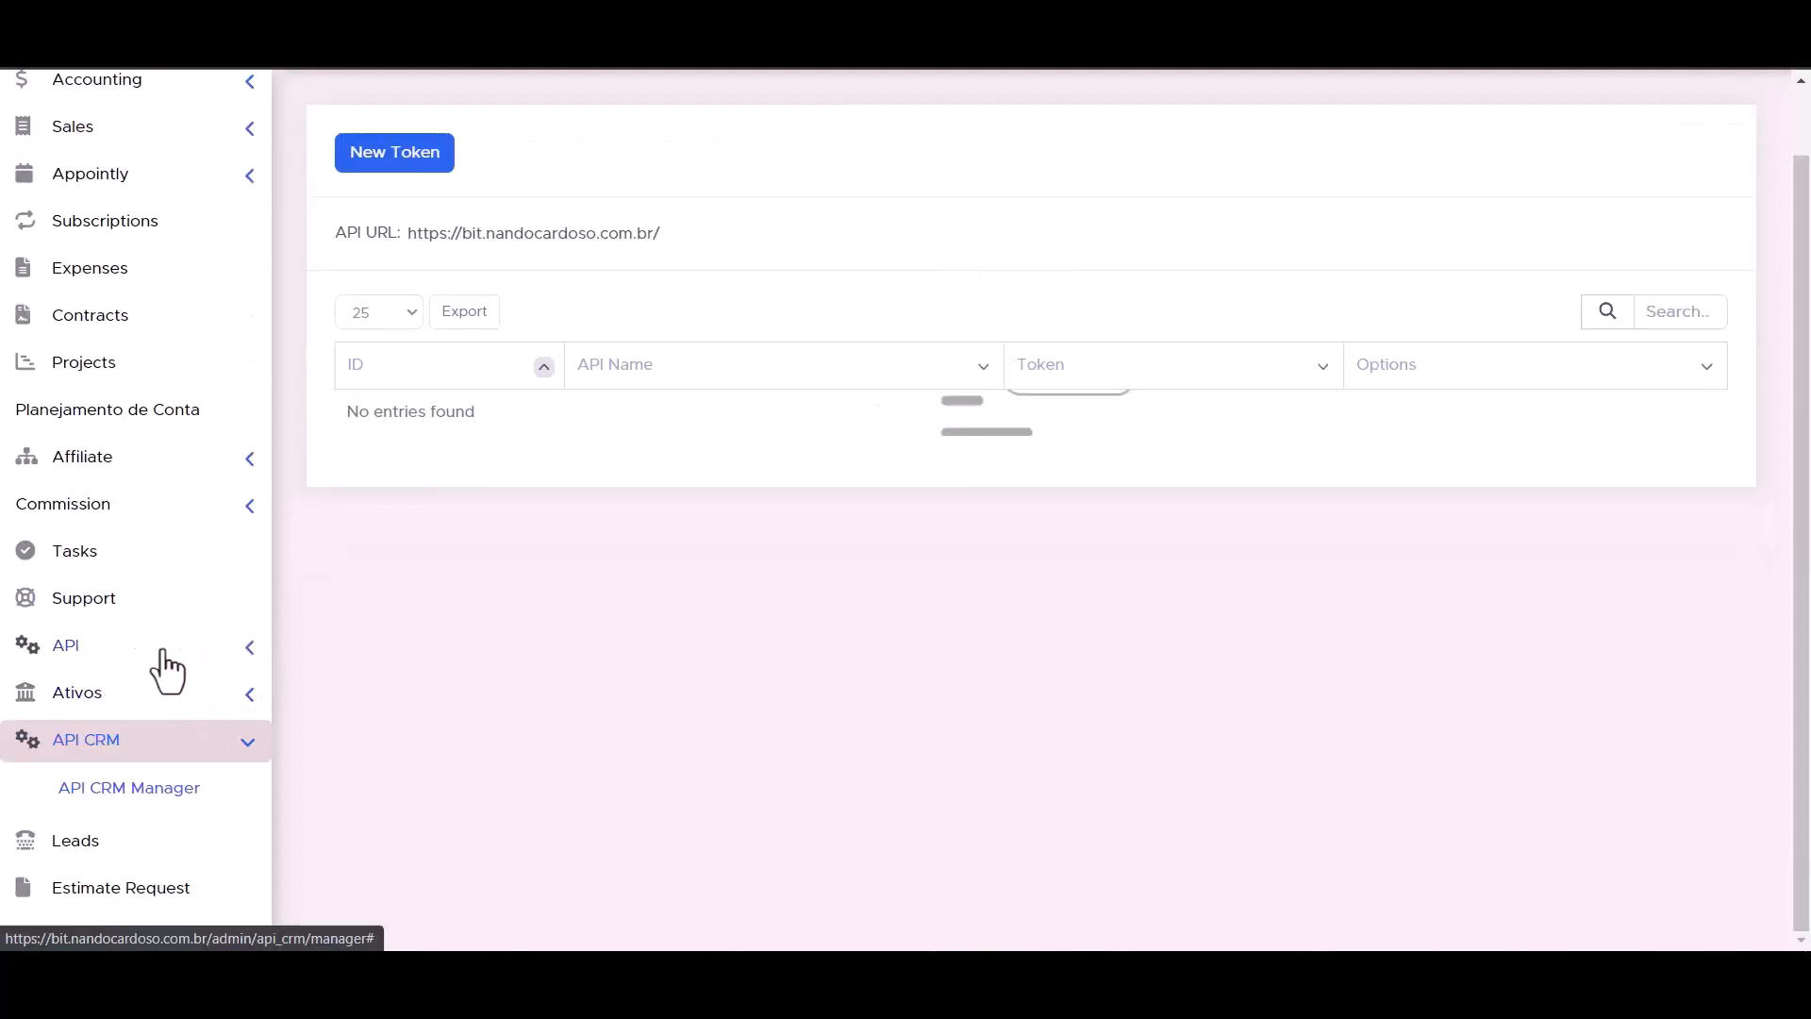
pyautogui.click(247, 649)
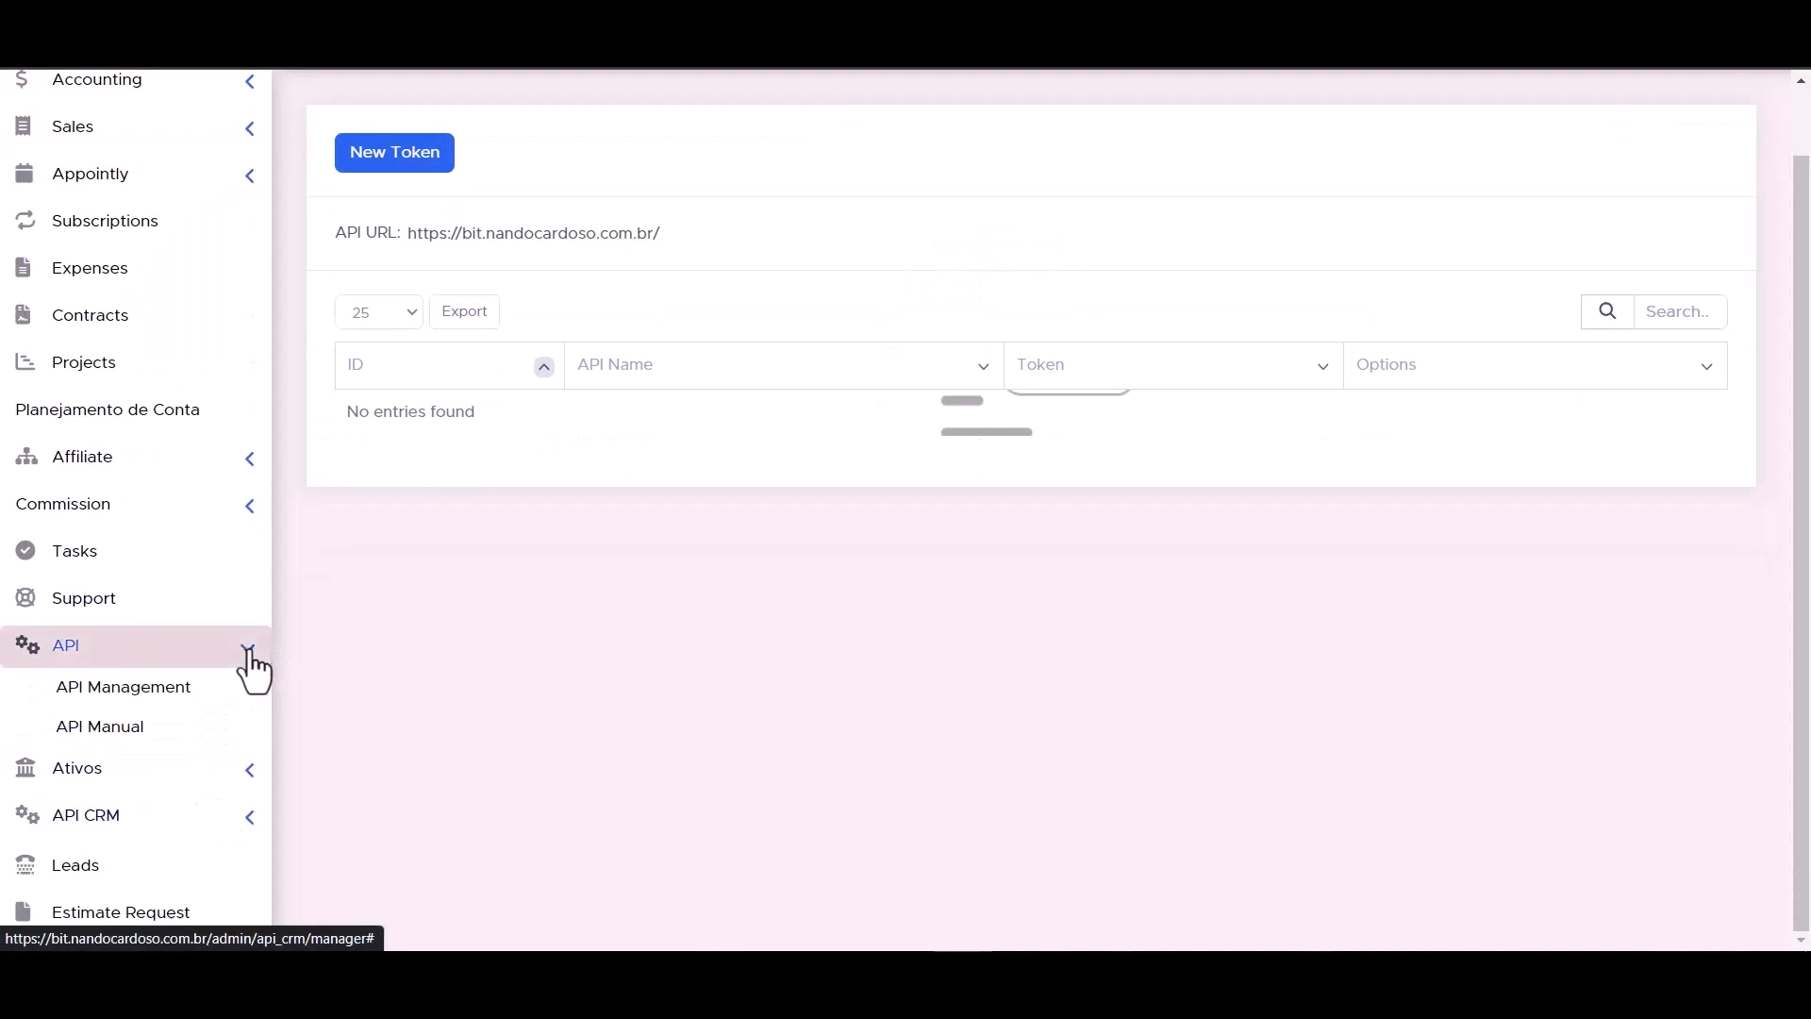
pyautogui.click(144, 698)
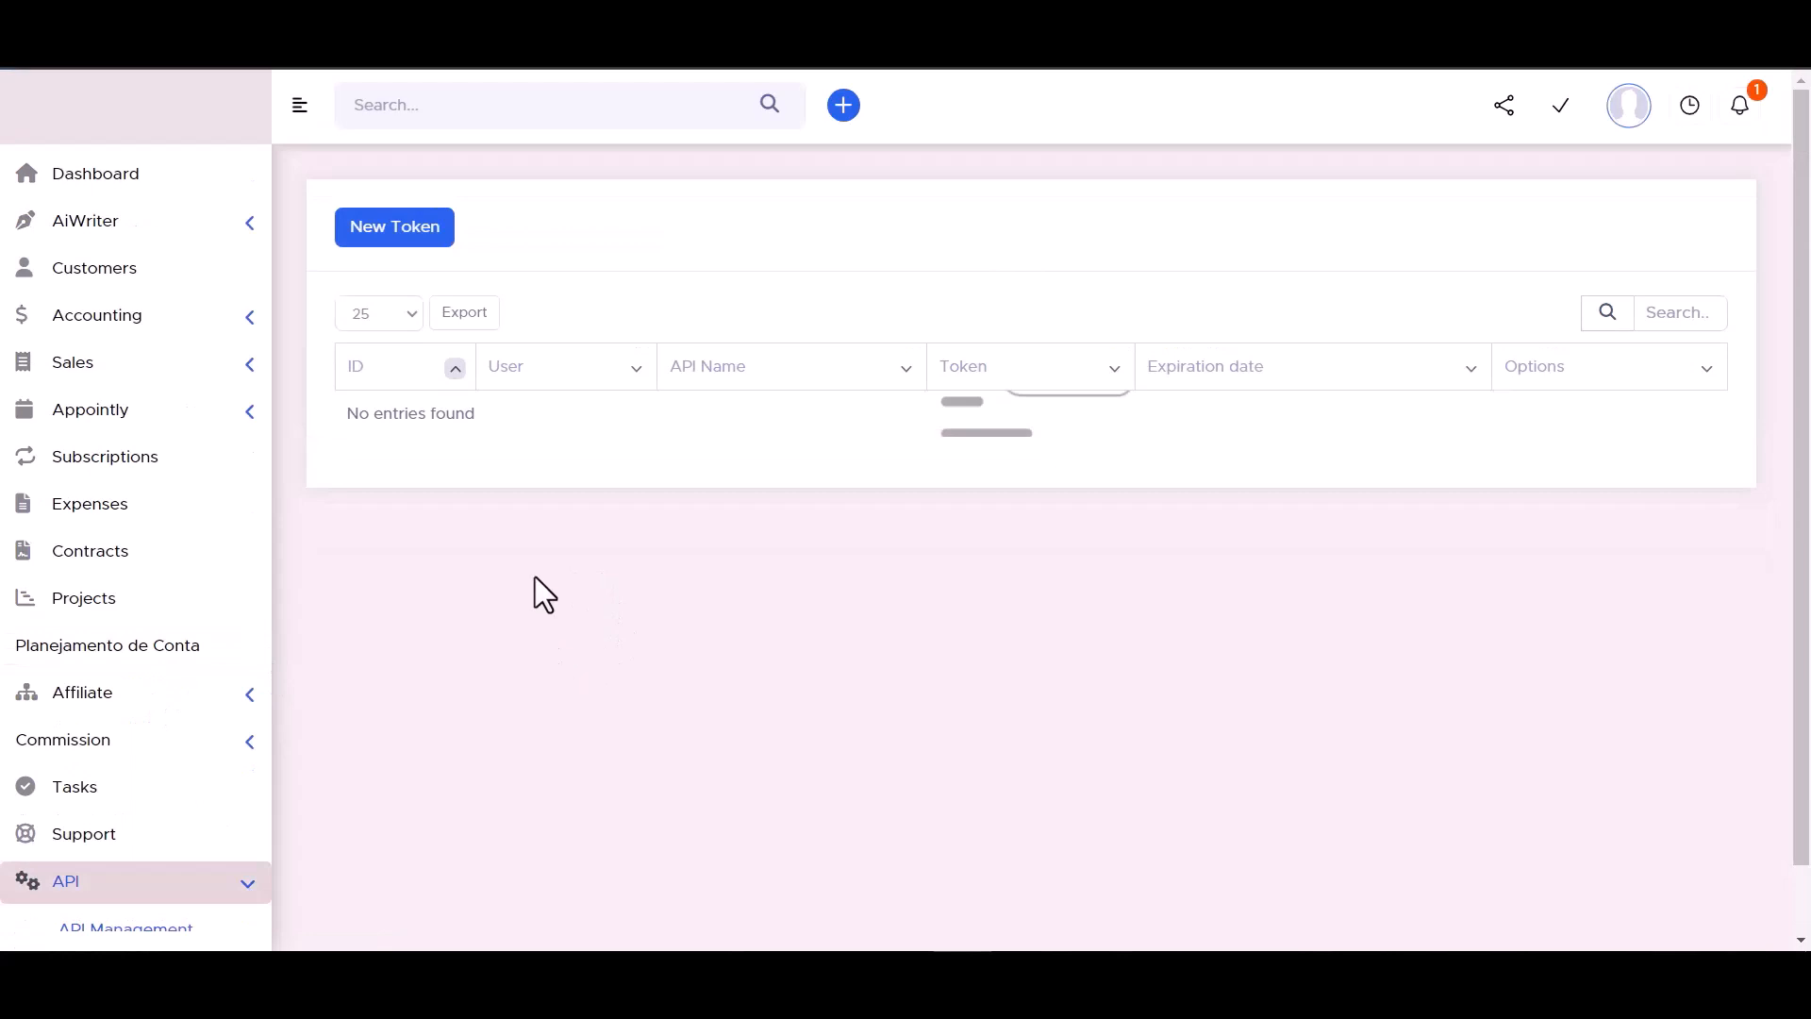
pyautogui.click(395, 231)
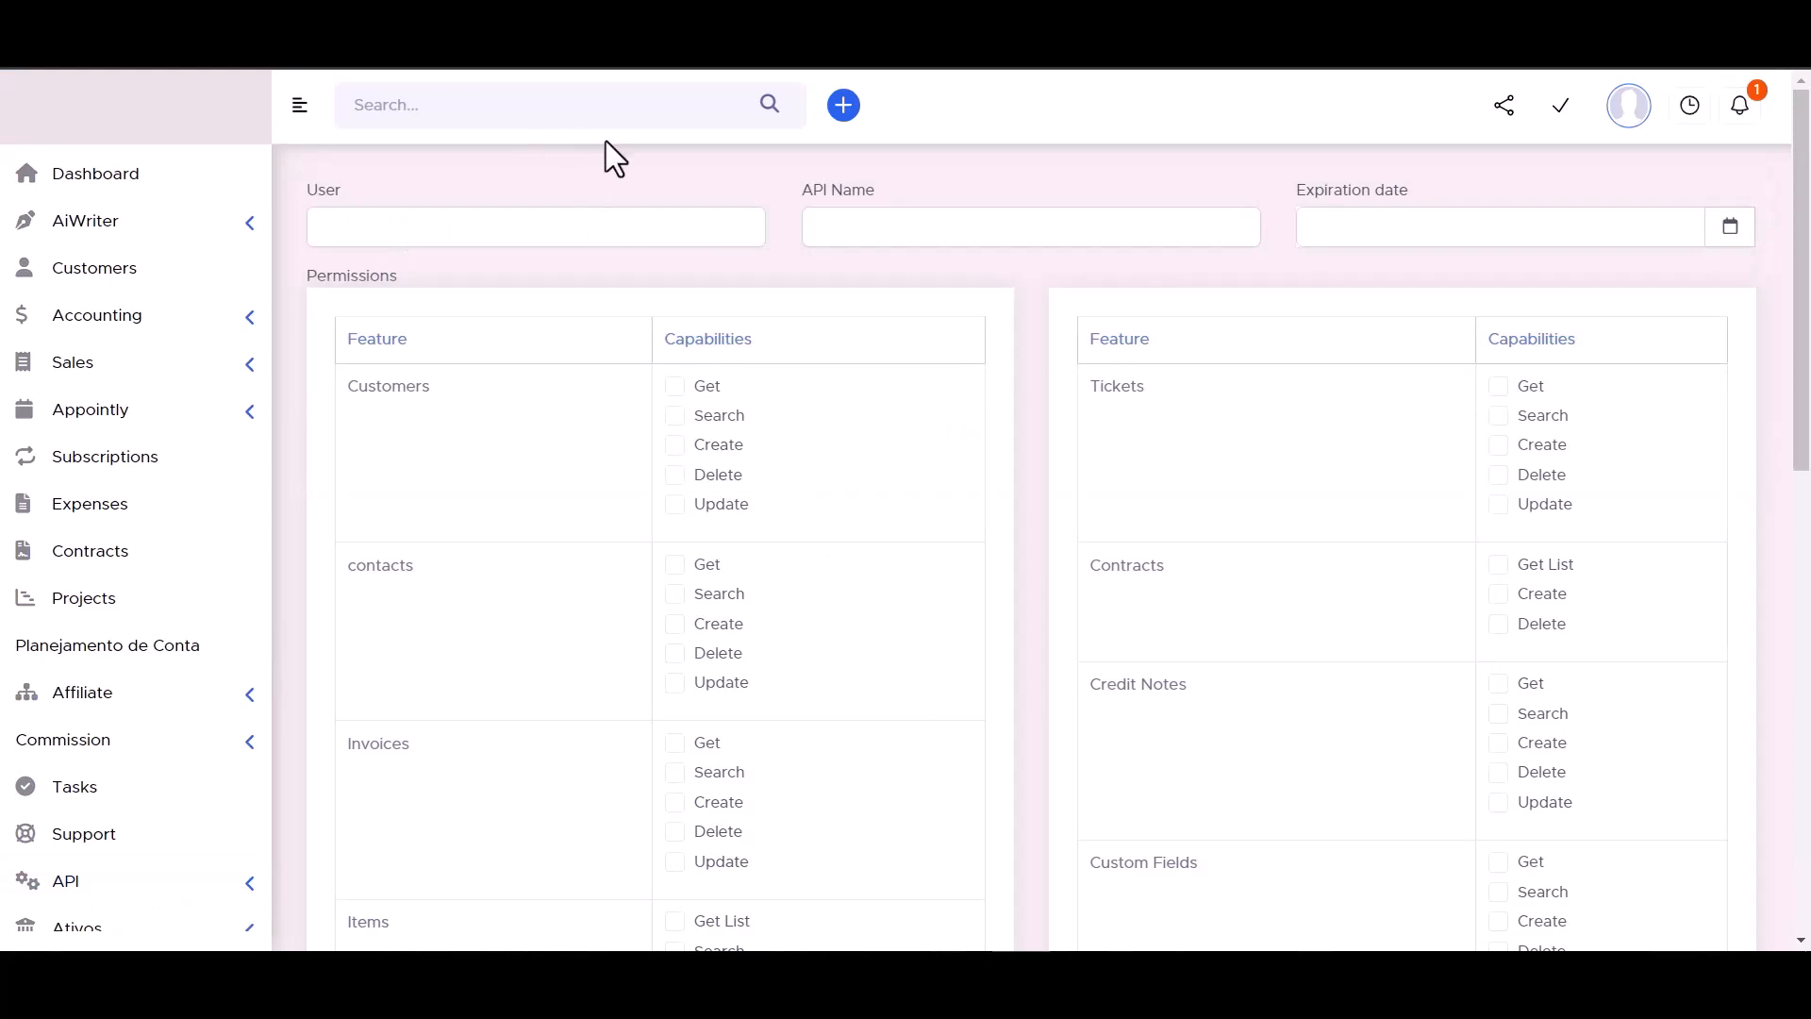
pyautogui.click(863, 225)
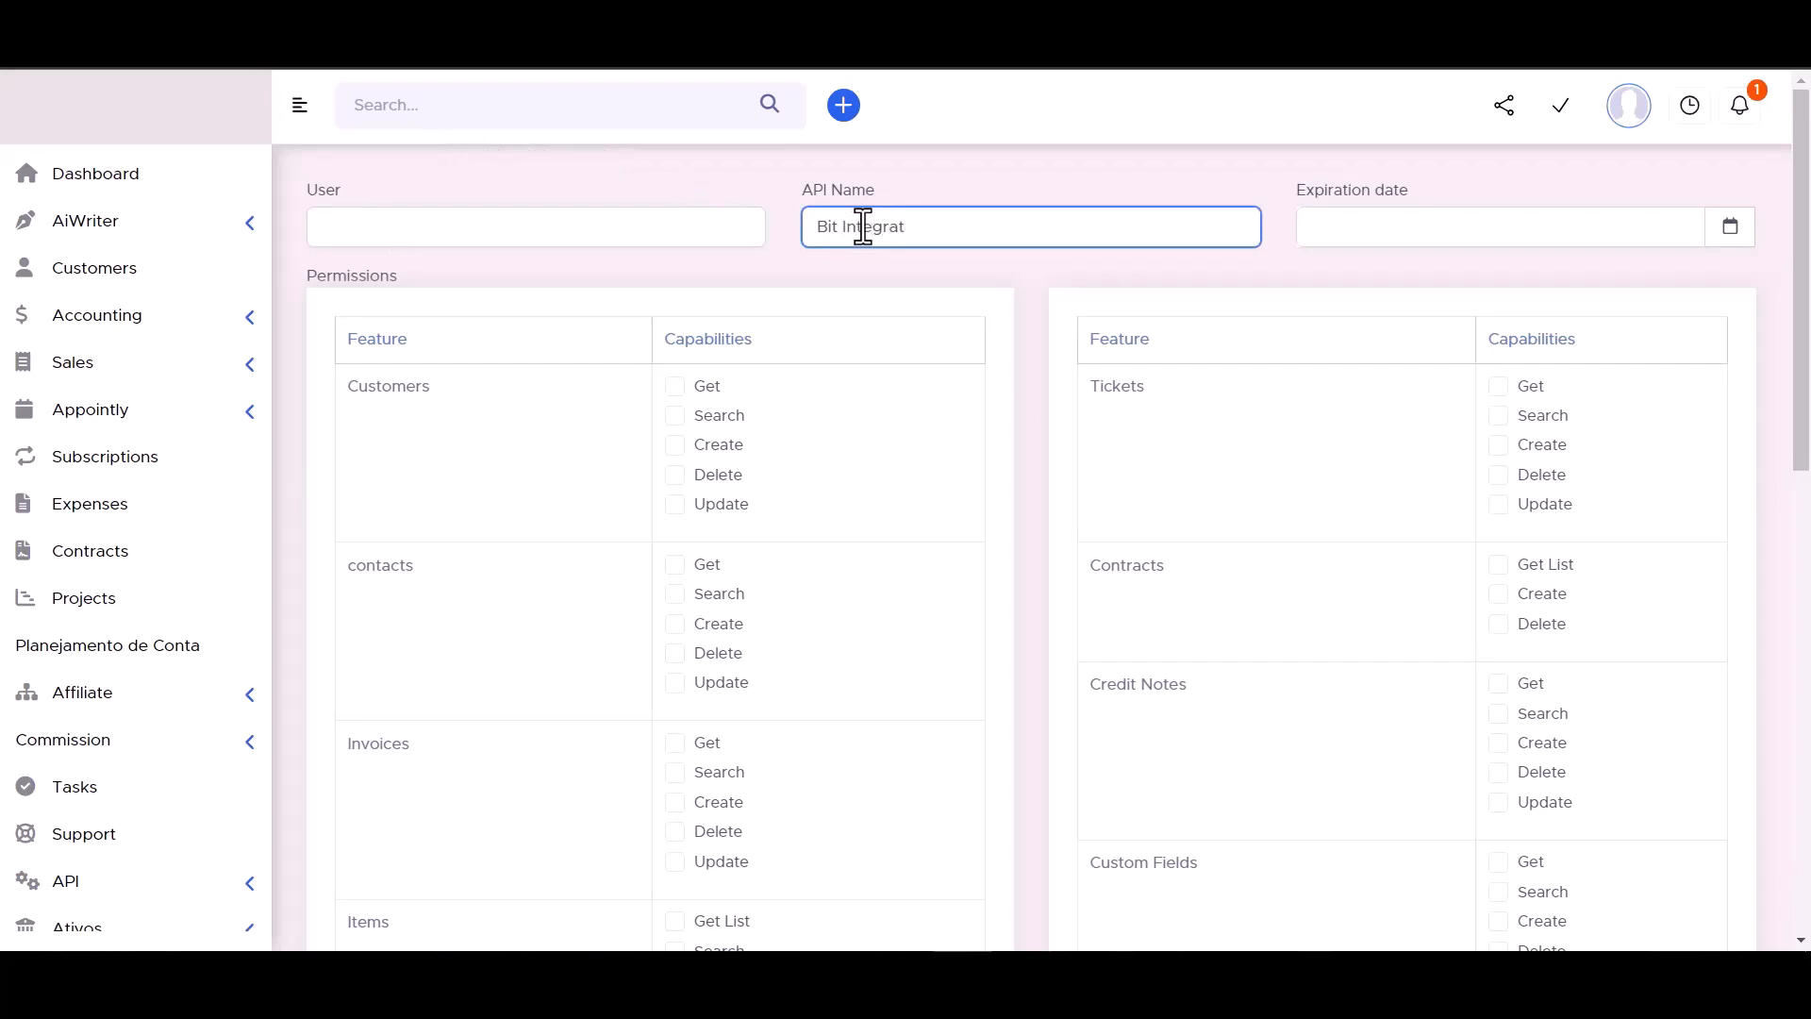
pyautogui.click(1729, 228)
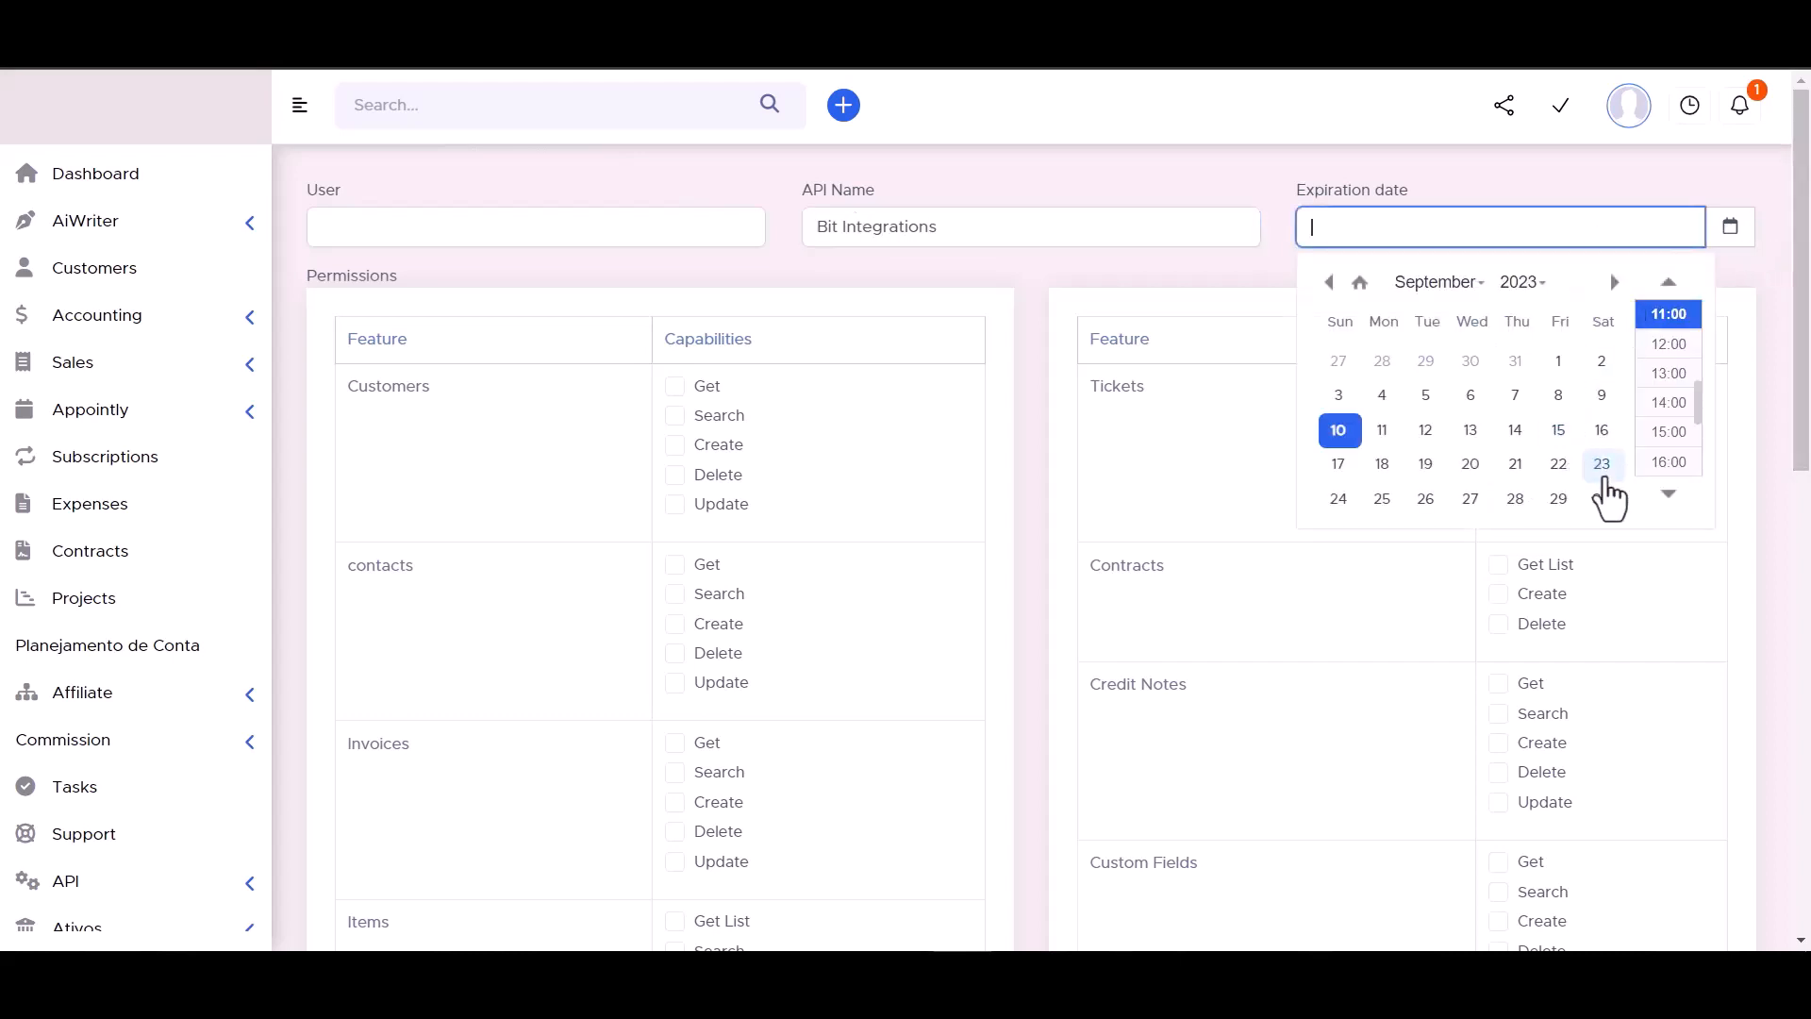
pyautogui.click(1601, 500)
pyautogui.click(1522, 282)
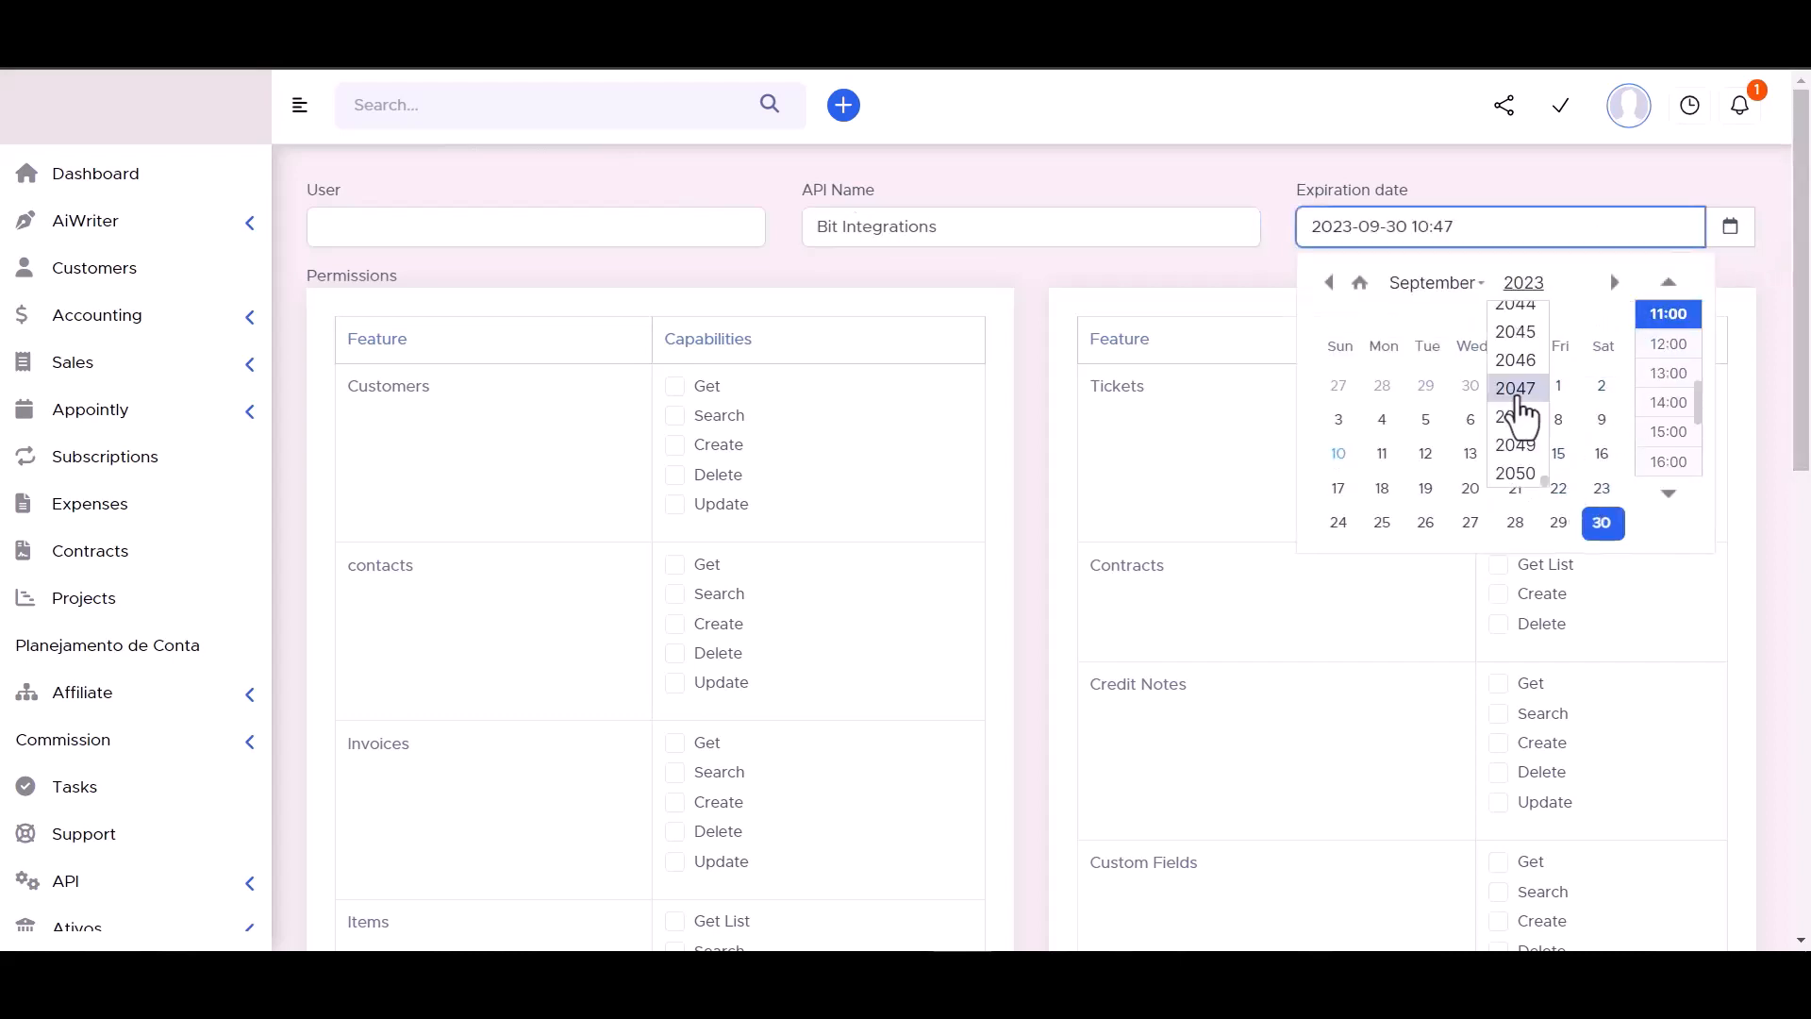
pyautogui.click(1520, 342)
pyautogui.click(1228, 169)
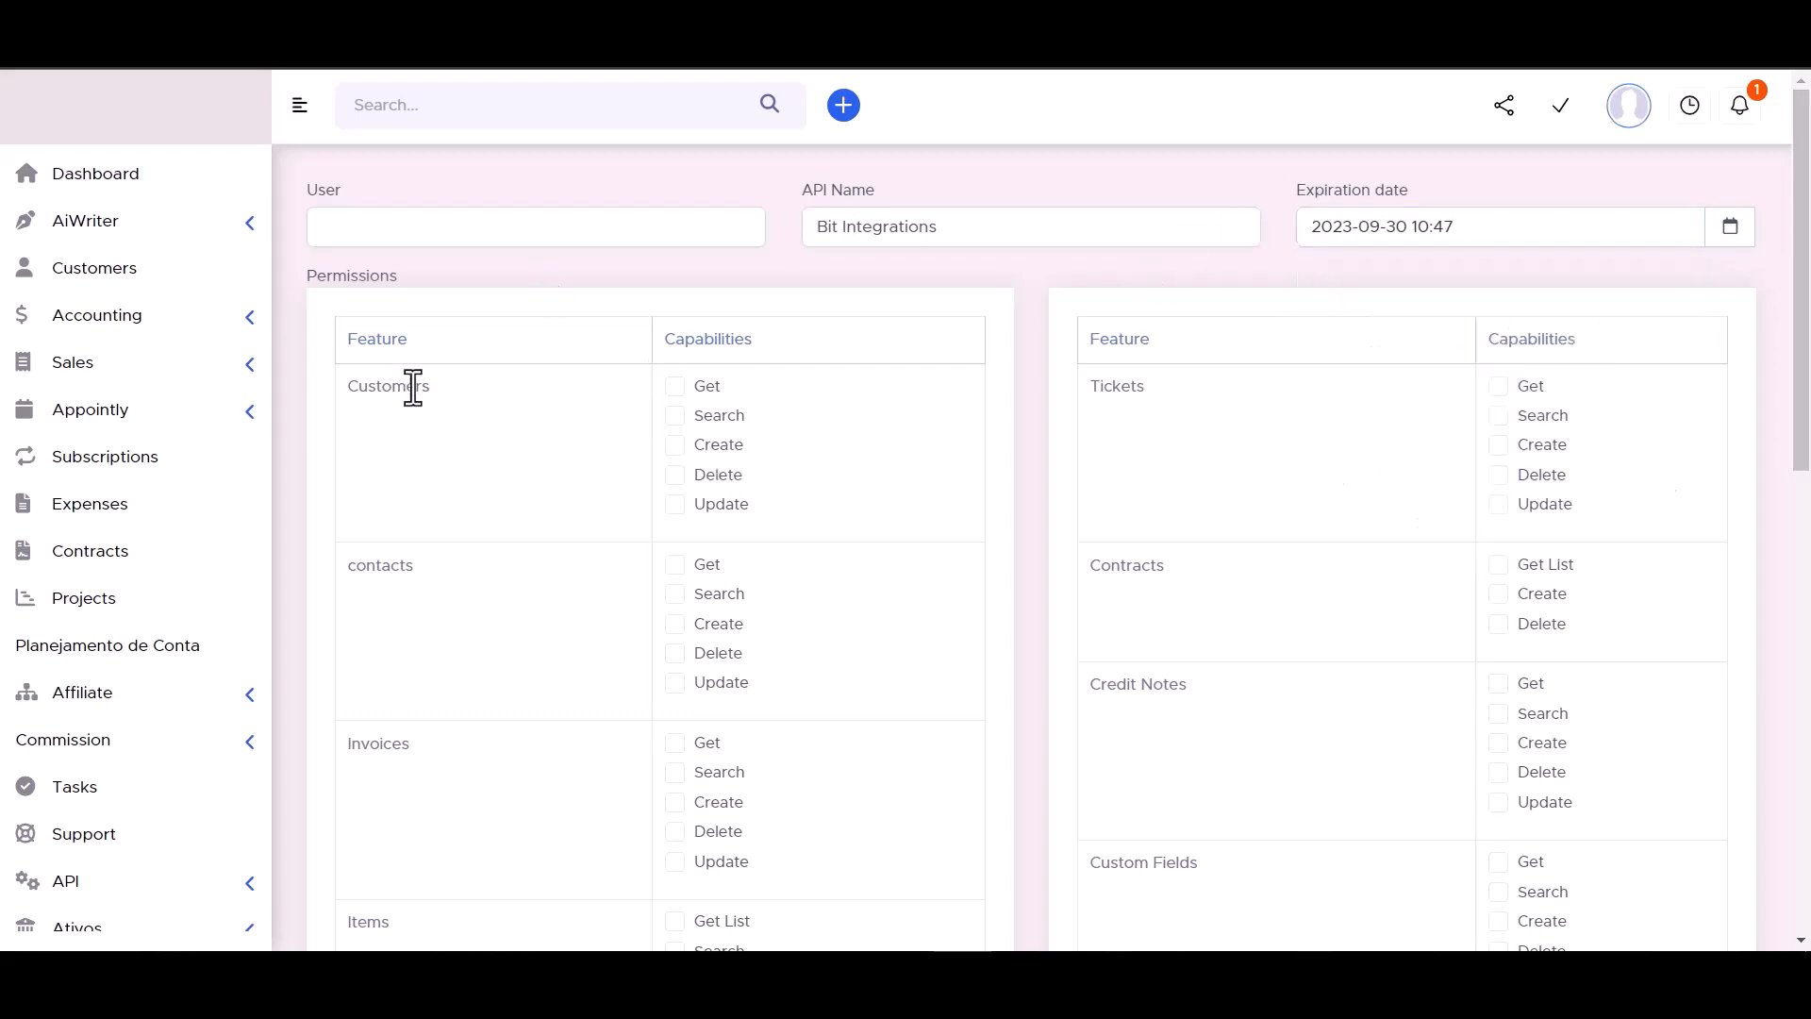
# Grant the token all listed capabilities for Customers, Tickets and Contracts
pyautogui.click(674, 386)
pyautogui.click(676, 420)
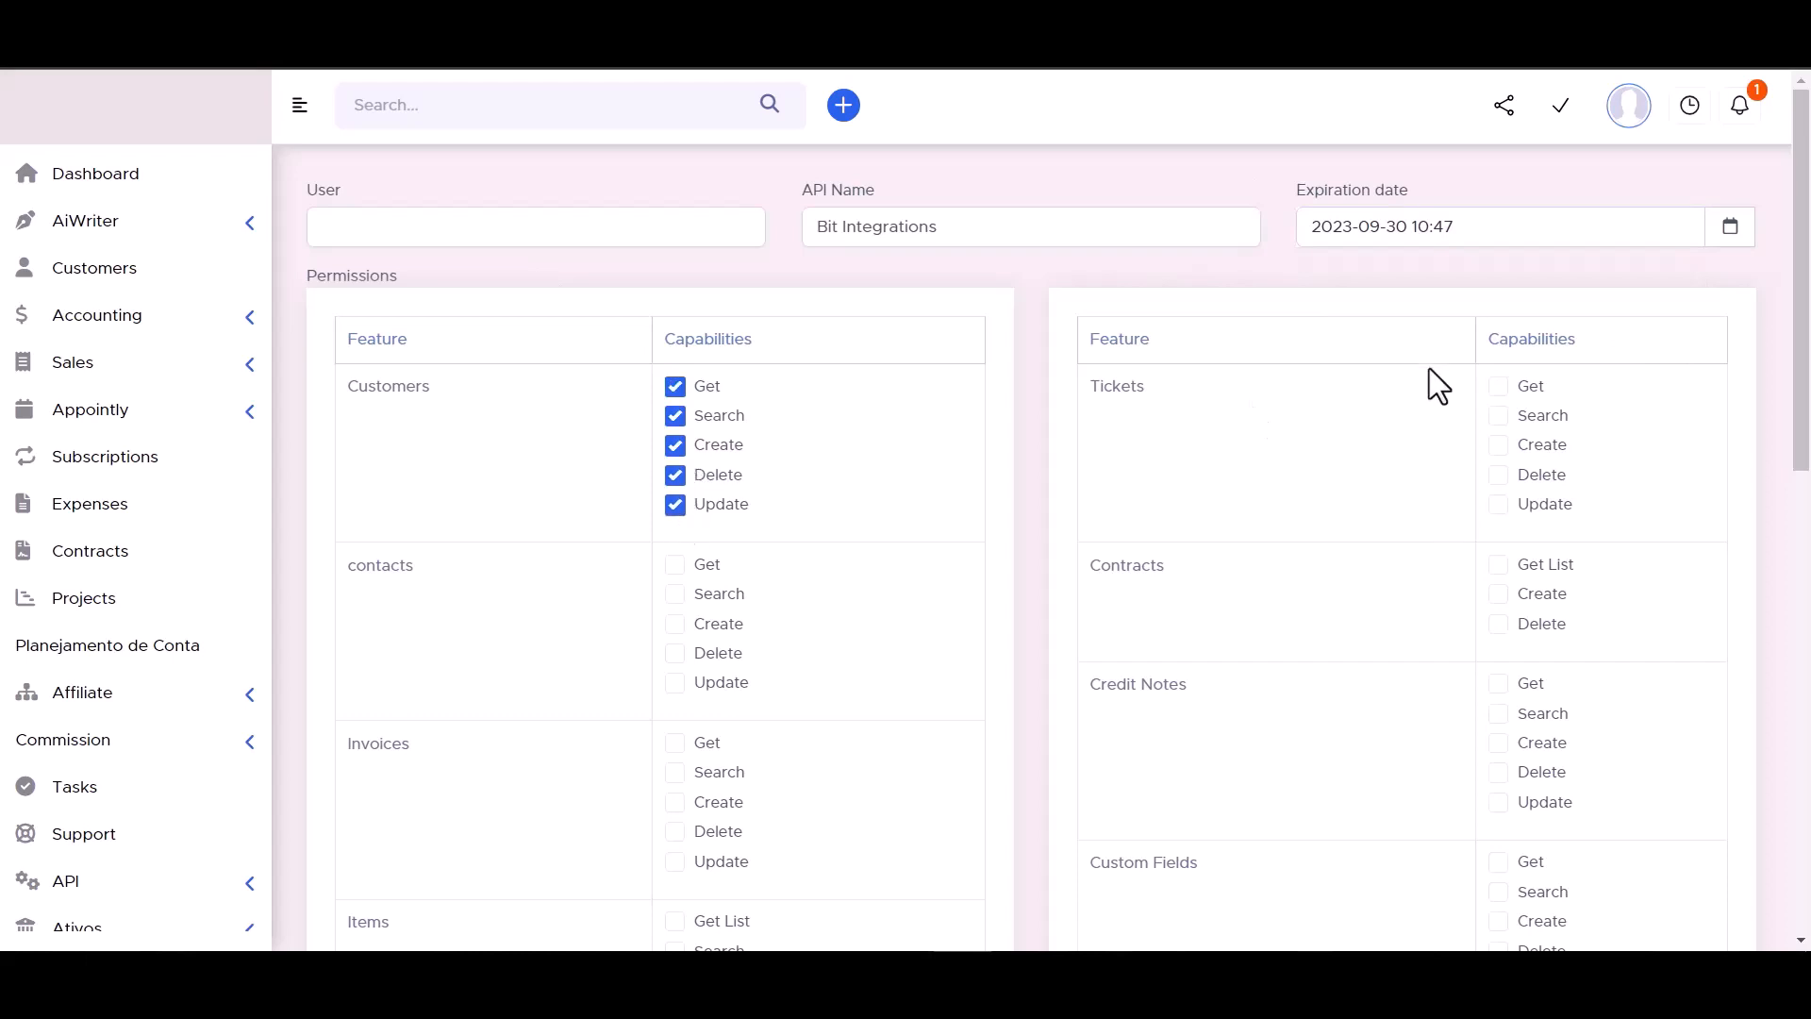
pyautogui.click(1500, 594)
pyautogui.click(1499, 624)
pyautogui.click(1498, 502)
pyautogui.click(1499, 445)
pyautogui.click(1499, 387)
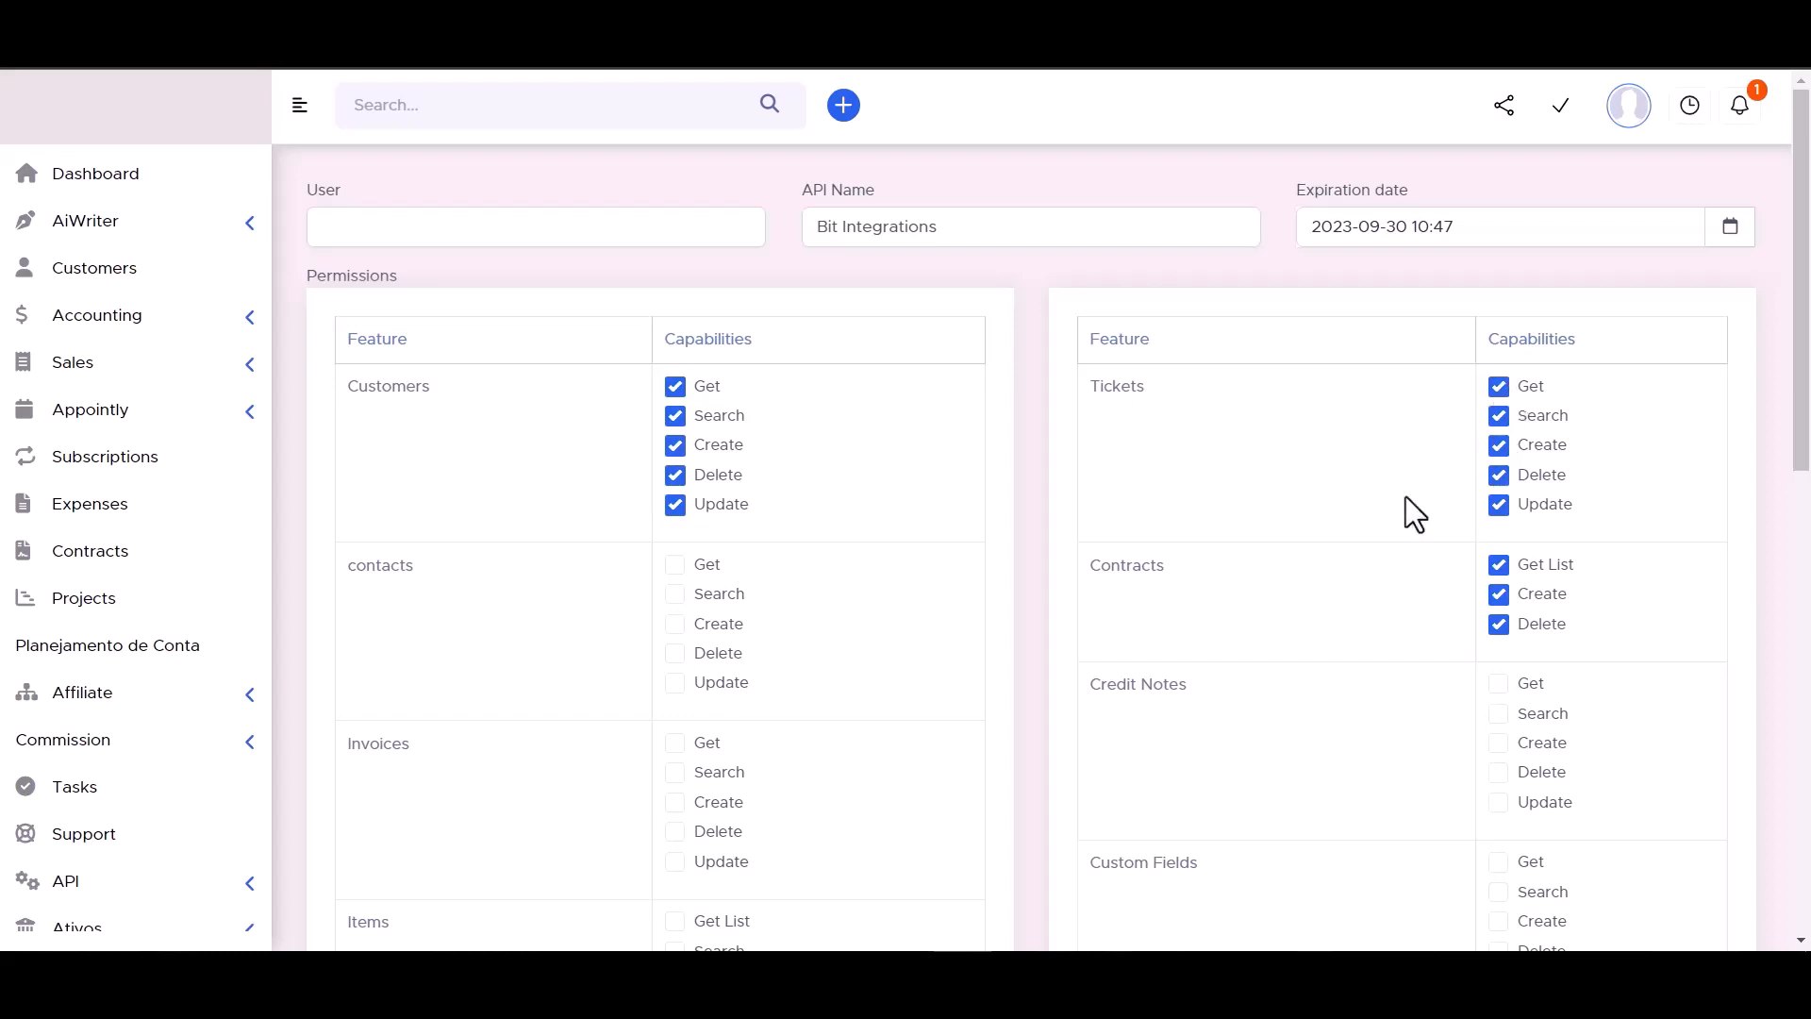
# Grant the token Get, Search, Create, Delete and Update capabilities for contacts and Invoices
pyautogui.click(675, 564)
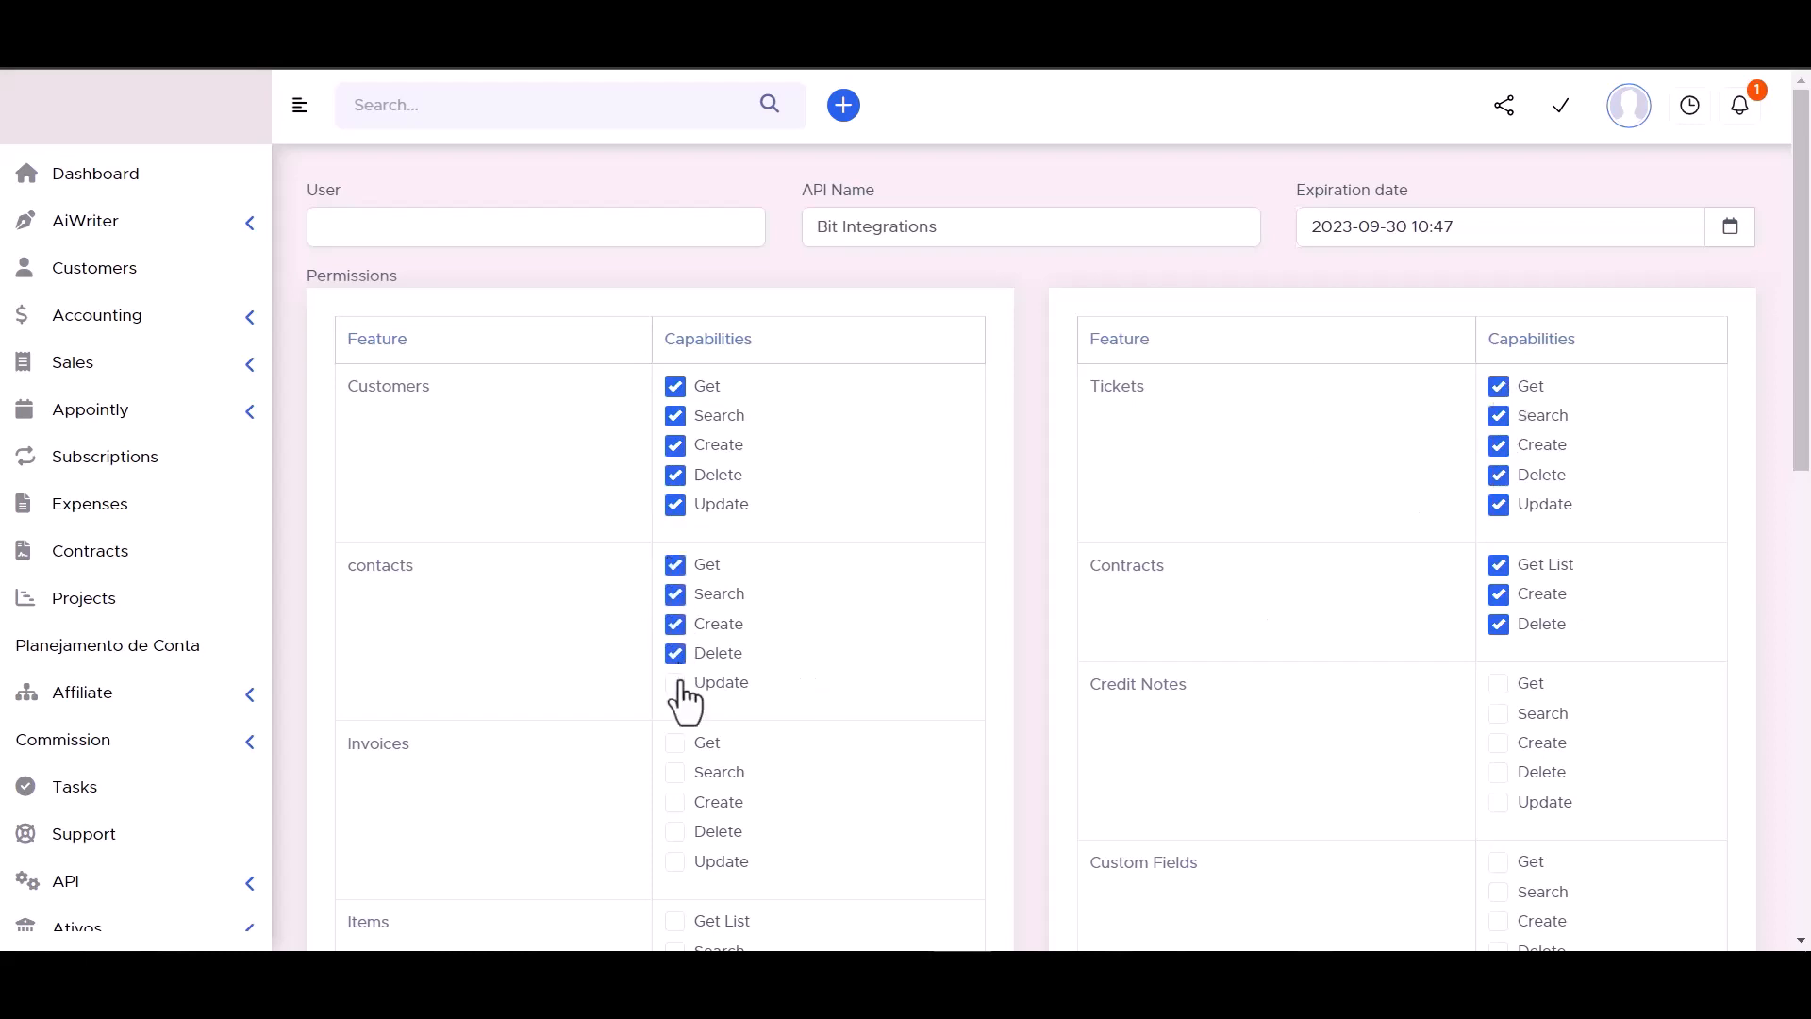
pyautogui.click(676, 682)
pyautogui.scroll(-3, 812, 518)
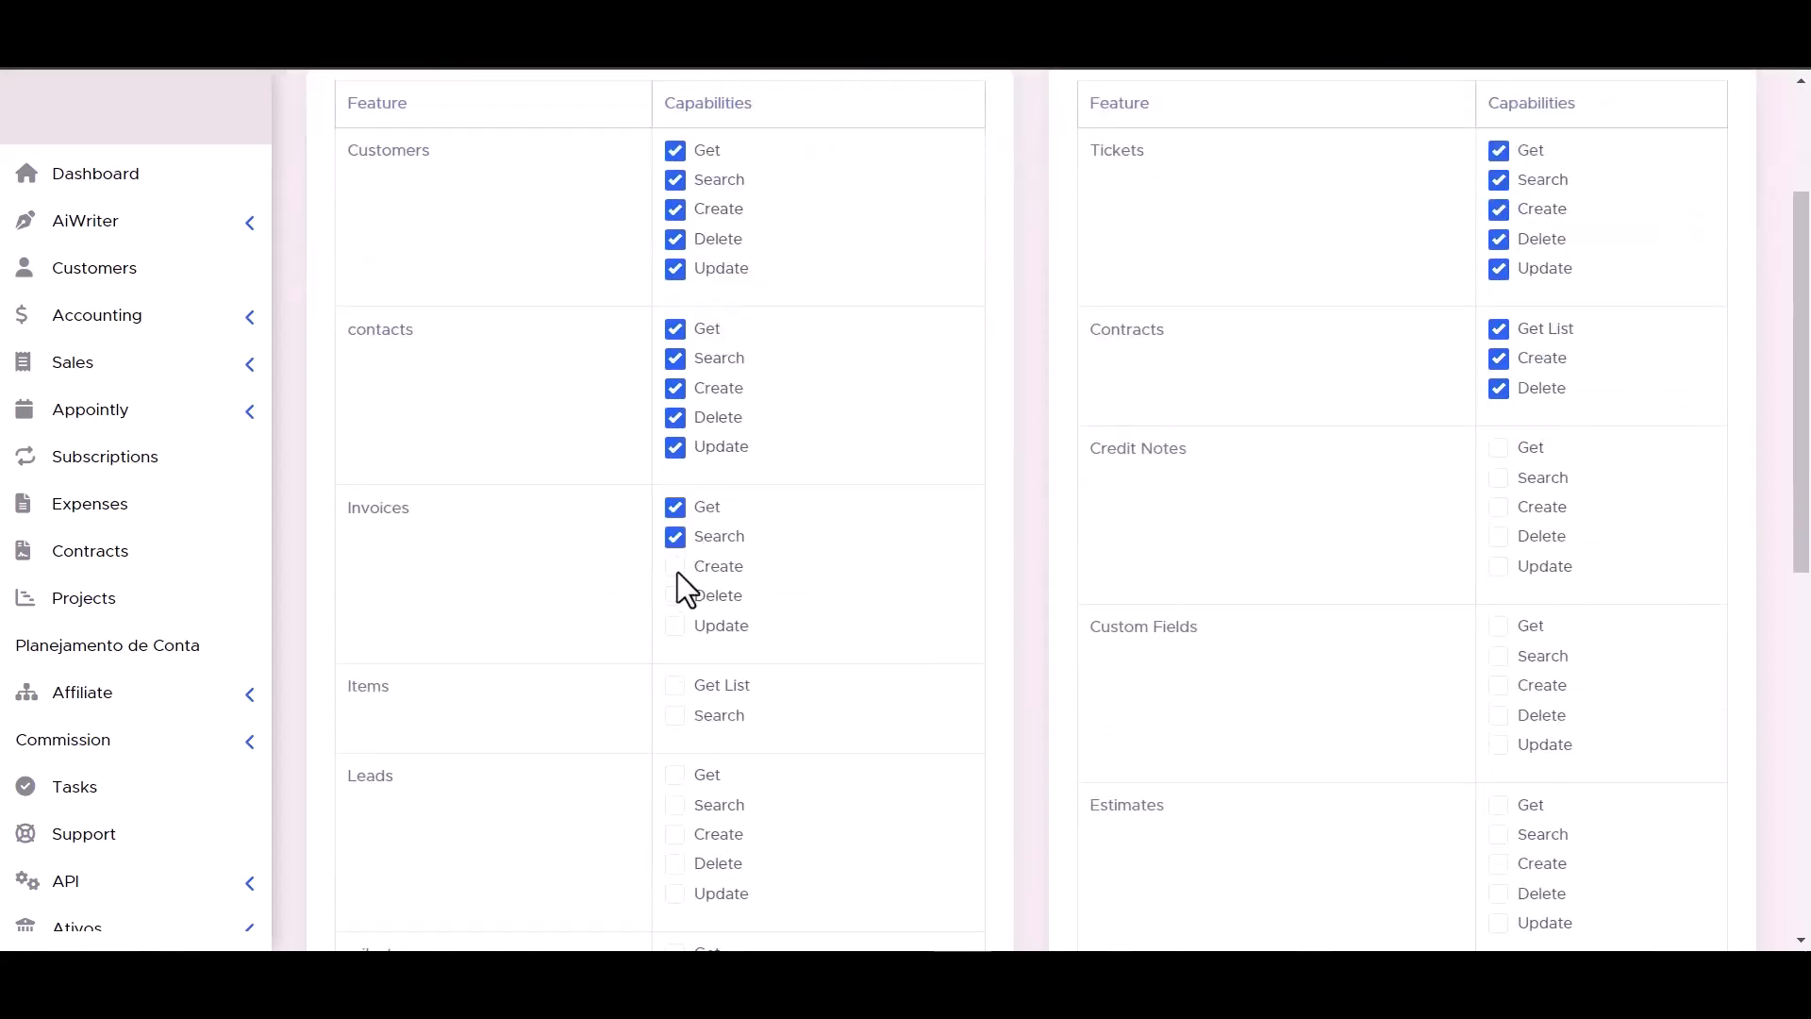
pyautogui.click(675, 626)
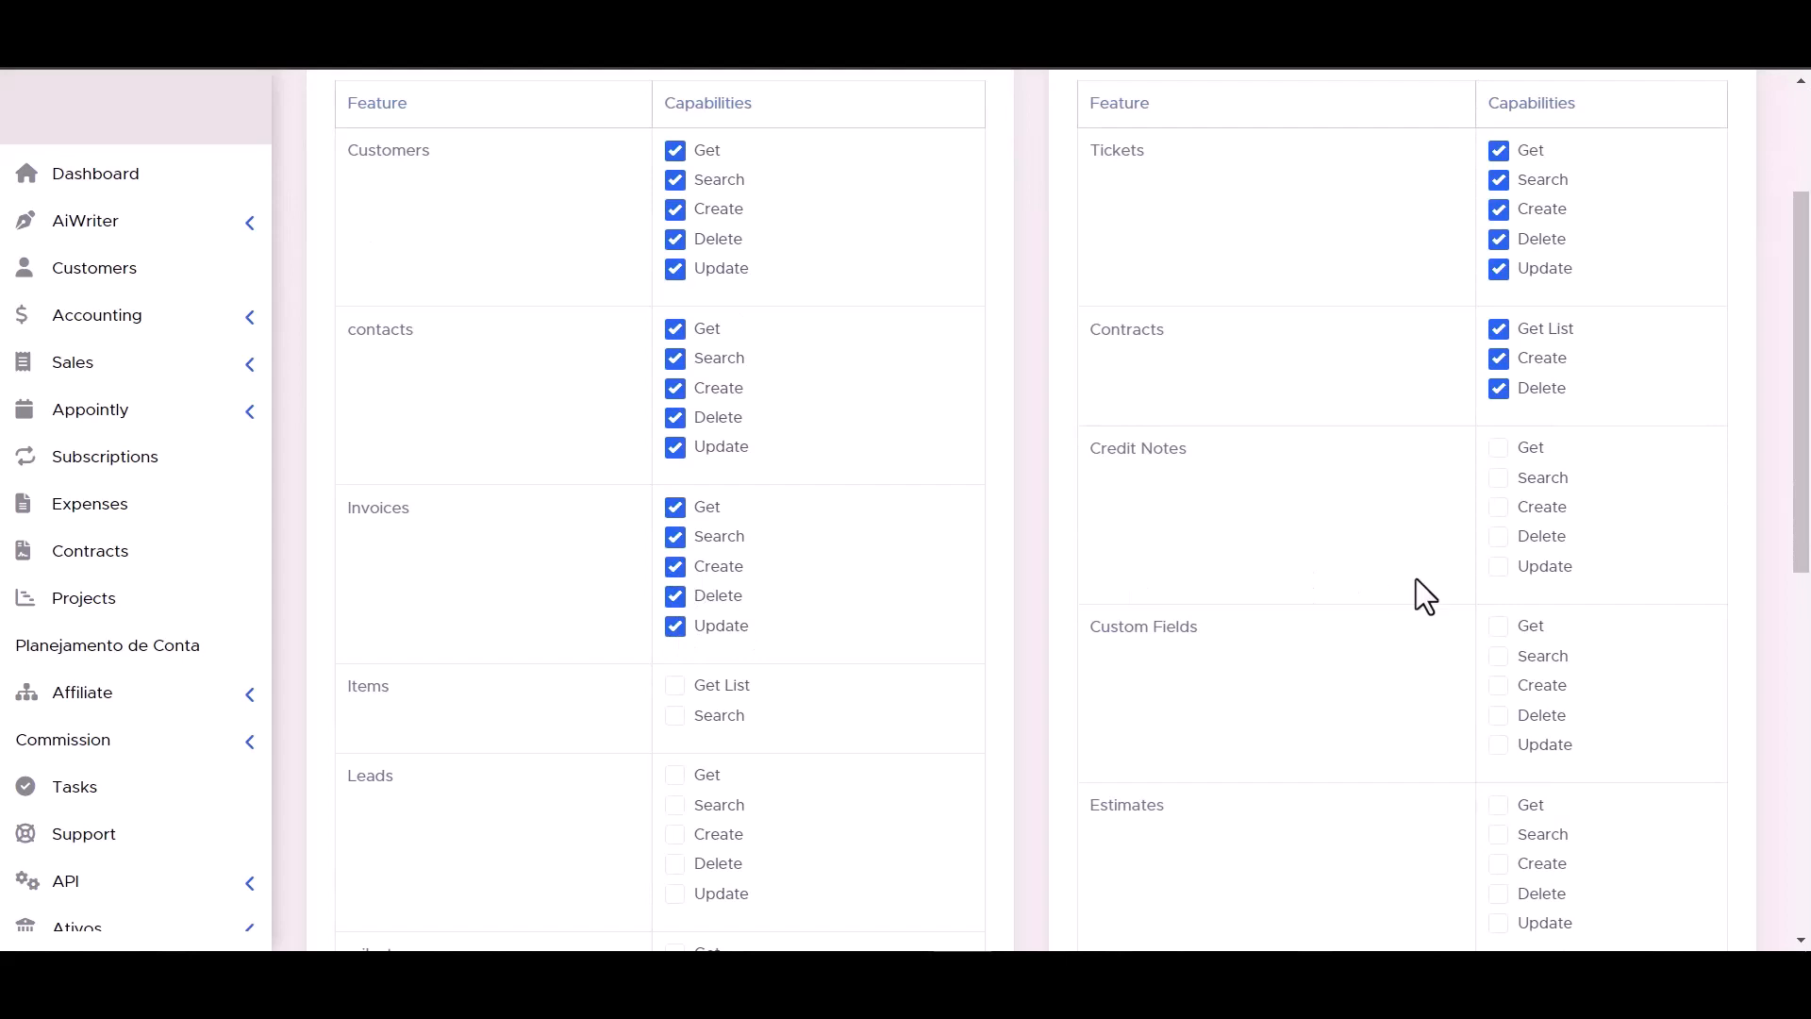
# Grant the token all listed capabilities for Credit Notes, plus Get List and Search for Items
pyautogui.click(1498, 506)
pyautogui.click(1498, 477)
pyautogui.click(1497, 447)
pyautogui.scroll(-3, 808, 585)
pyautogui.click(674, 480)
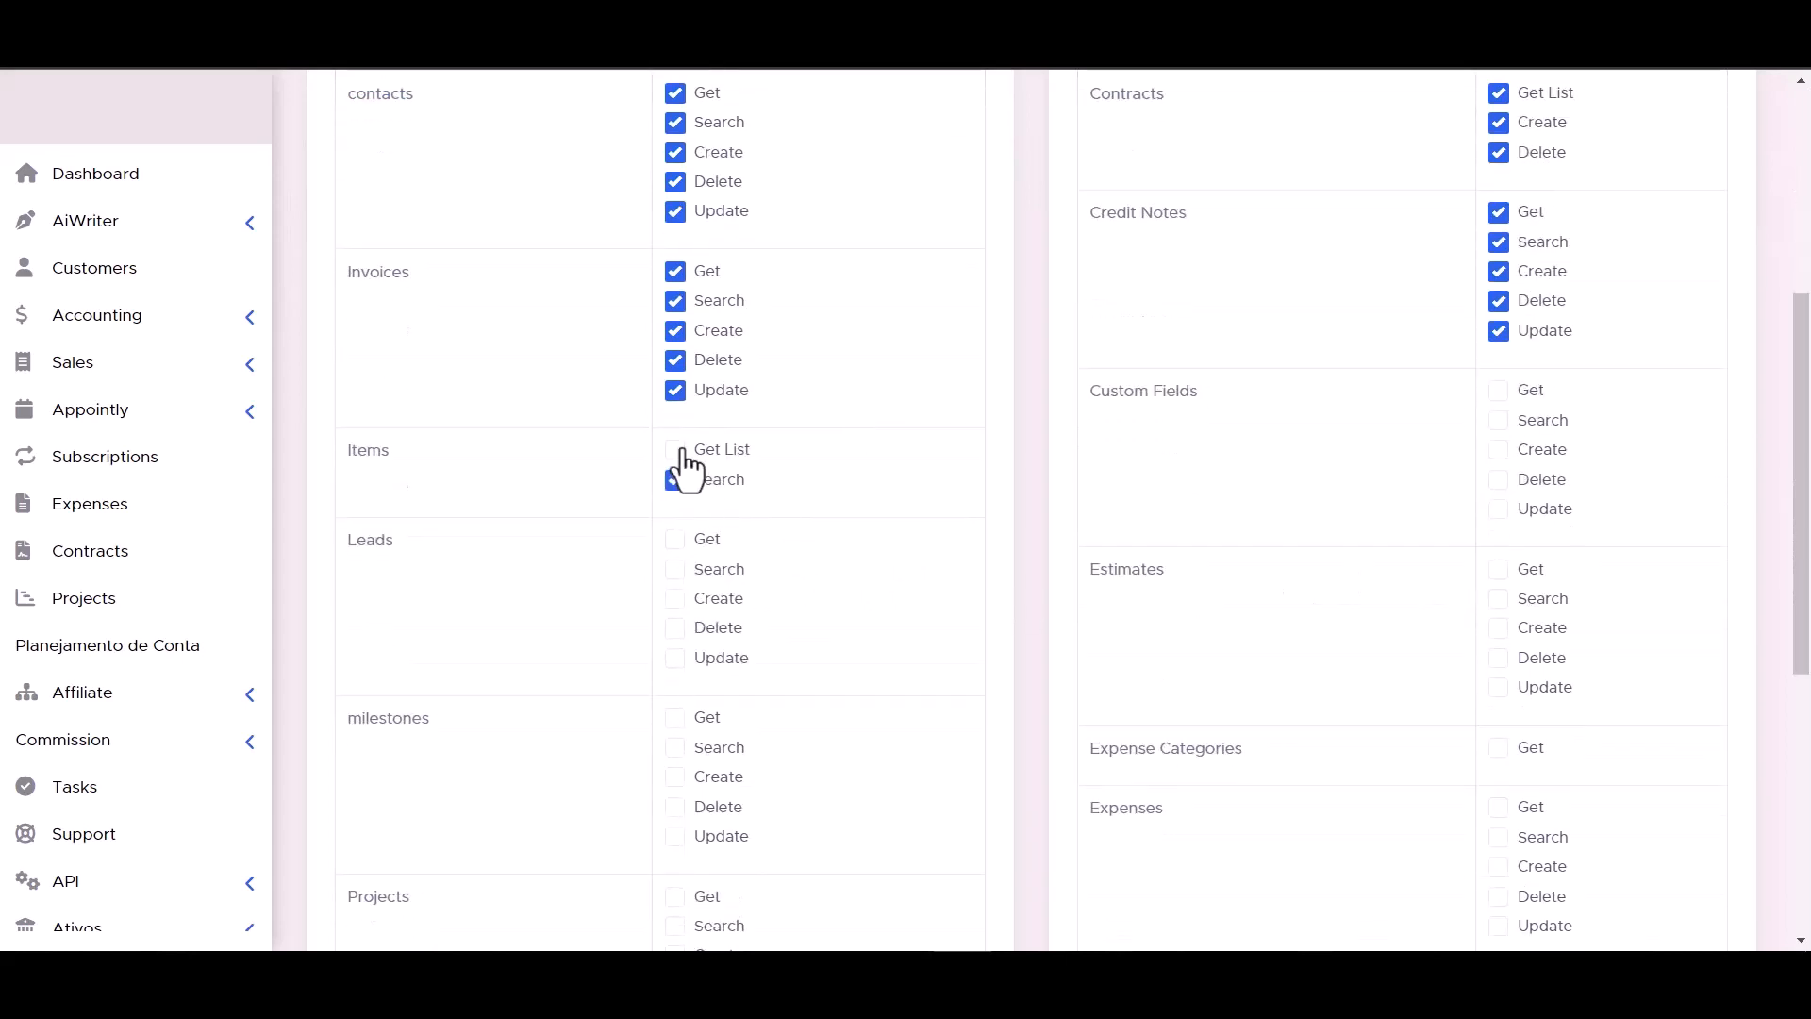
pyautogui.click(675, 450)
# Grant the token Get, Search, Create, Delete and Update capabilities for Custom Fields and Leads
pyautogui.click(1498, 509)
pyautogui.click(1498, 479)
pyautogui.click(1497, 449)
pyautogui.click(1498, 419)
pyautogui.click(1497, 389)
pyautogui.click(674, 597)
pyautogui.click(674, 627)
pyautogui.click(674, 657)
# Grant the token Get, Search, Create, Delete and Update capabilities for Estimates
pyautogui.click(1498, 569)
pyautogui.click(1497, 598)
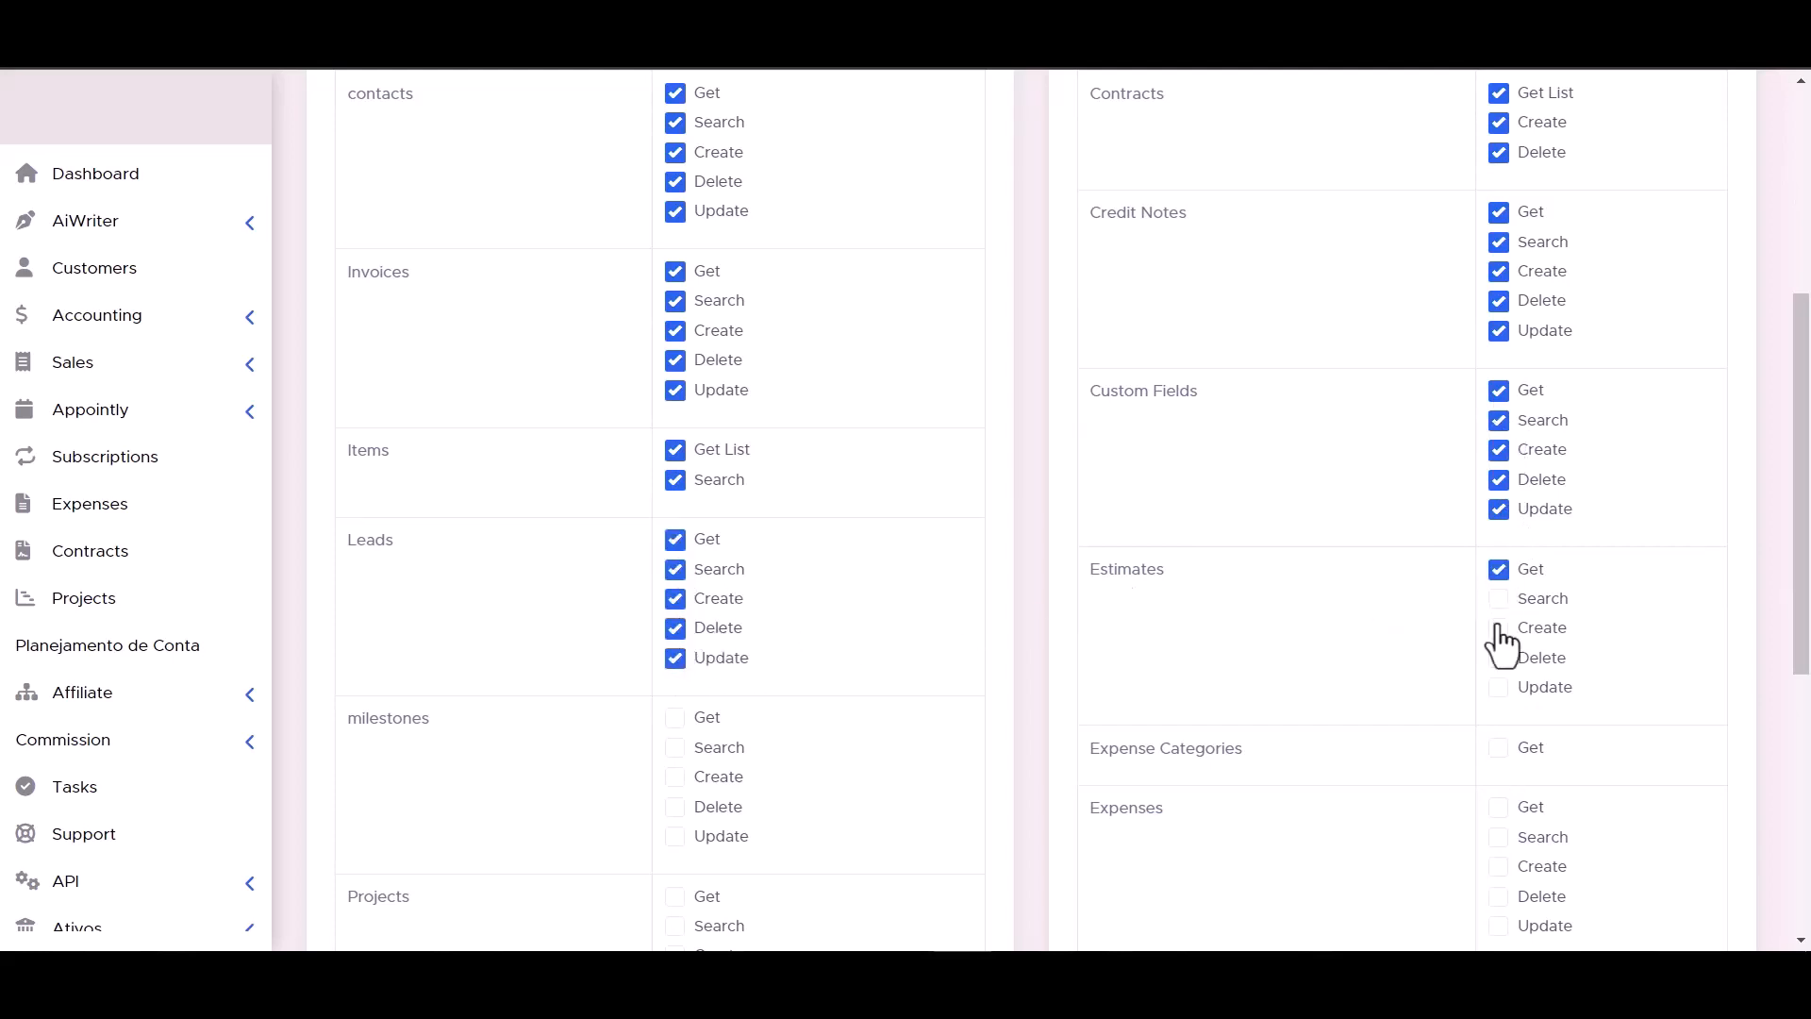
pyautogui.click(1498, 688)
# Grant the token all listed capabilities for milestones and the Get capability for Expense Categories
pyautogui.scroll(-1, 1509, 674)
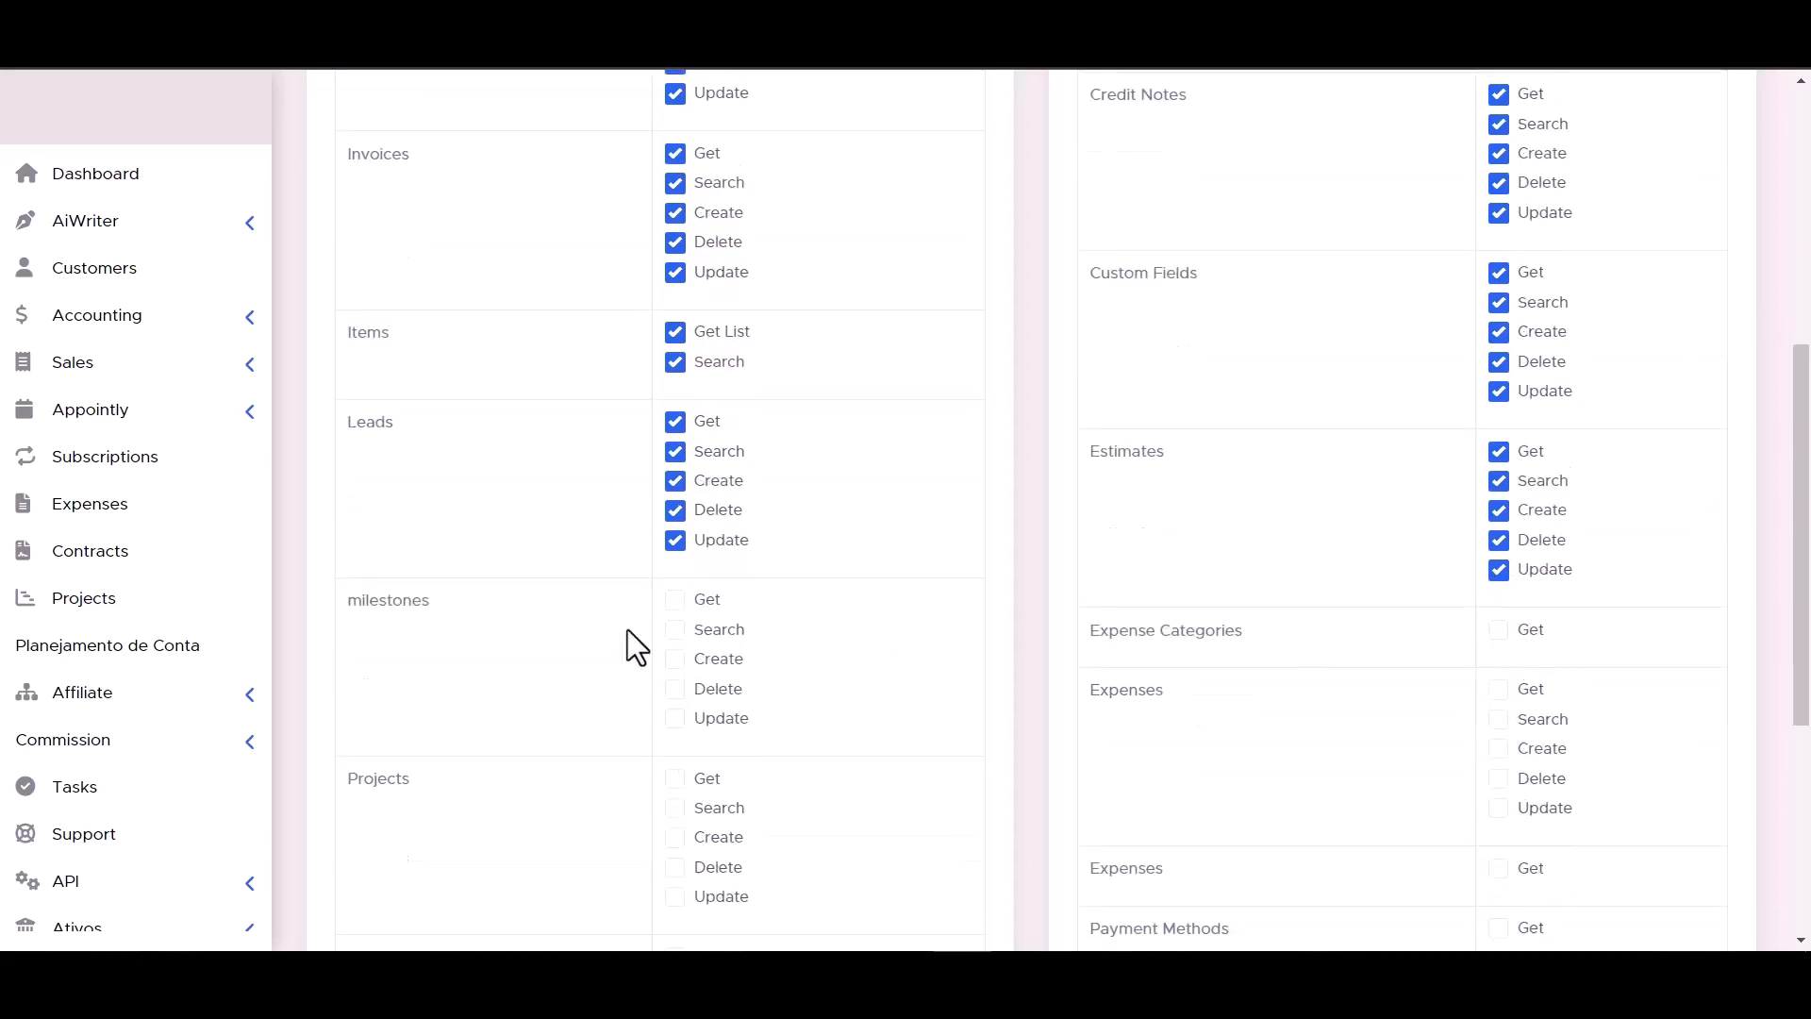
pyautogui.scroll(-2, 627, 630)
pyautogui.scroll(-2, 858, 515)
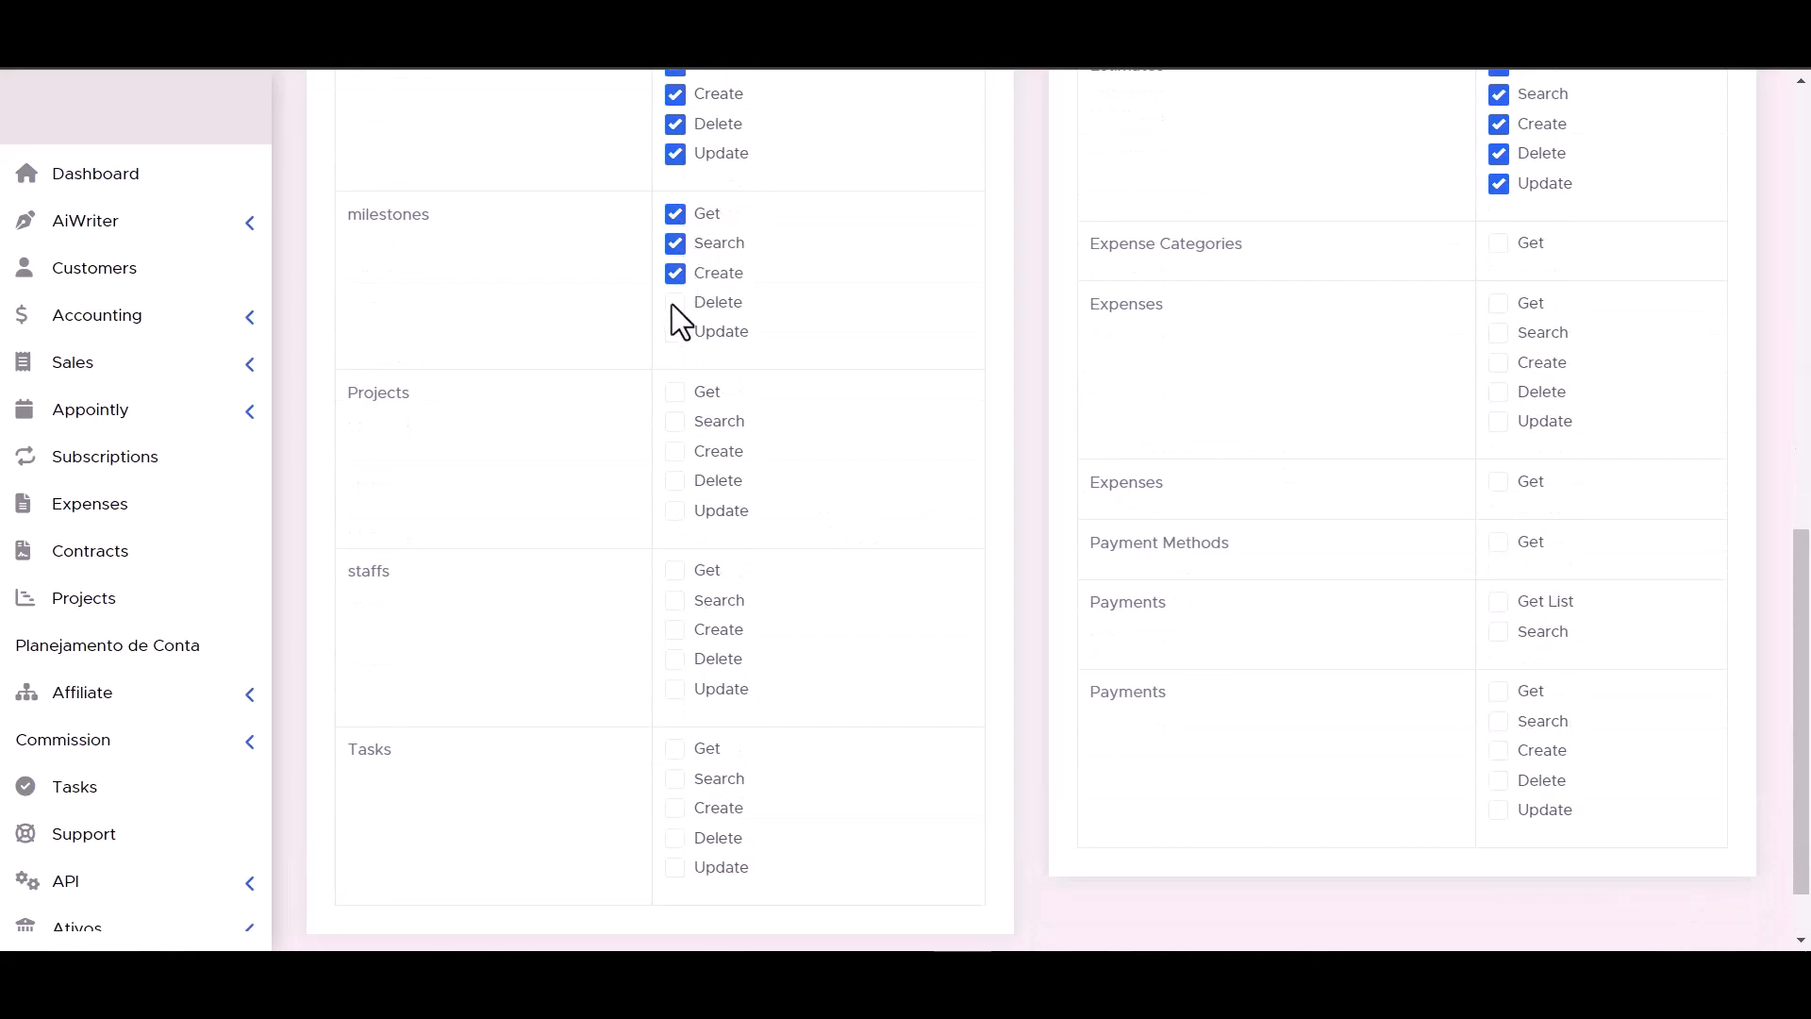
pyautogui.click(675, 303)
pyautogui.click(675, 332)
pyautogui.click(1498, 243)
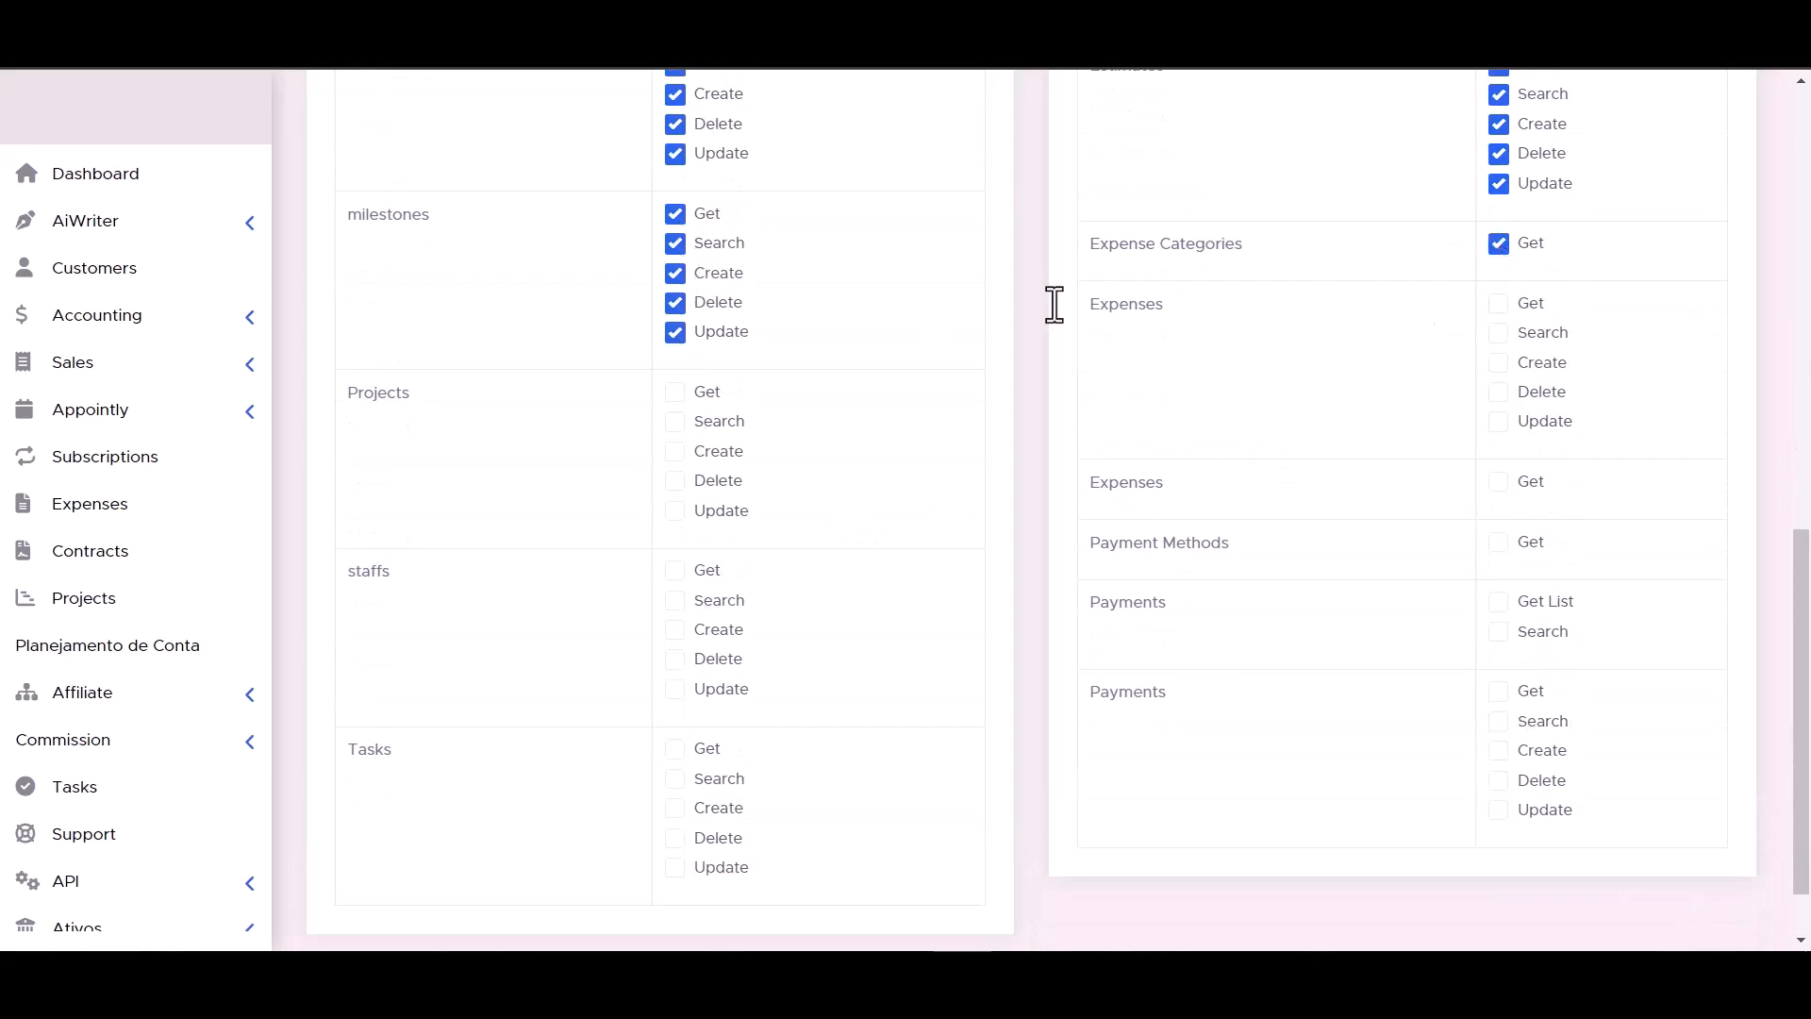
# Grant the token Get, Search, Create, Delete and Update capabilities for Projects and for the first Expenses feature
pyautogui.click(675, 393)
pyautogui.click(675, 421)
pyautogui.click(675, 452)
pyautogui.click(675, 481)
pyautogui.click(675, 511)
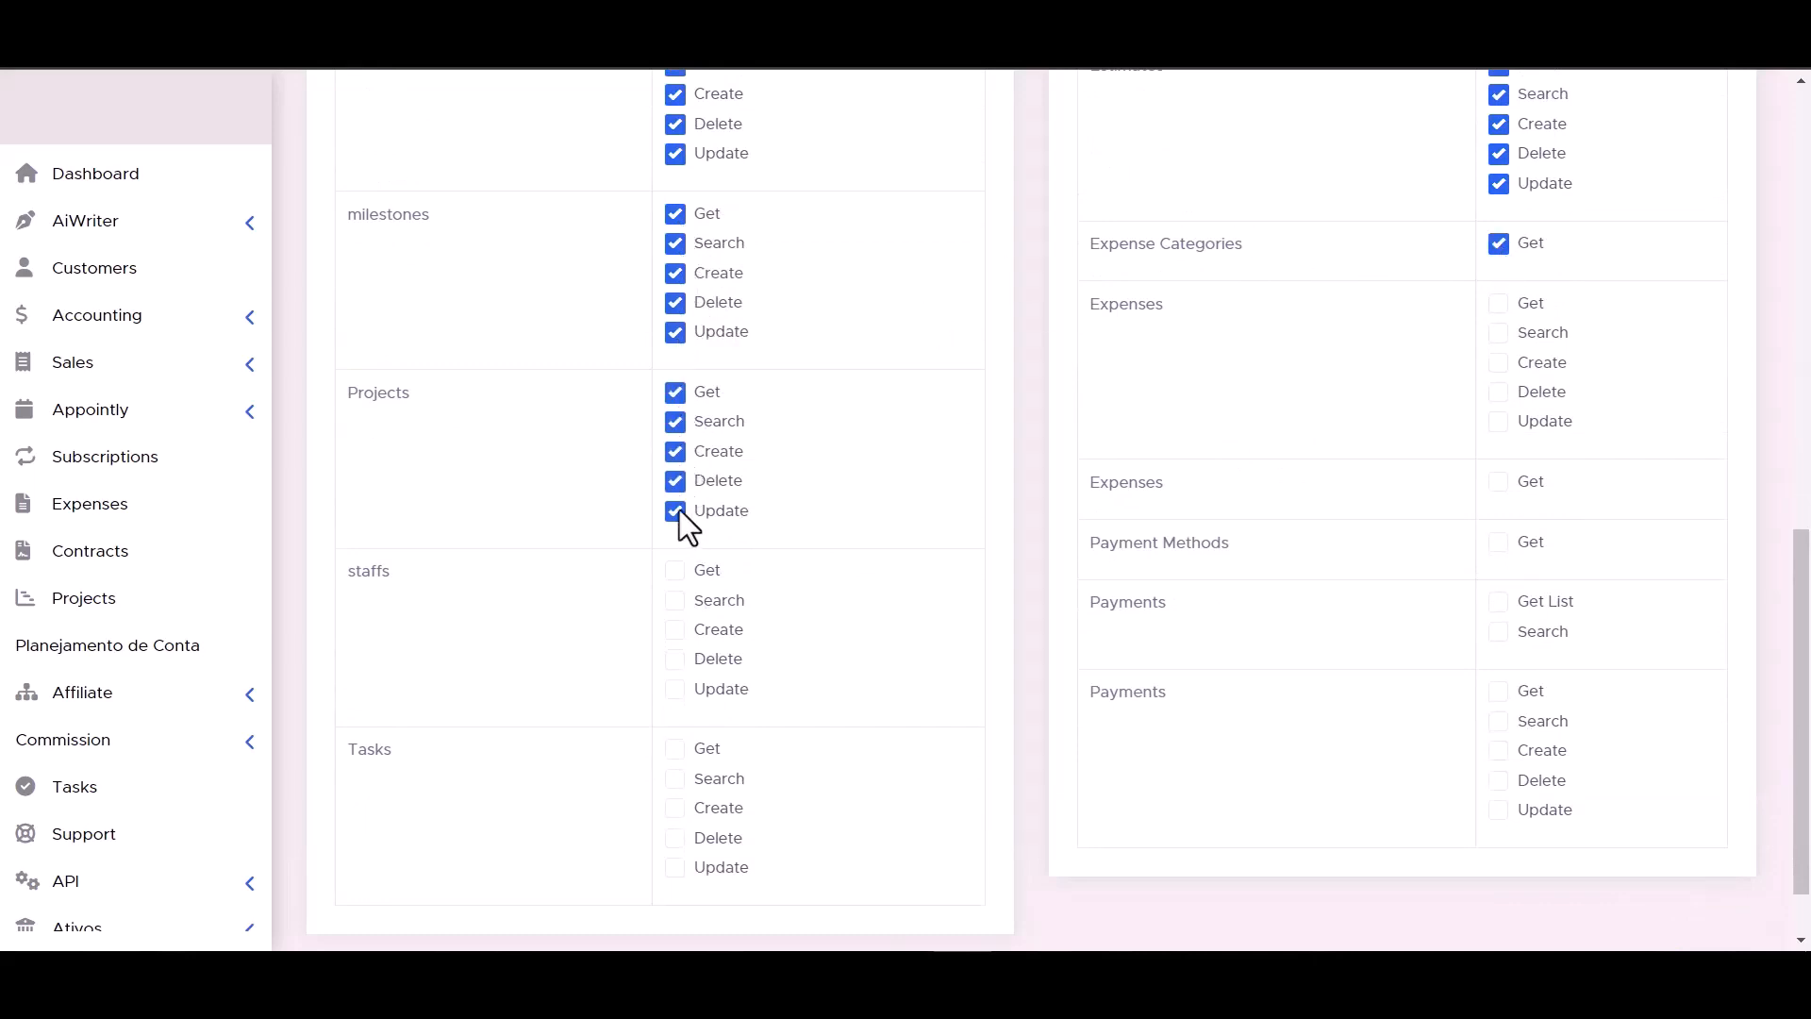
pyautogui.click(1497, 421)
pyautogui.click(1498, 392)
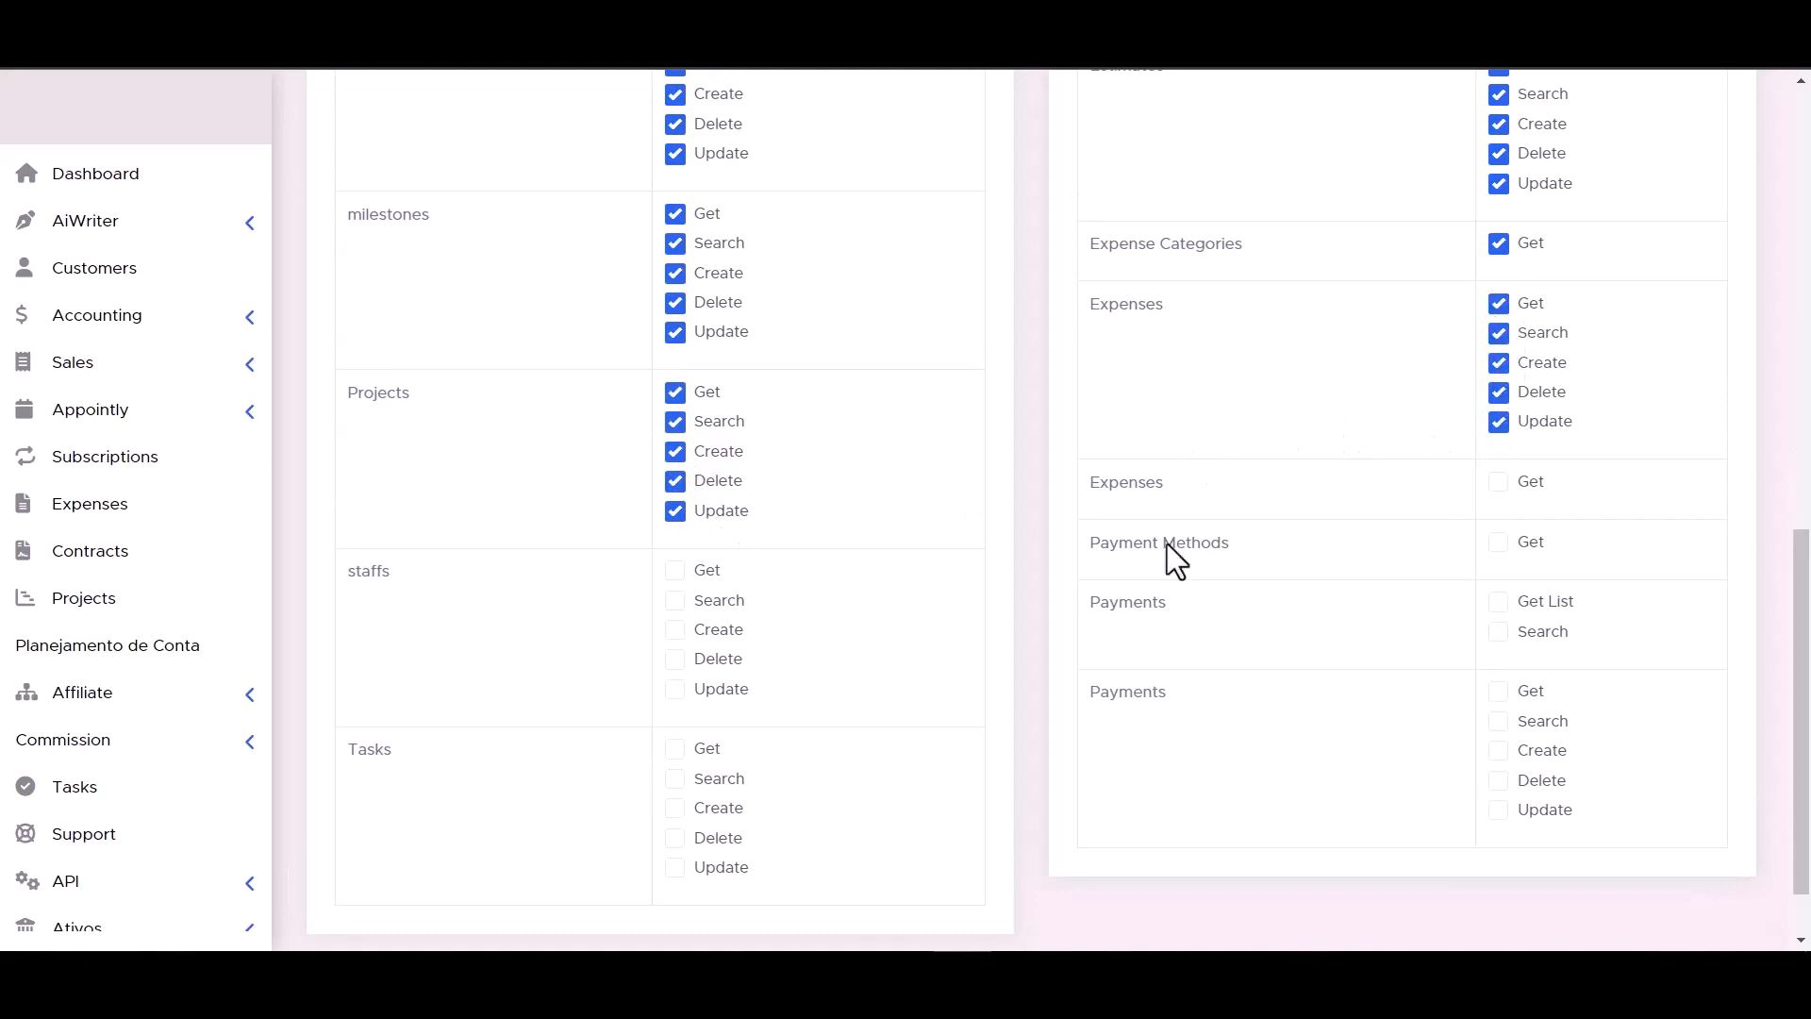
# Grant all capabilities for staffs and Tasks, Get for the second Expenses feature and Payment Methods, and Get List and Search for the first Payments feature
pyautogui.click(676, 570)
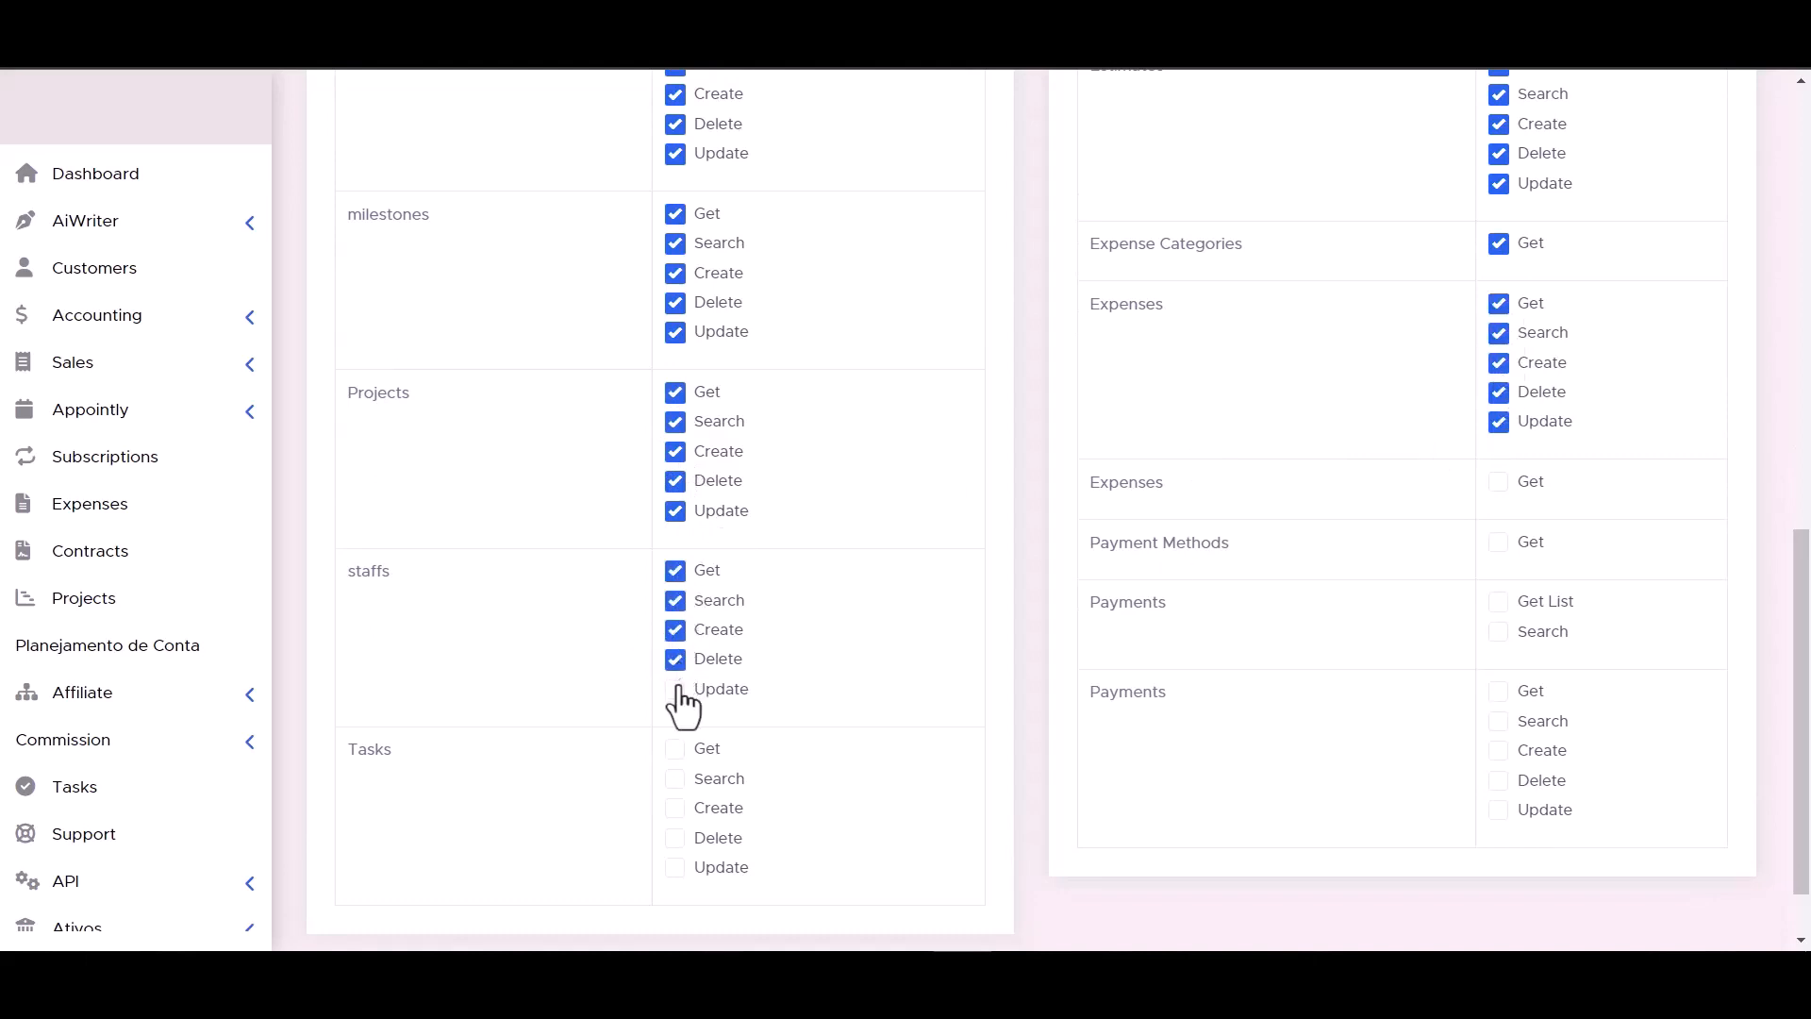
pyautogui.click(1498, 602)
pyautogui.scroll(-1, 1038, 634)
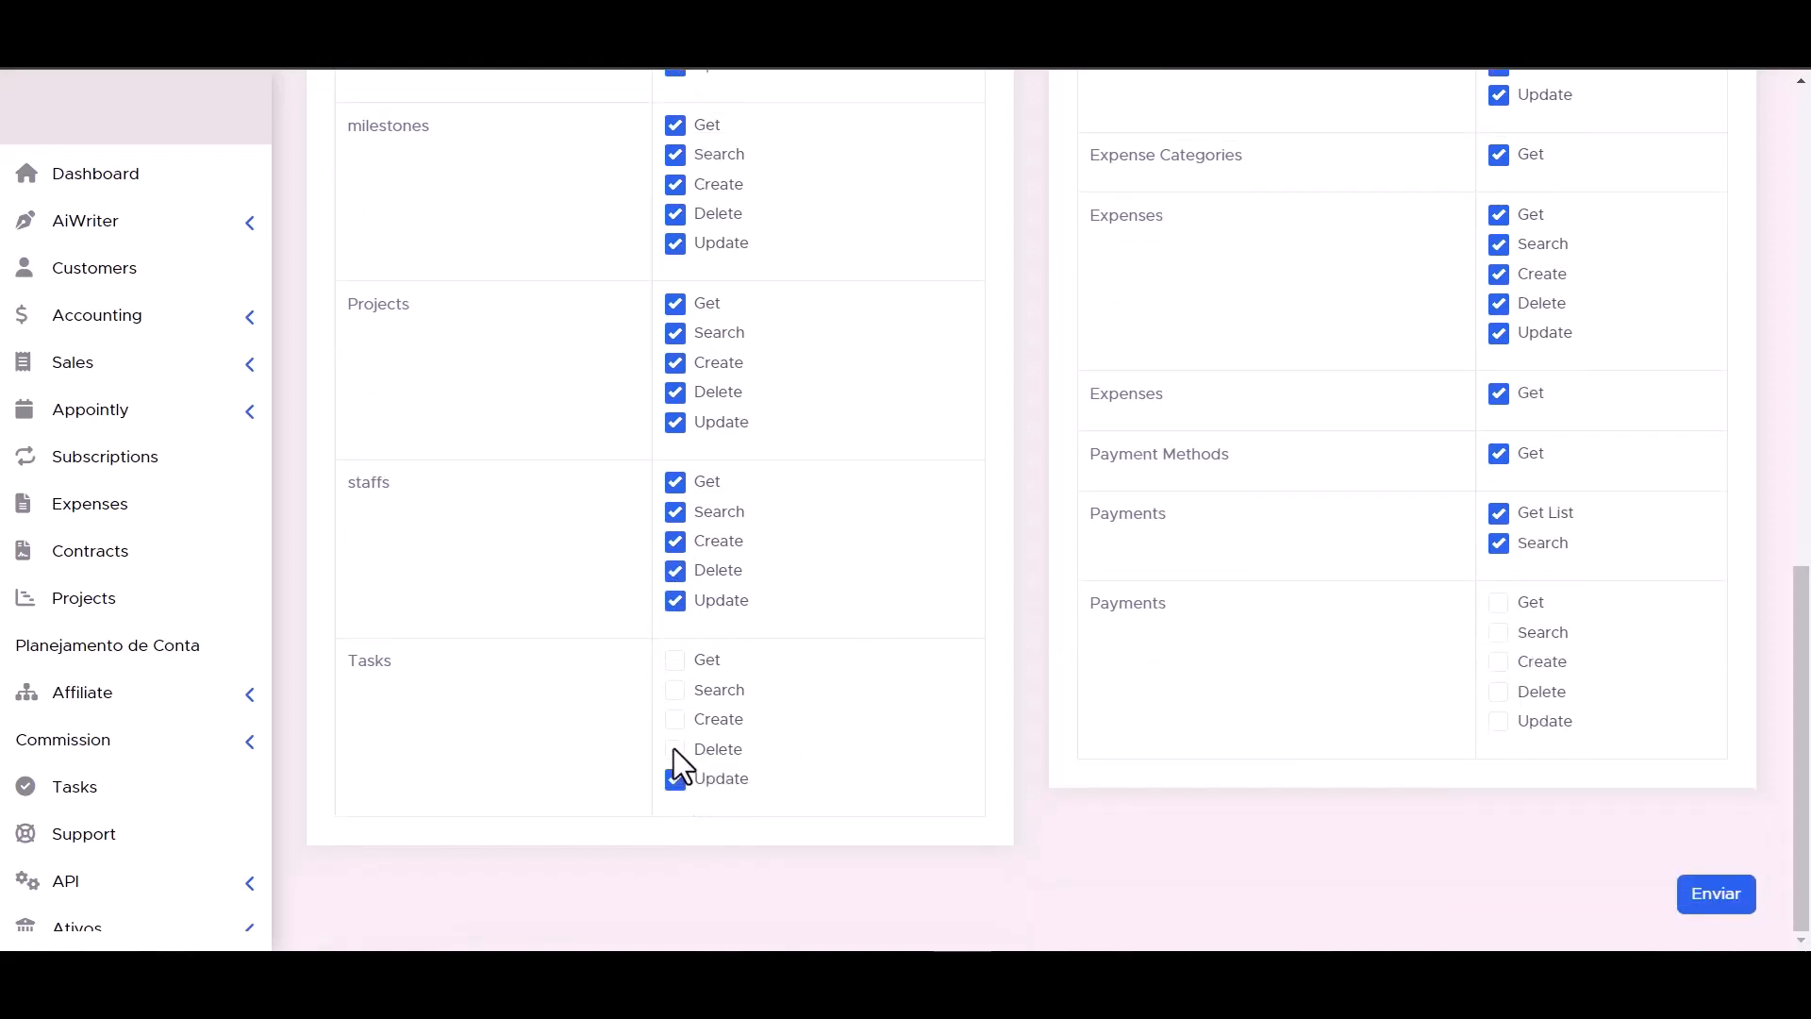
pyautogui.click(675, 689)
pyautogui.click(675, 659)
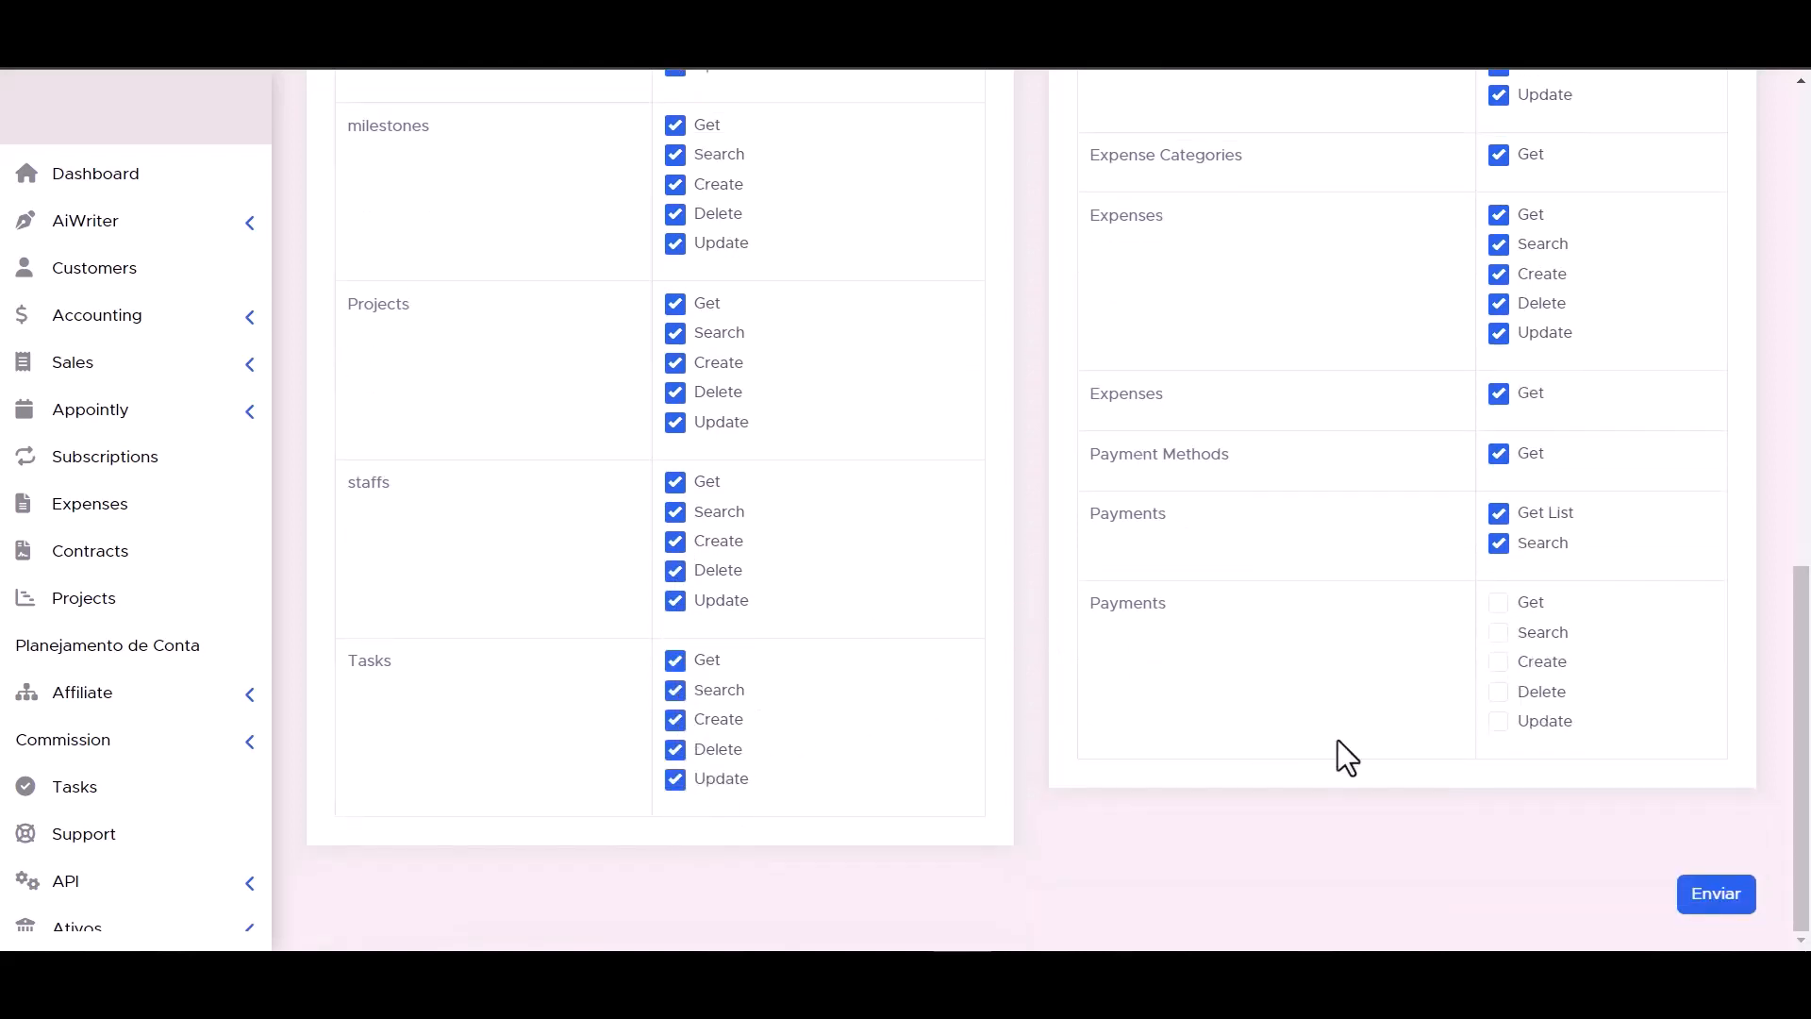
# Grant Get, Search, Create, Delete and Update capabilities for the second Payments feature and submit the new API token
pyautogui.click(1498, 662)
pyautogui.click(1498, 632)
pyautogui.click(1498, 602)
pyautogui.scroll(1, 1132, 736)
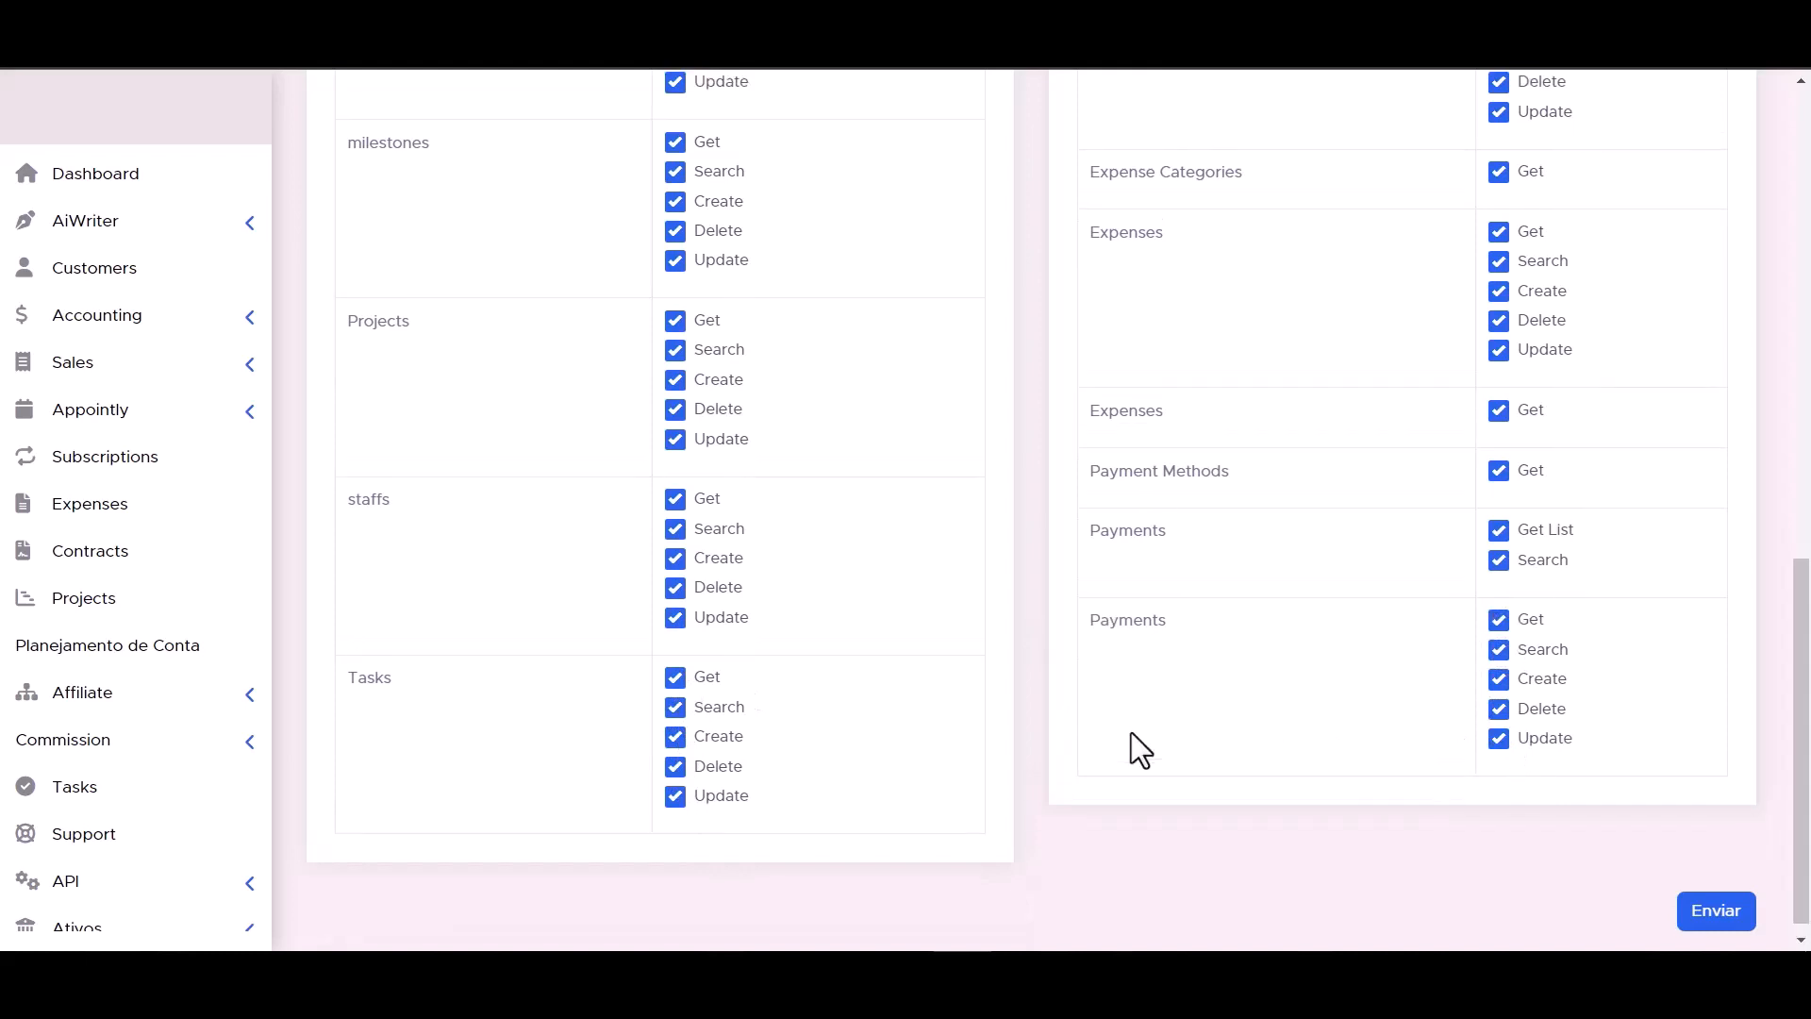
pyautogui.scroll(-1, 1130, 732)
pyautogui.click(1724, 900)
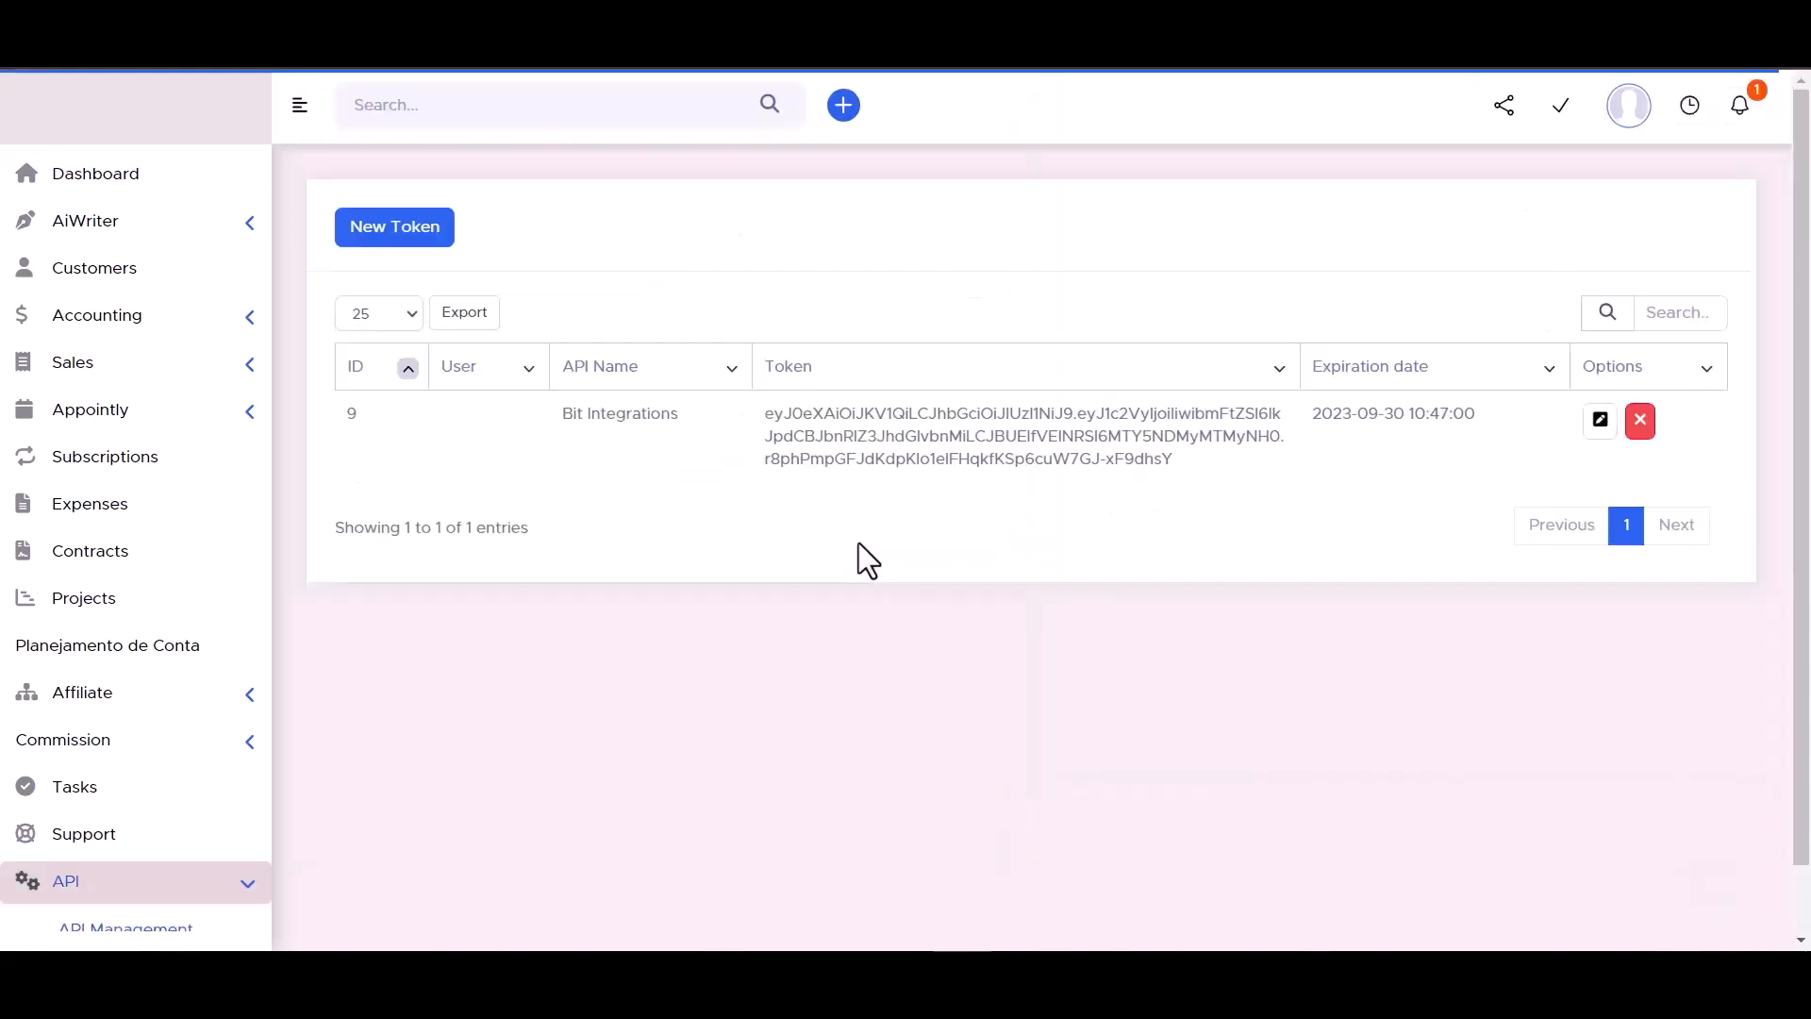
# Copy the generated API token into the API Token field of the PerfexCRM integration in Bit Integrations and authorize the connection
pyautogui.tripleClick(913, 438)
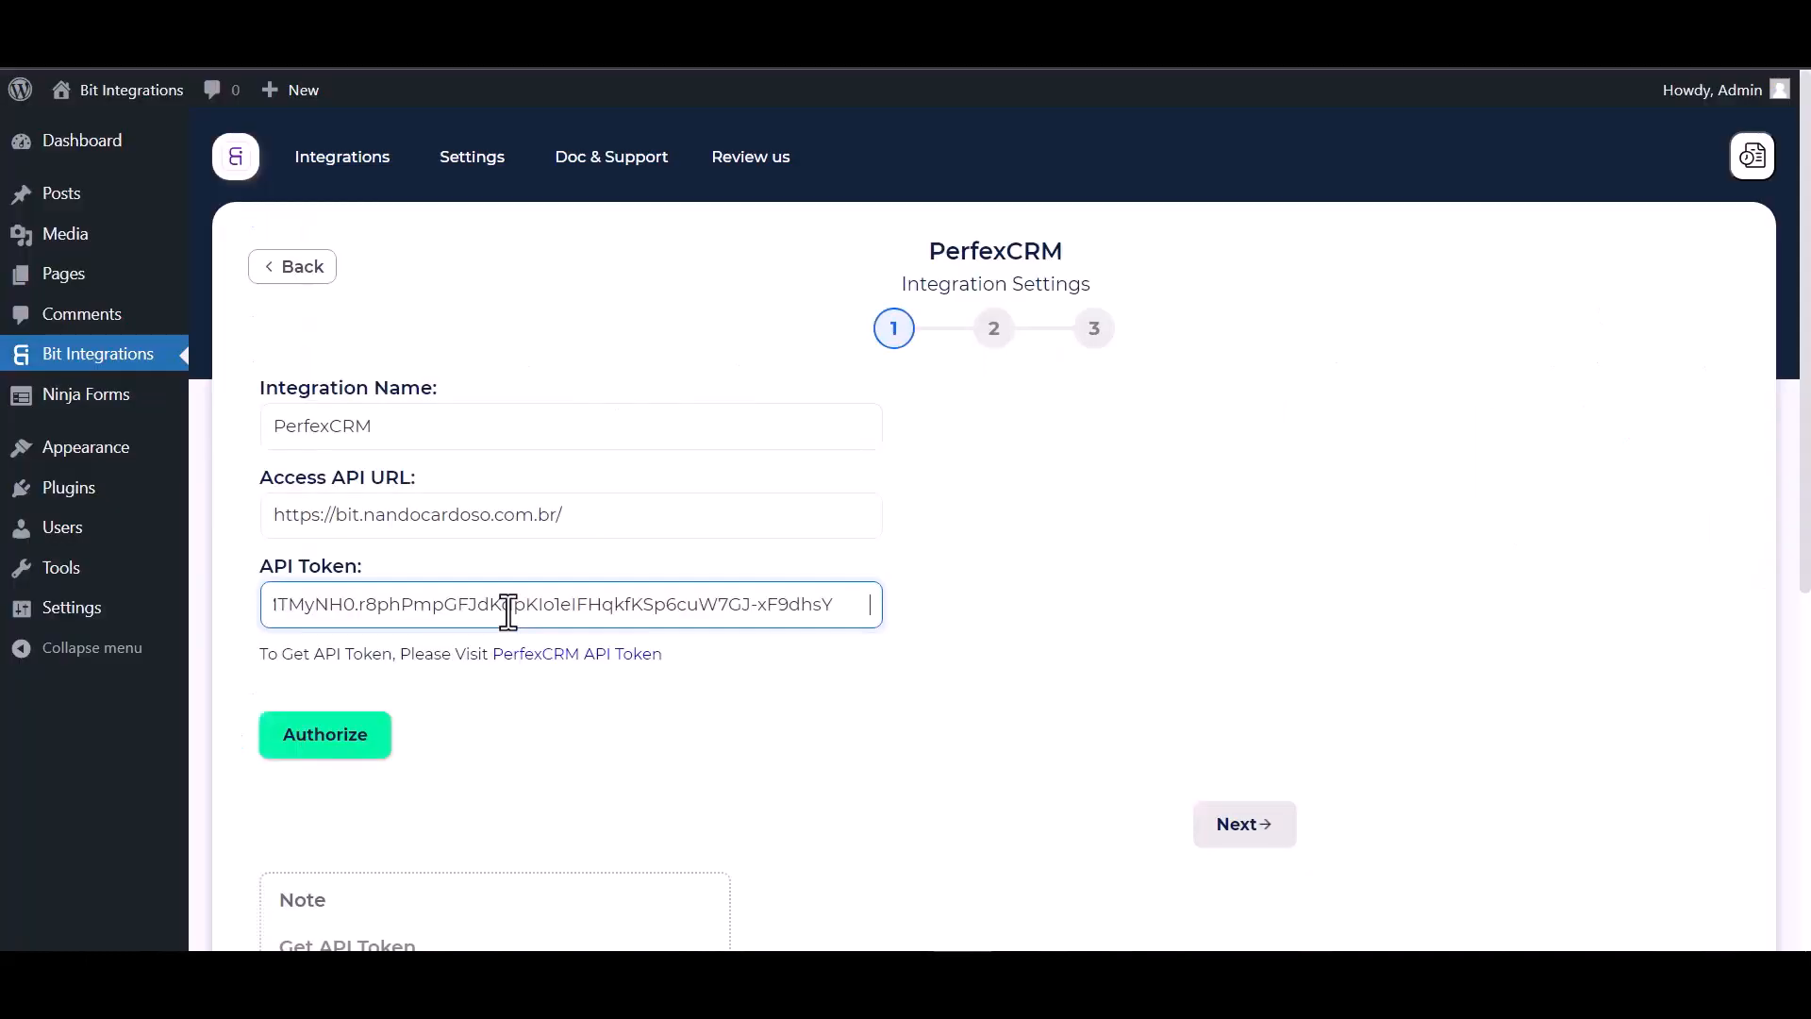
pyautogui.click(317, 746)
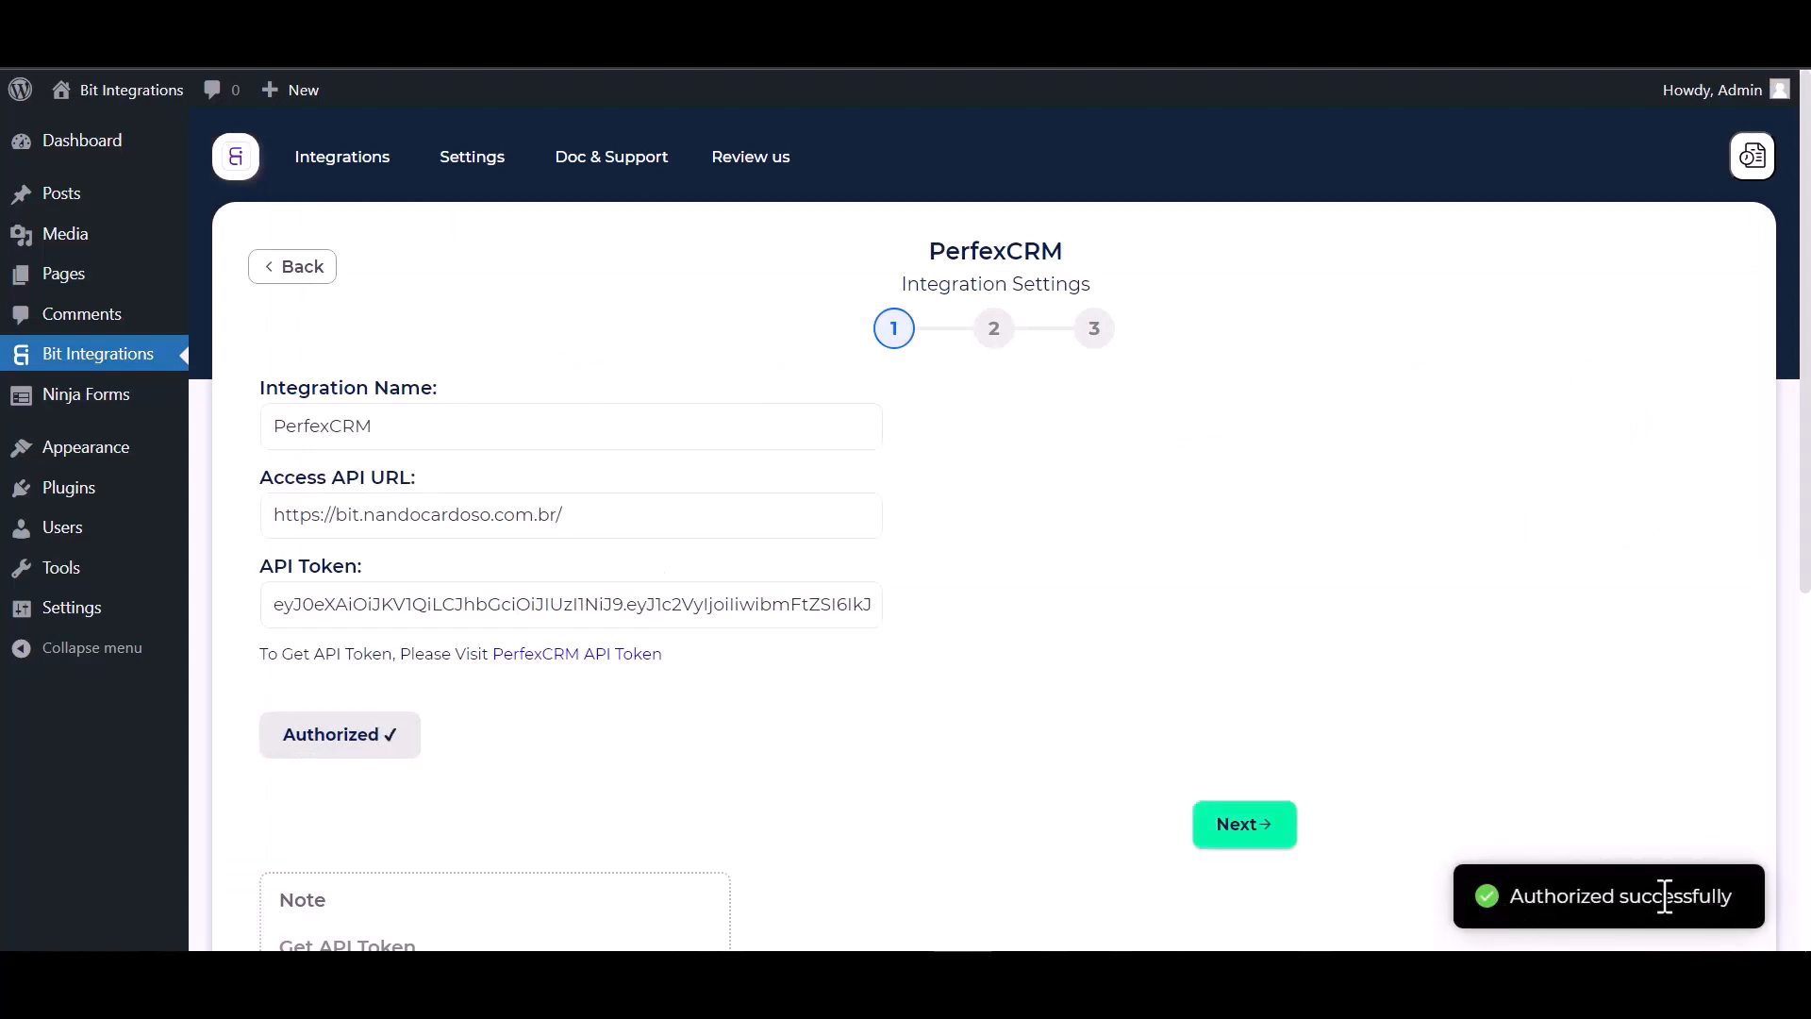
pyautogui.scroll(-1, 1076, 551)
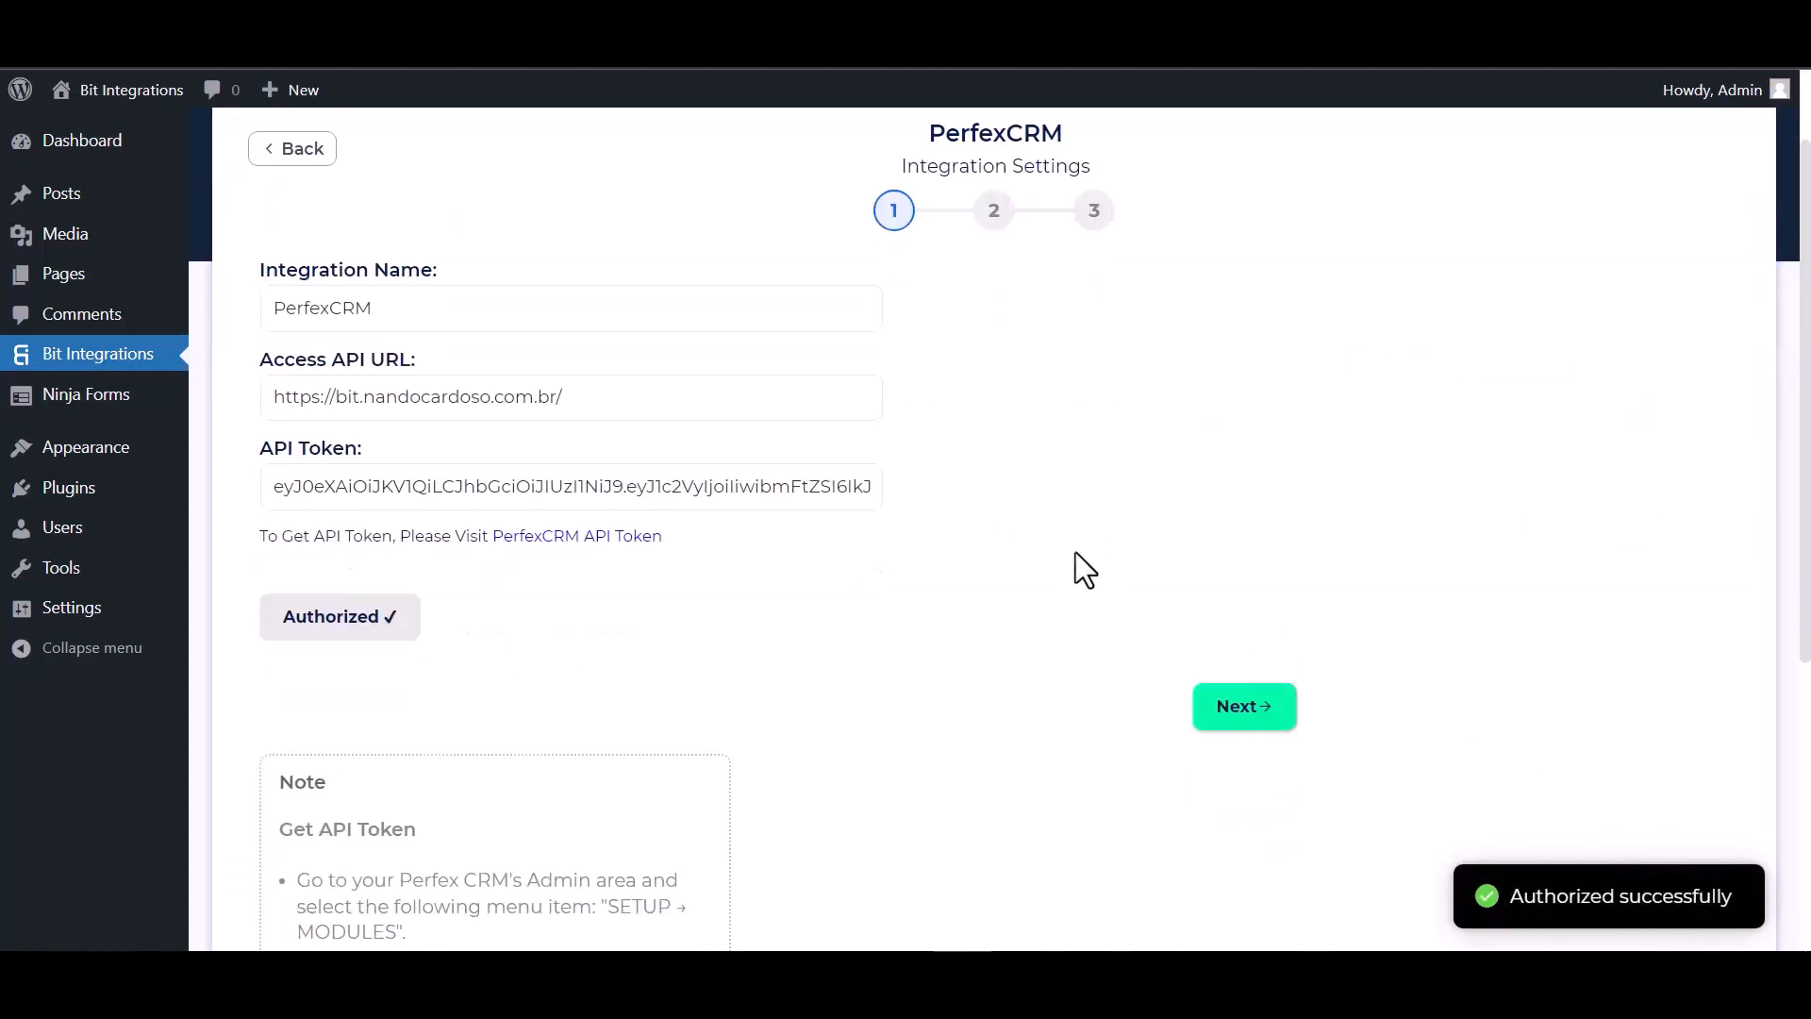
pyautogui.scroll(1, 1008, 579)
# Continue to the integration's action settings and choose Create Contact for the customer Bit Integrations
pyautogui.click(1245, 823)
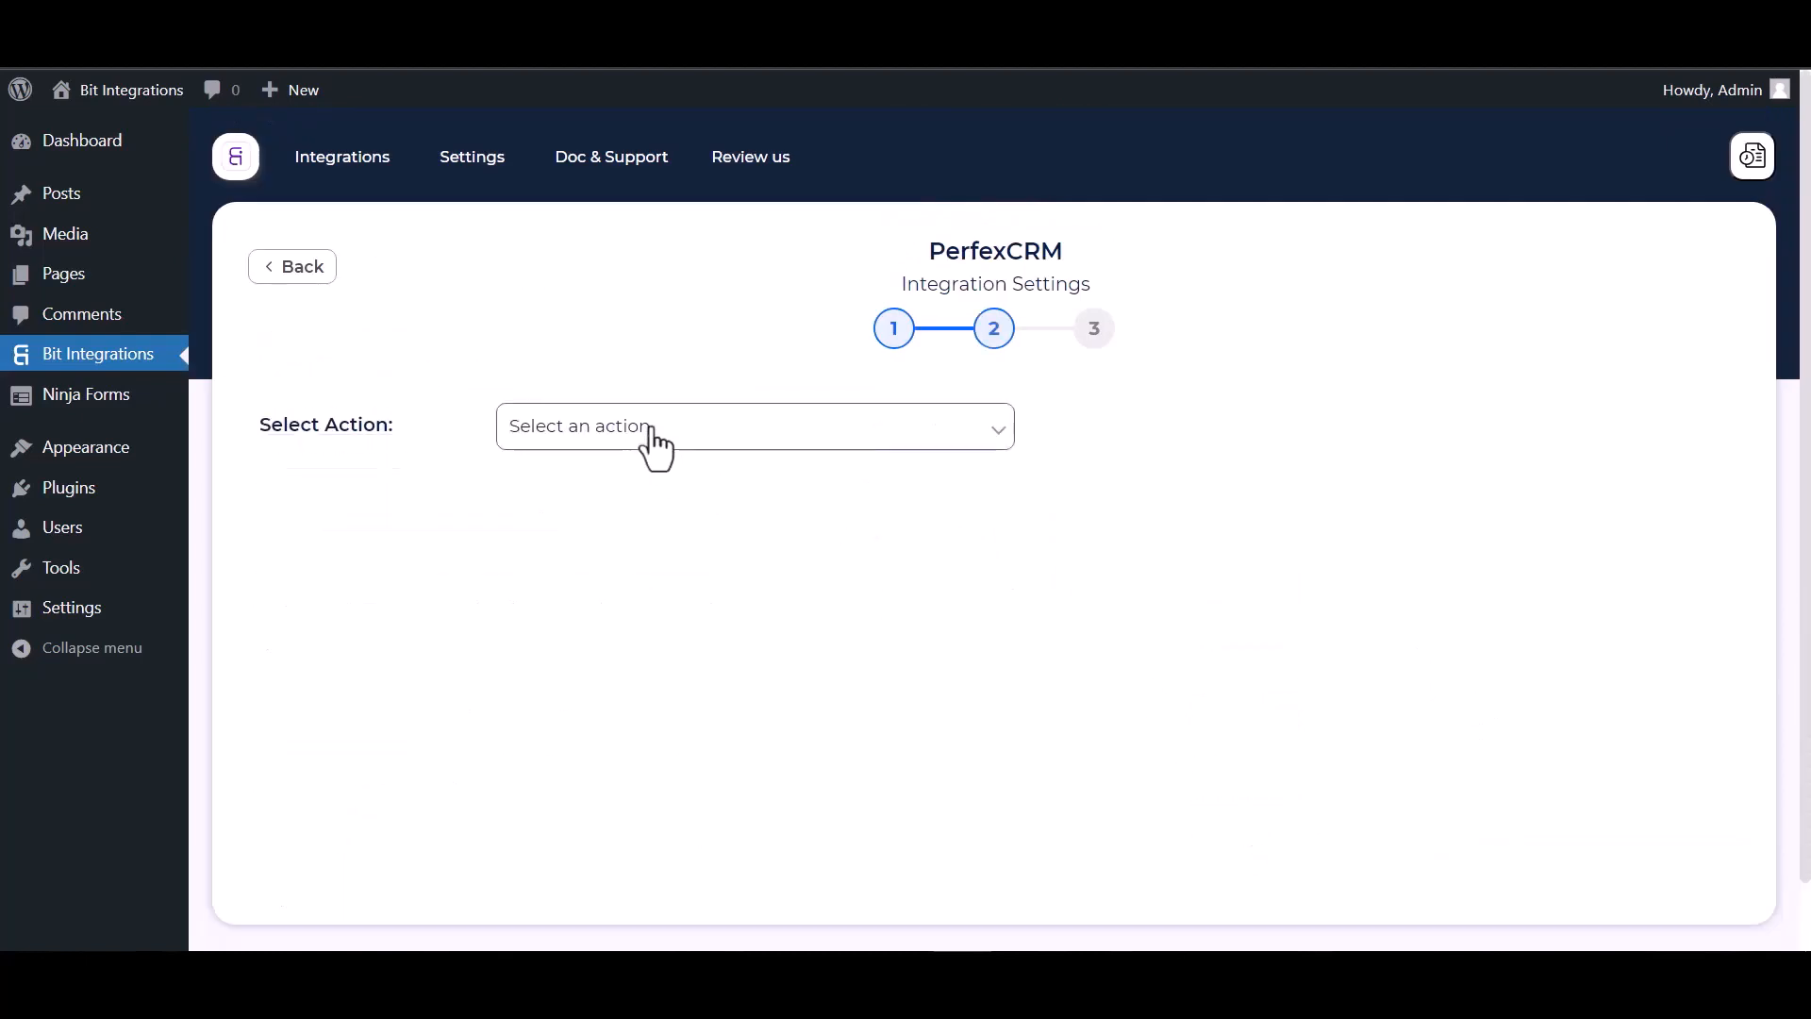
pyautogui.click(714, 436)
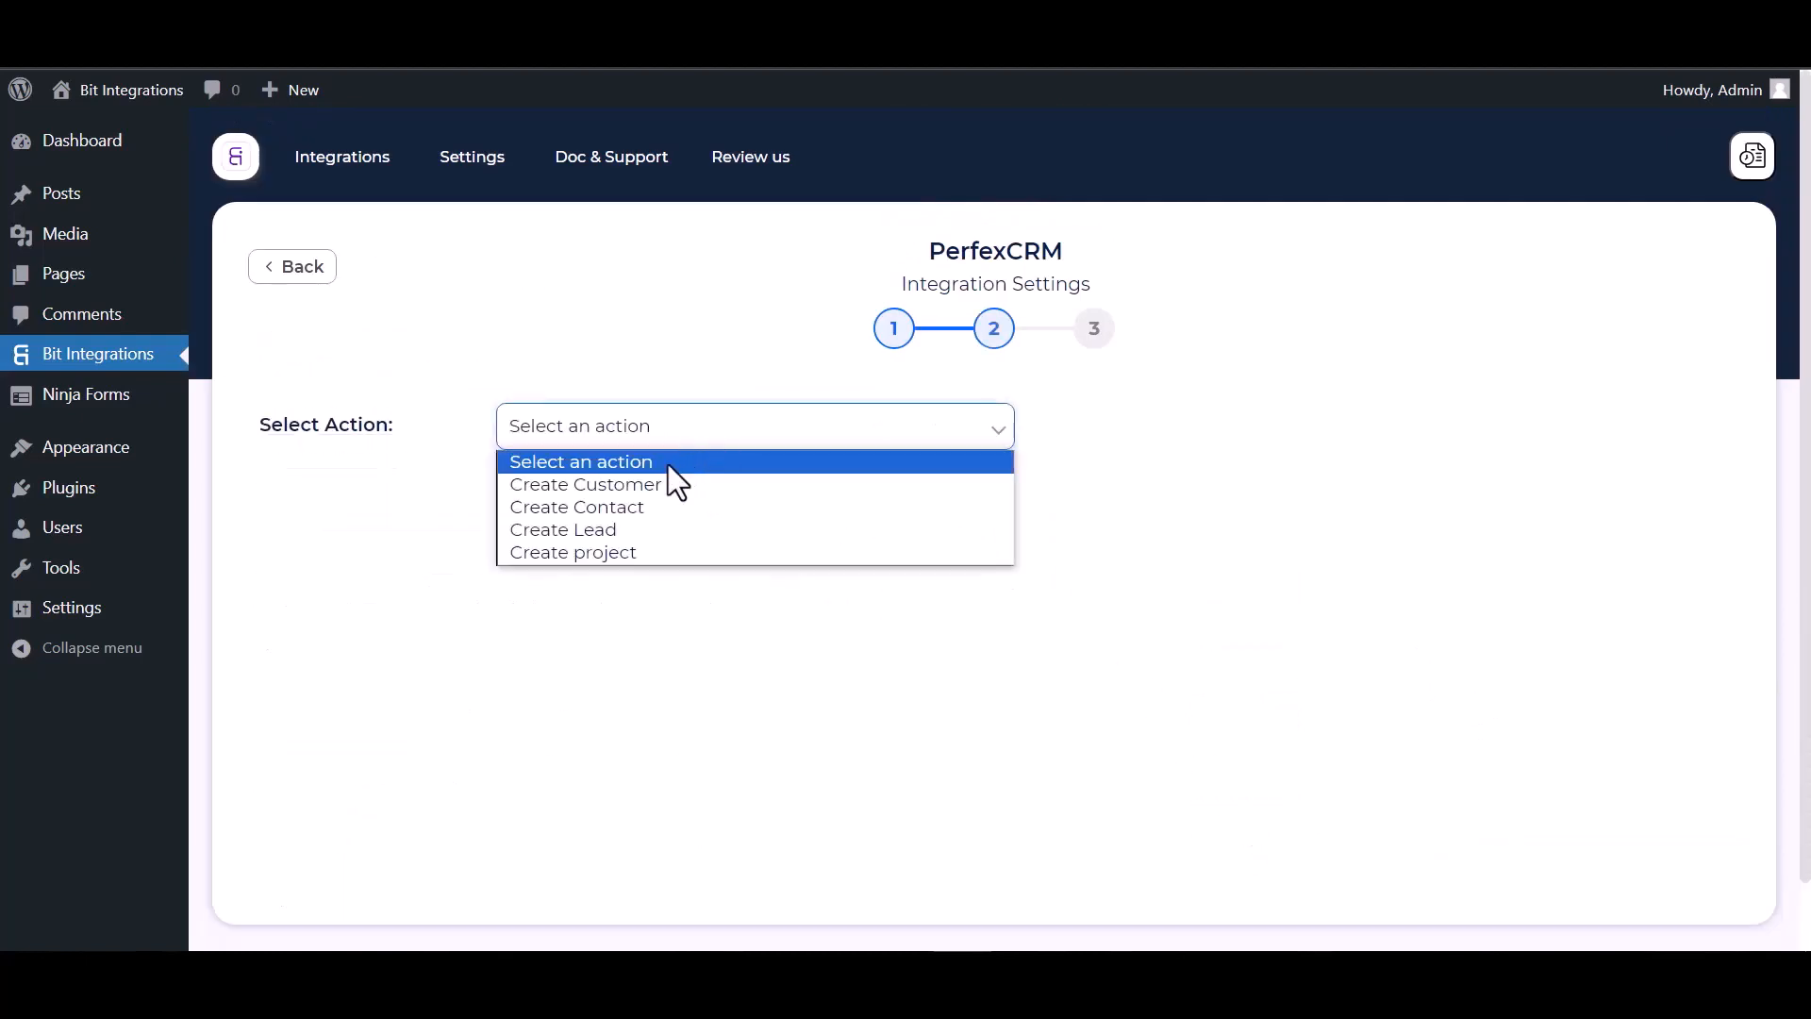
pyautogui.click(621, 515)
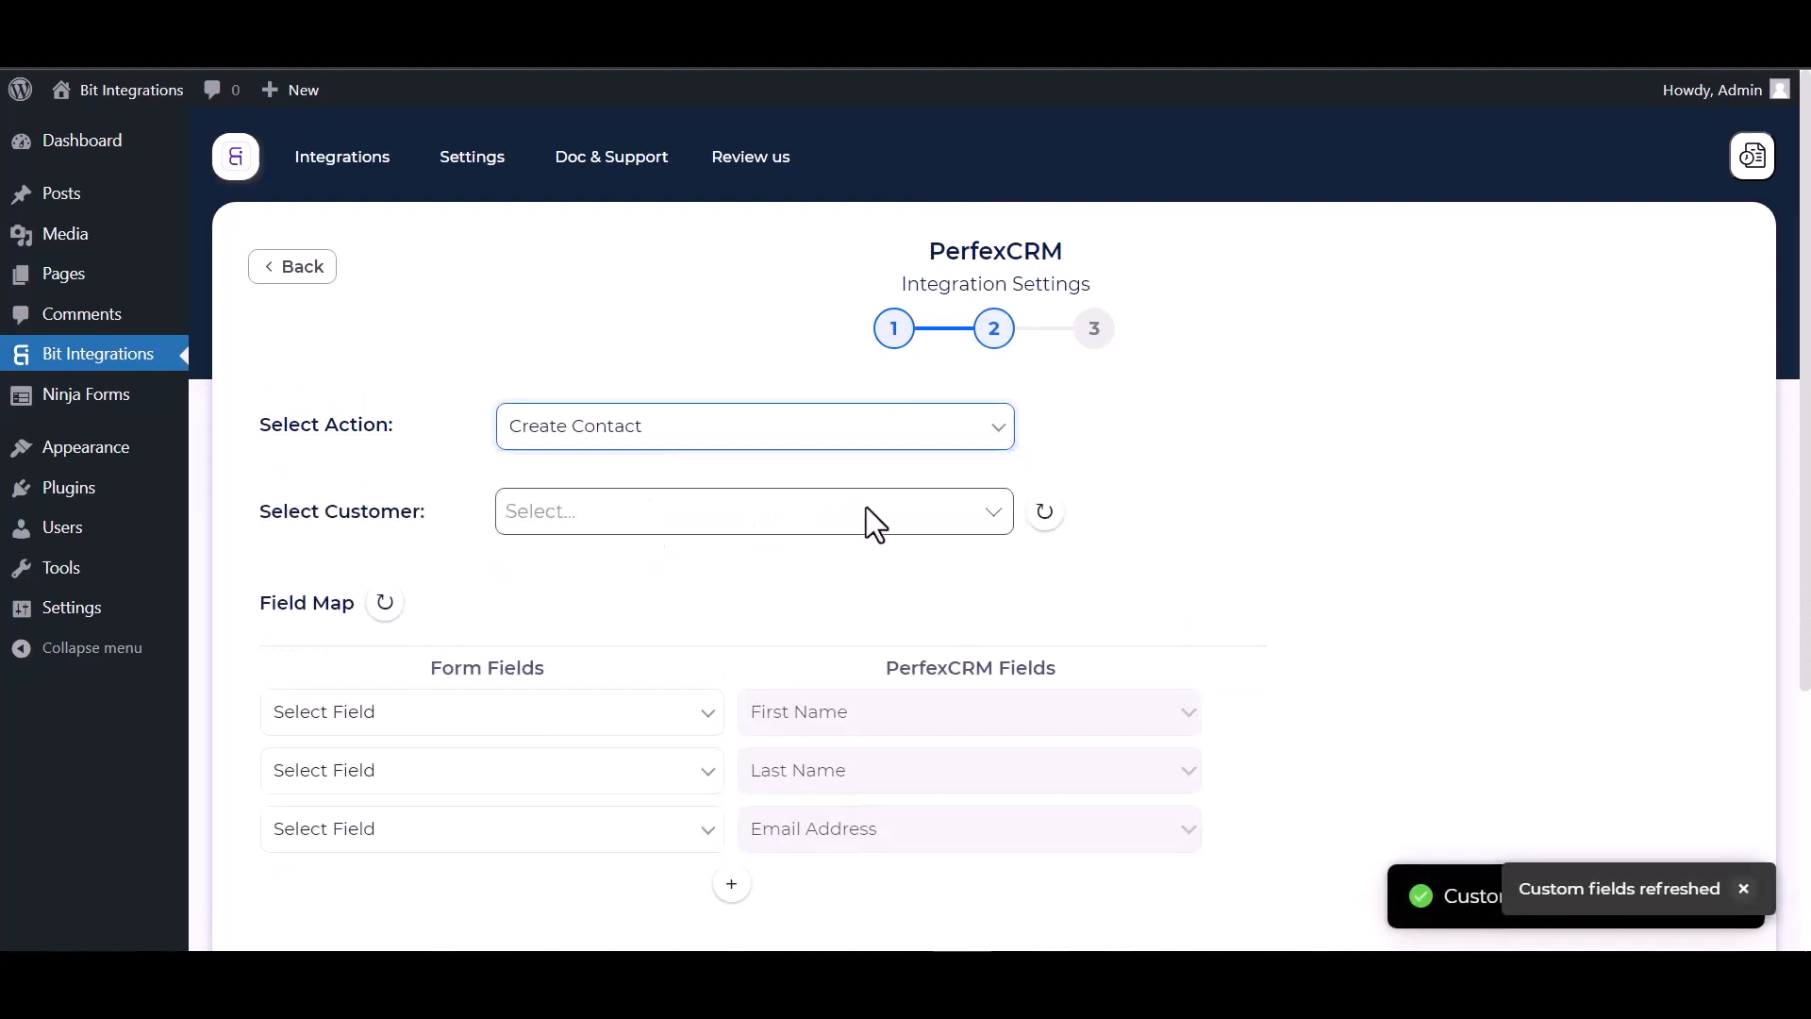
pyautogui.scroll(-1, 866, 507)
pyautogui.click(606, 440)
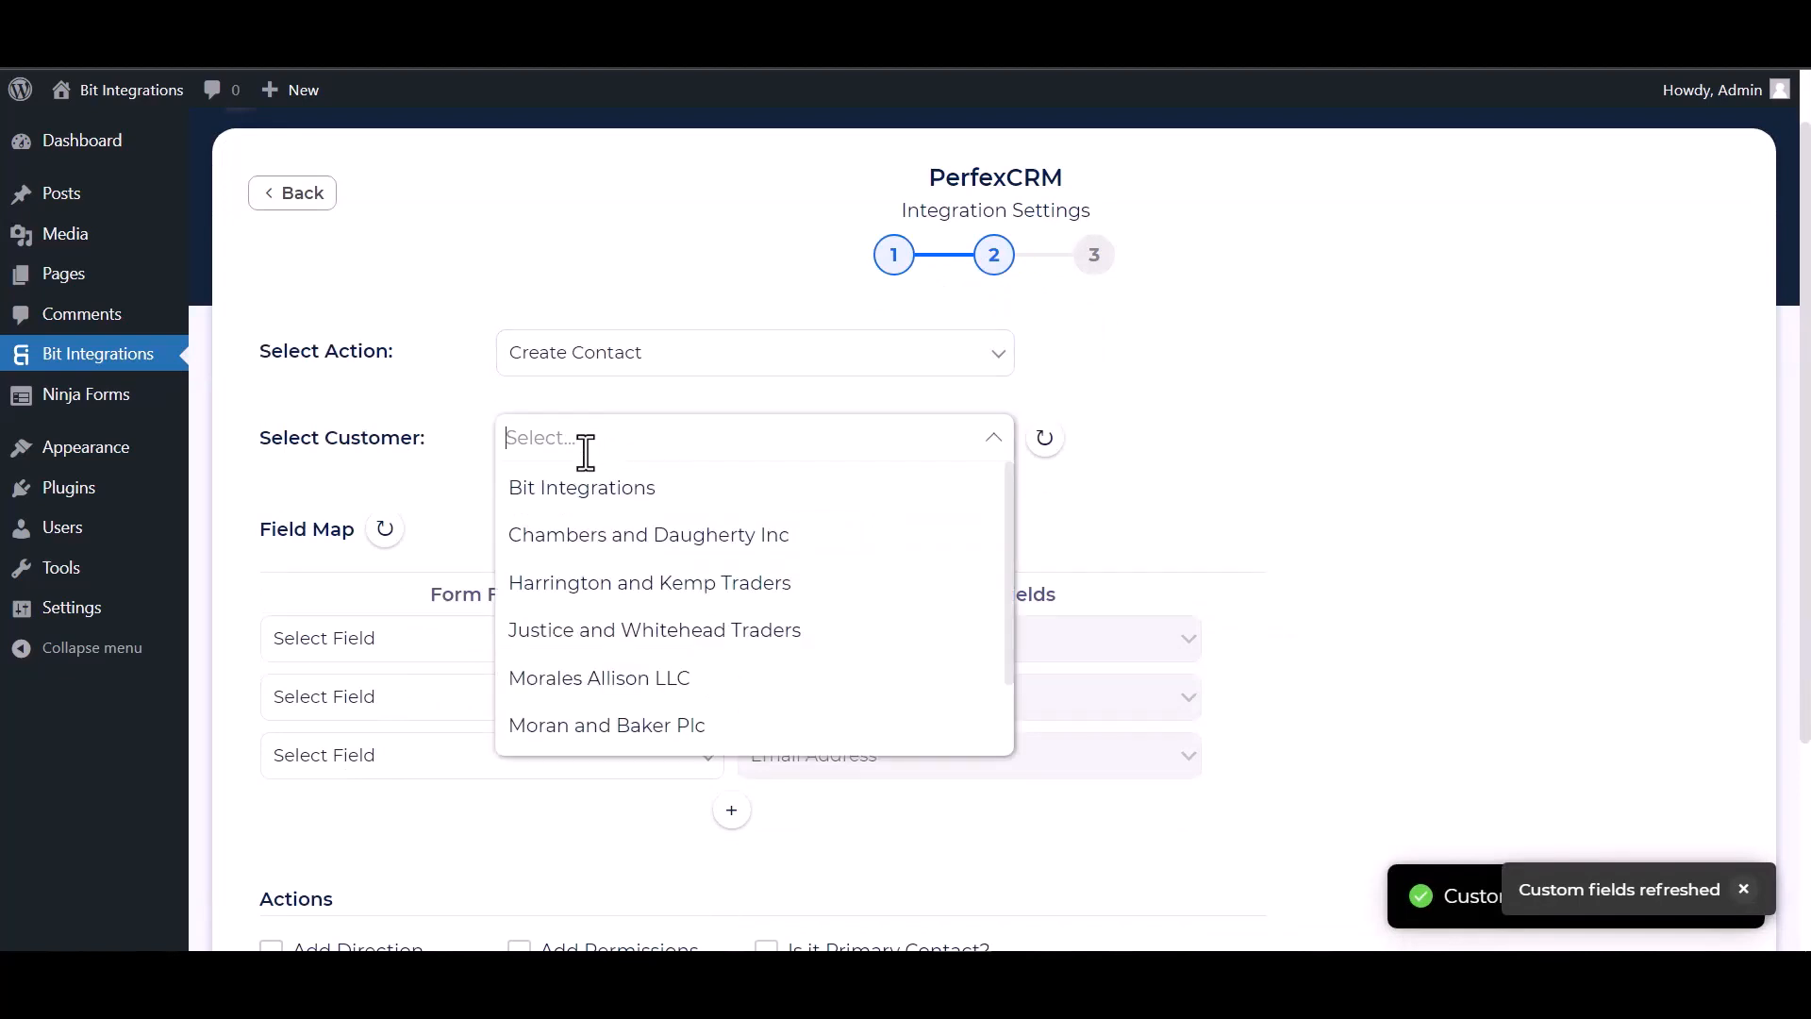
pyautogui.click(584, 504)
# Map the First Name, Last Name and Email form fields to PerfexCRM's First Name, Last Name and Email Address
pyautogui.scroll(-3, 689, 476)
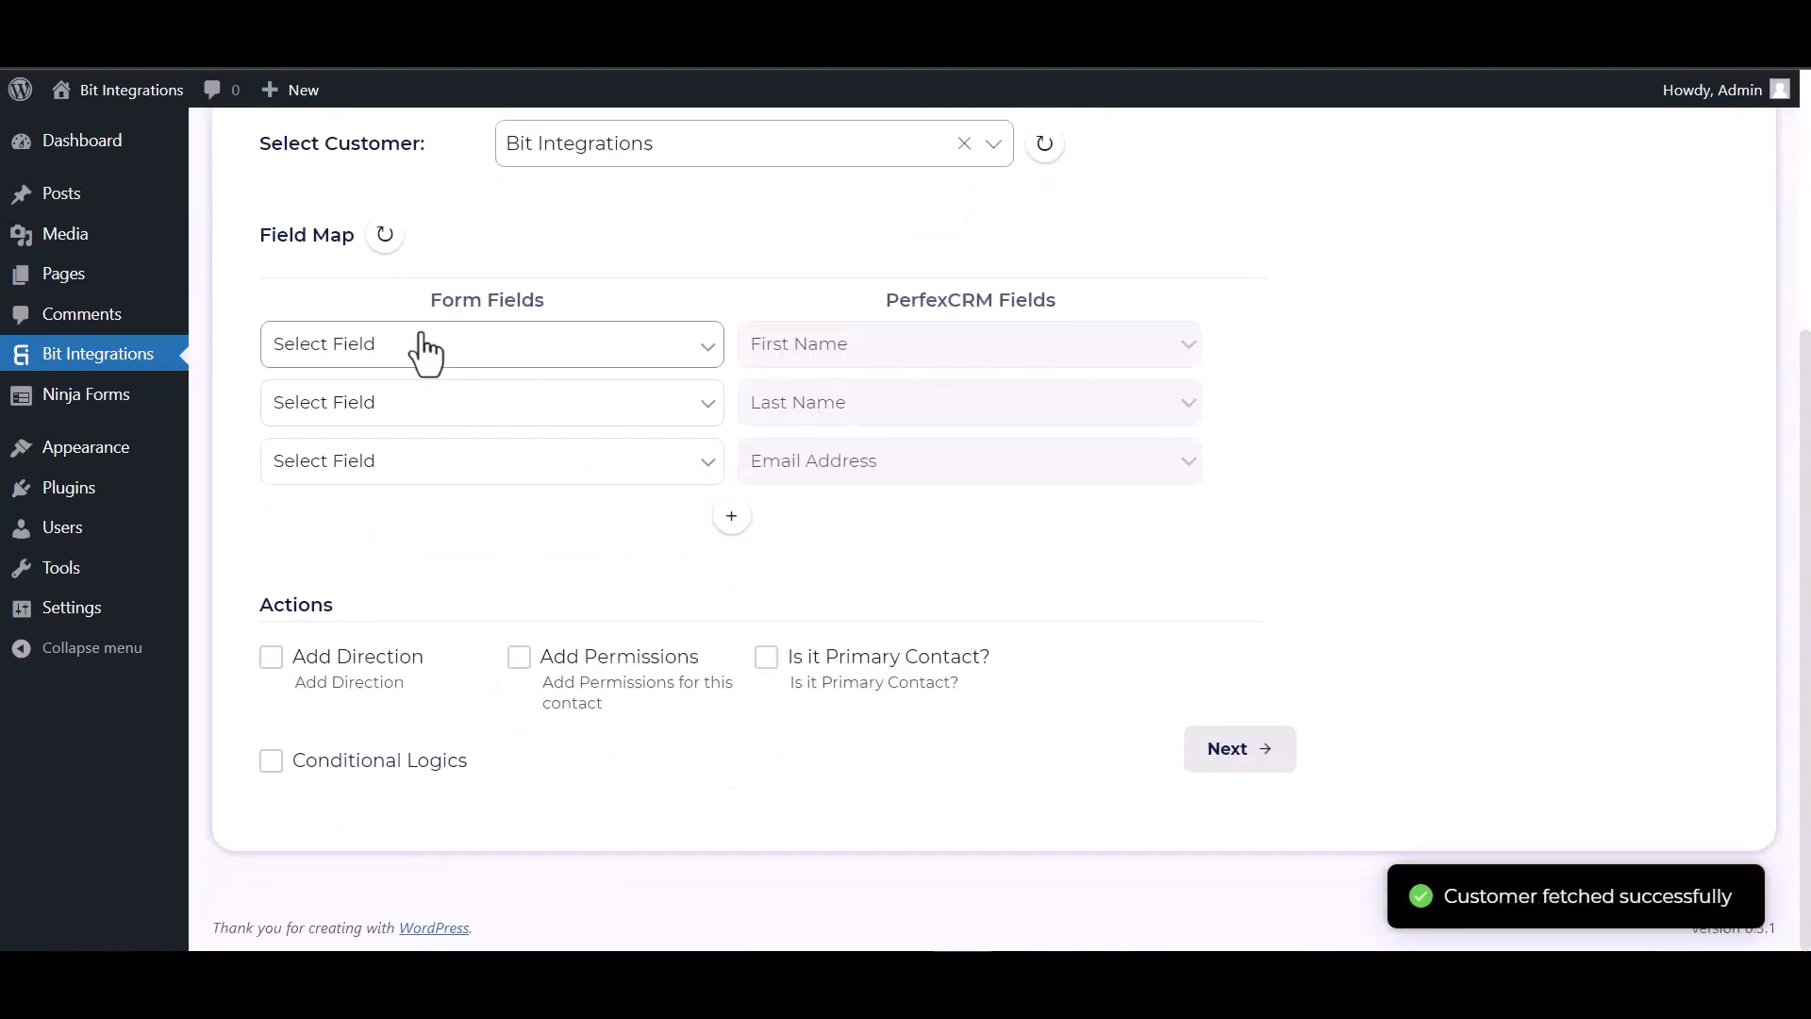
pyautogui.click(514, 364)
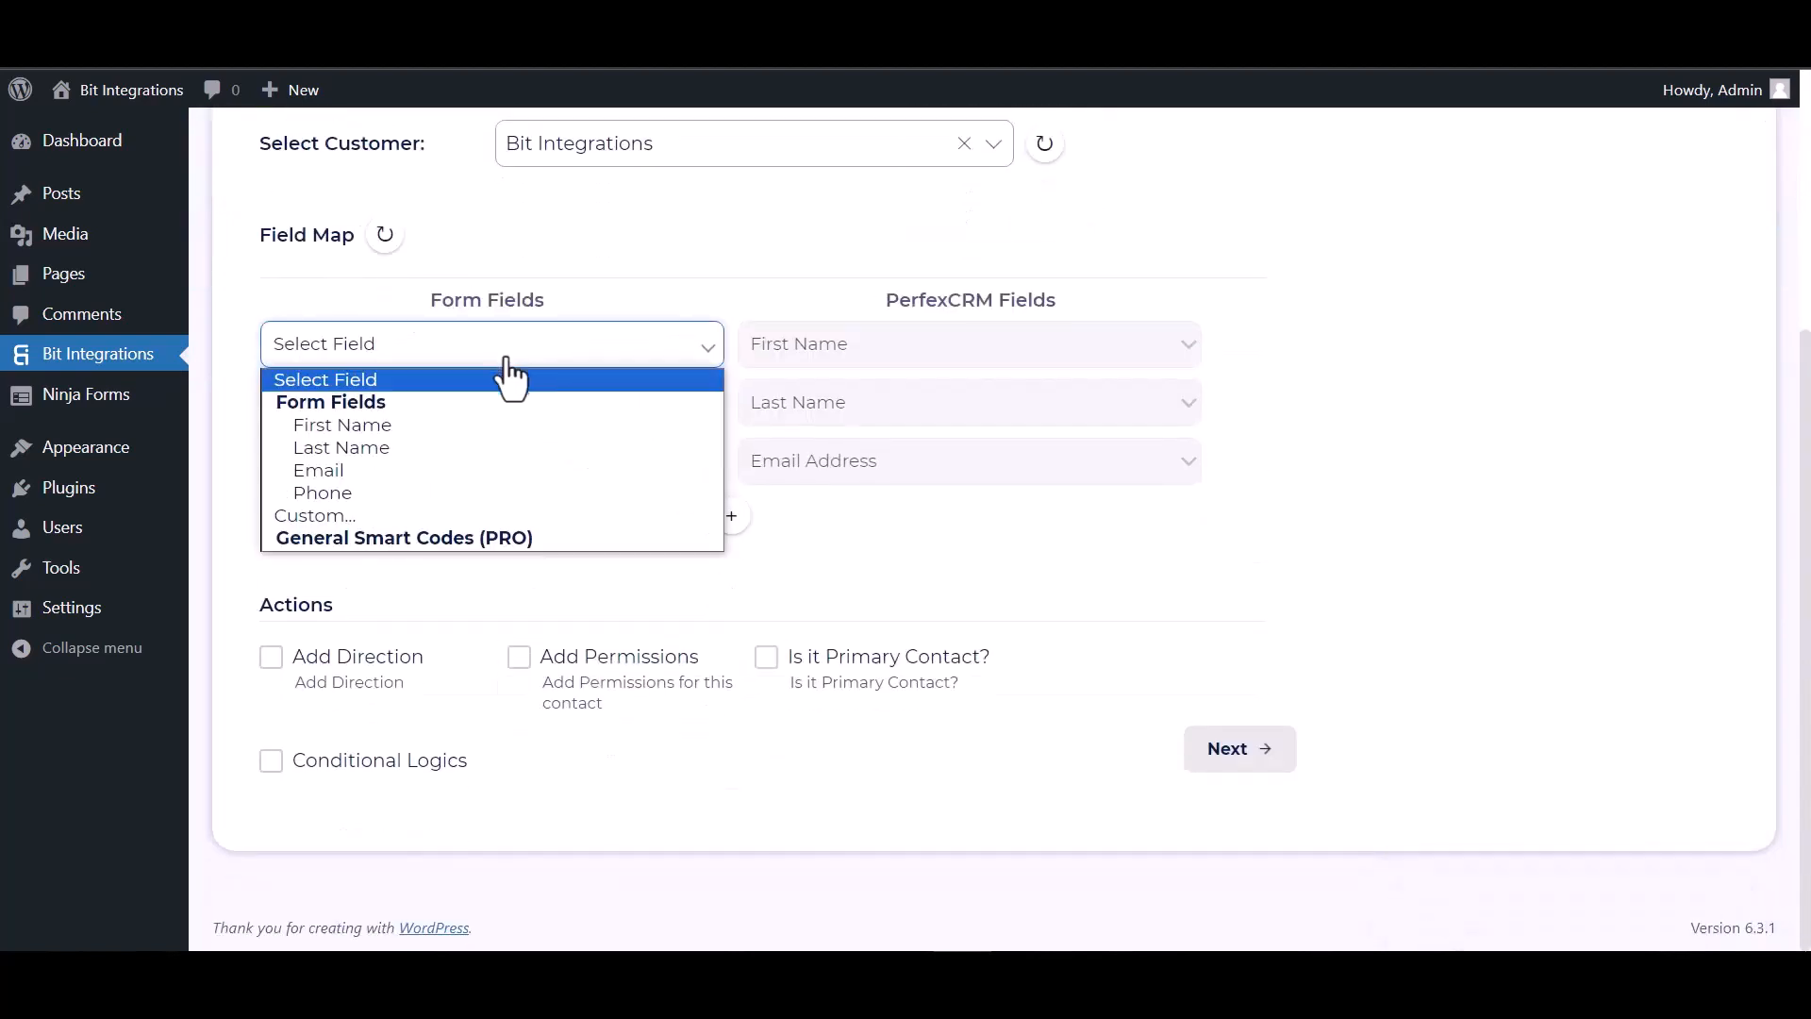
pyautogui.click(407, 424)
pyautogui.click(515, 424)
pyautogui.click(391, 506)
pyautogui.click(408, 468)
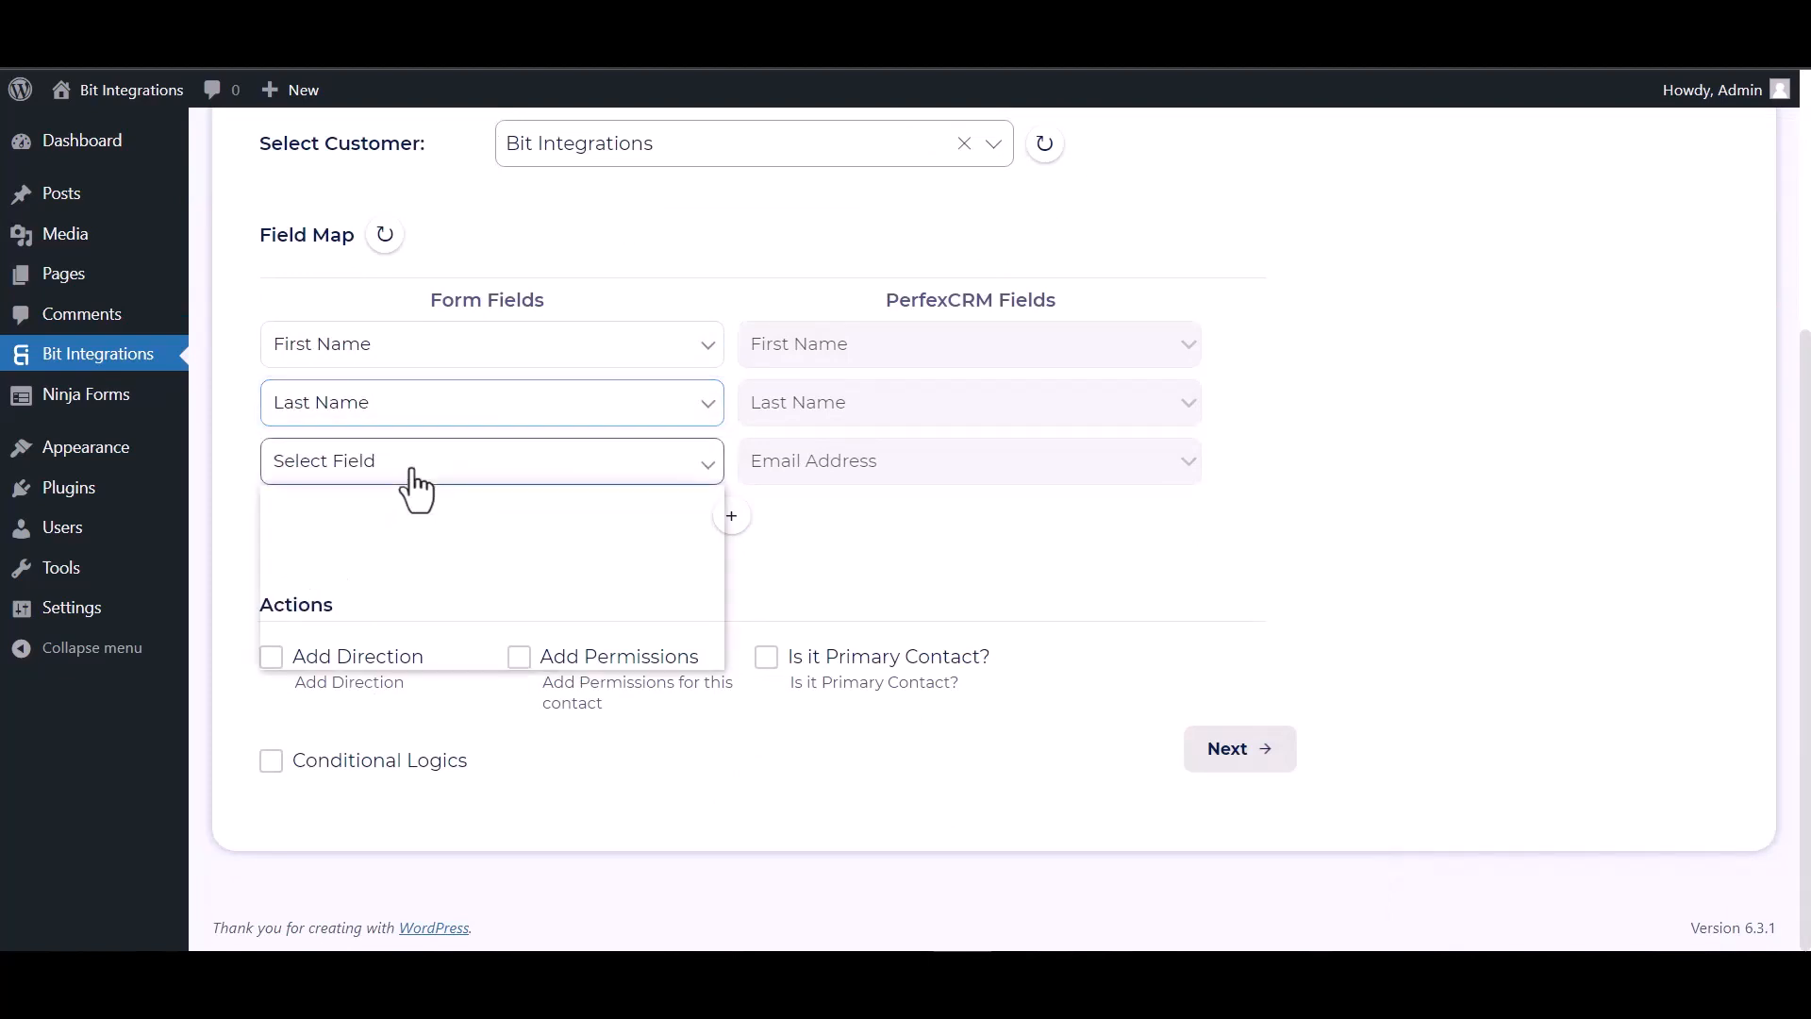
pyautogui.click(432, 588)
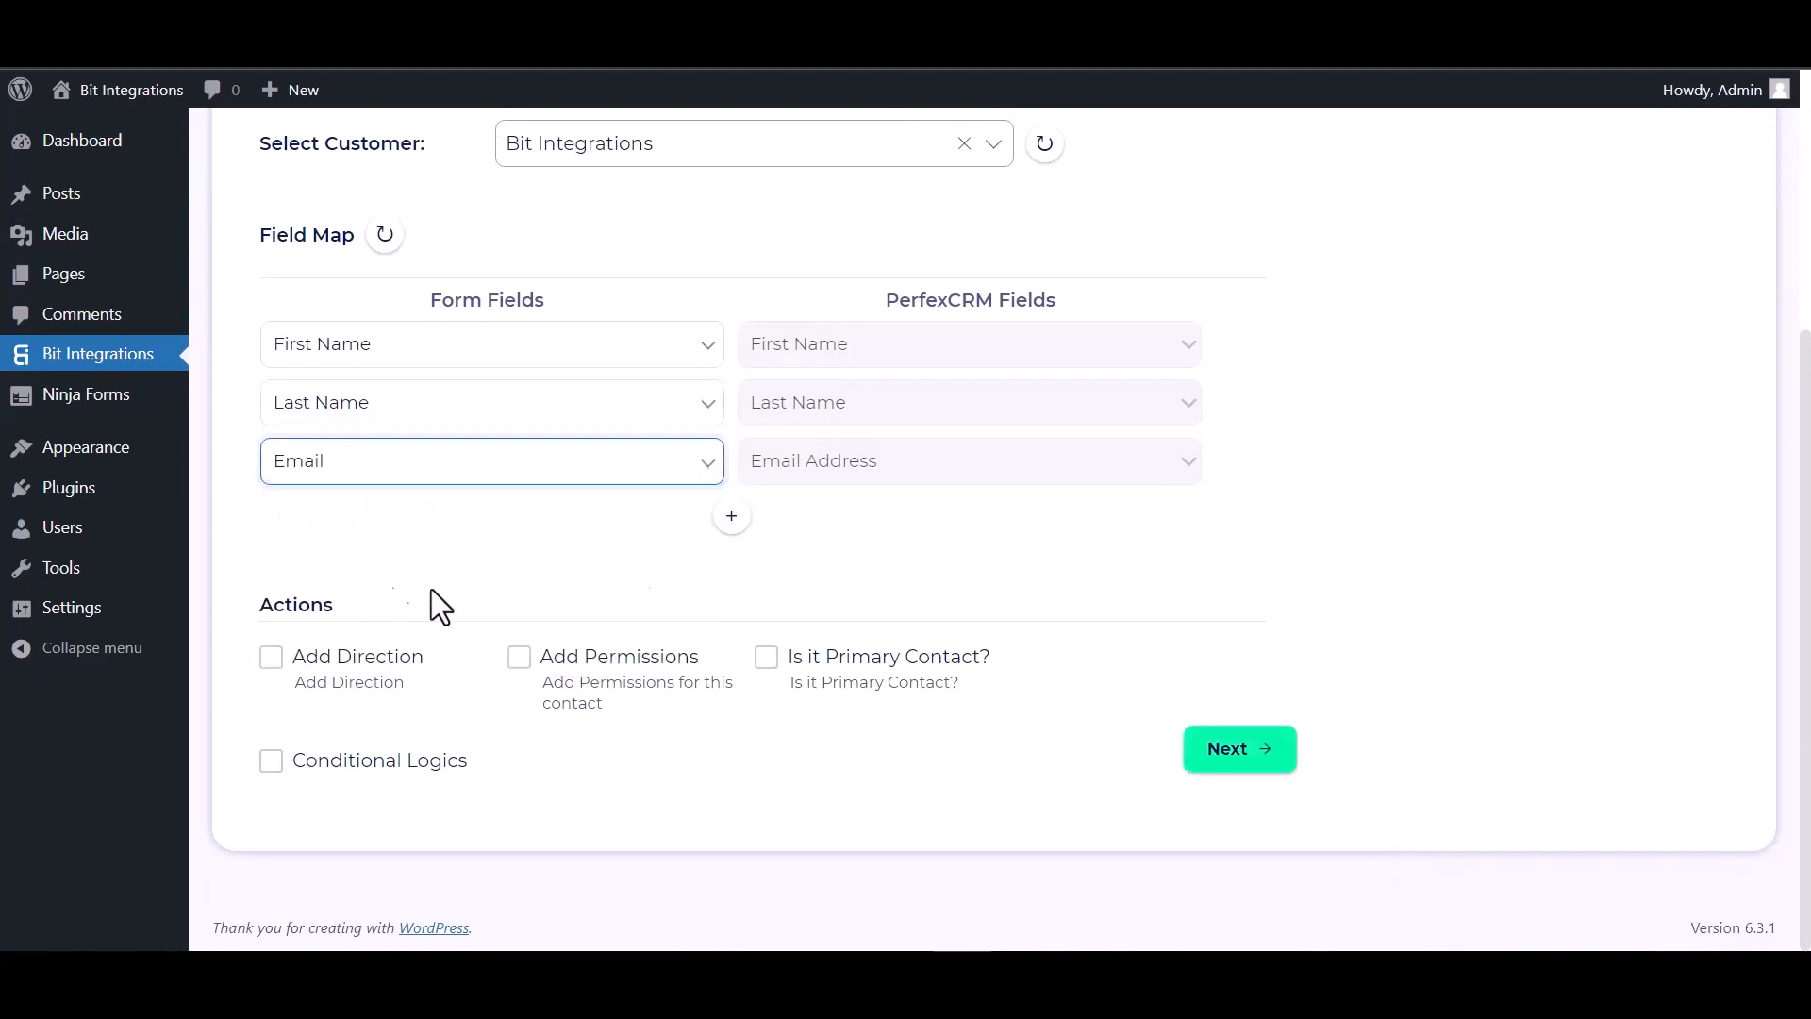
# Add a field mapping from the Phone form field to PerfexCRM's Phone Number
pyautogui.click(732, 517)
pyautogui.click(783, 523)
pyautogui.click(787, 598)
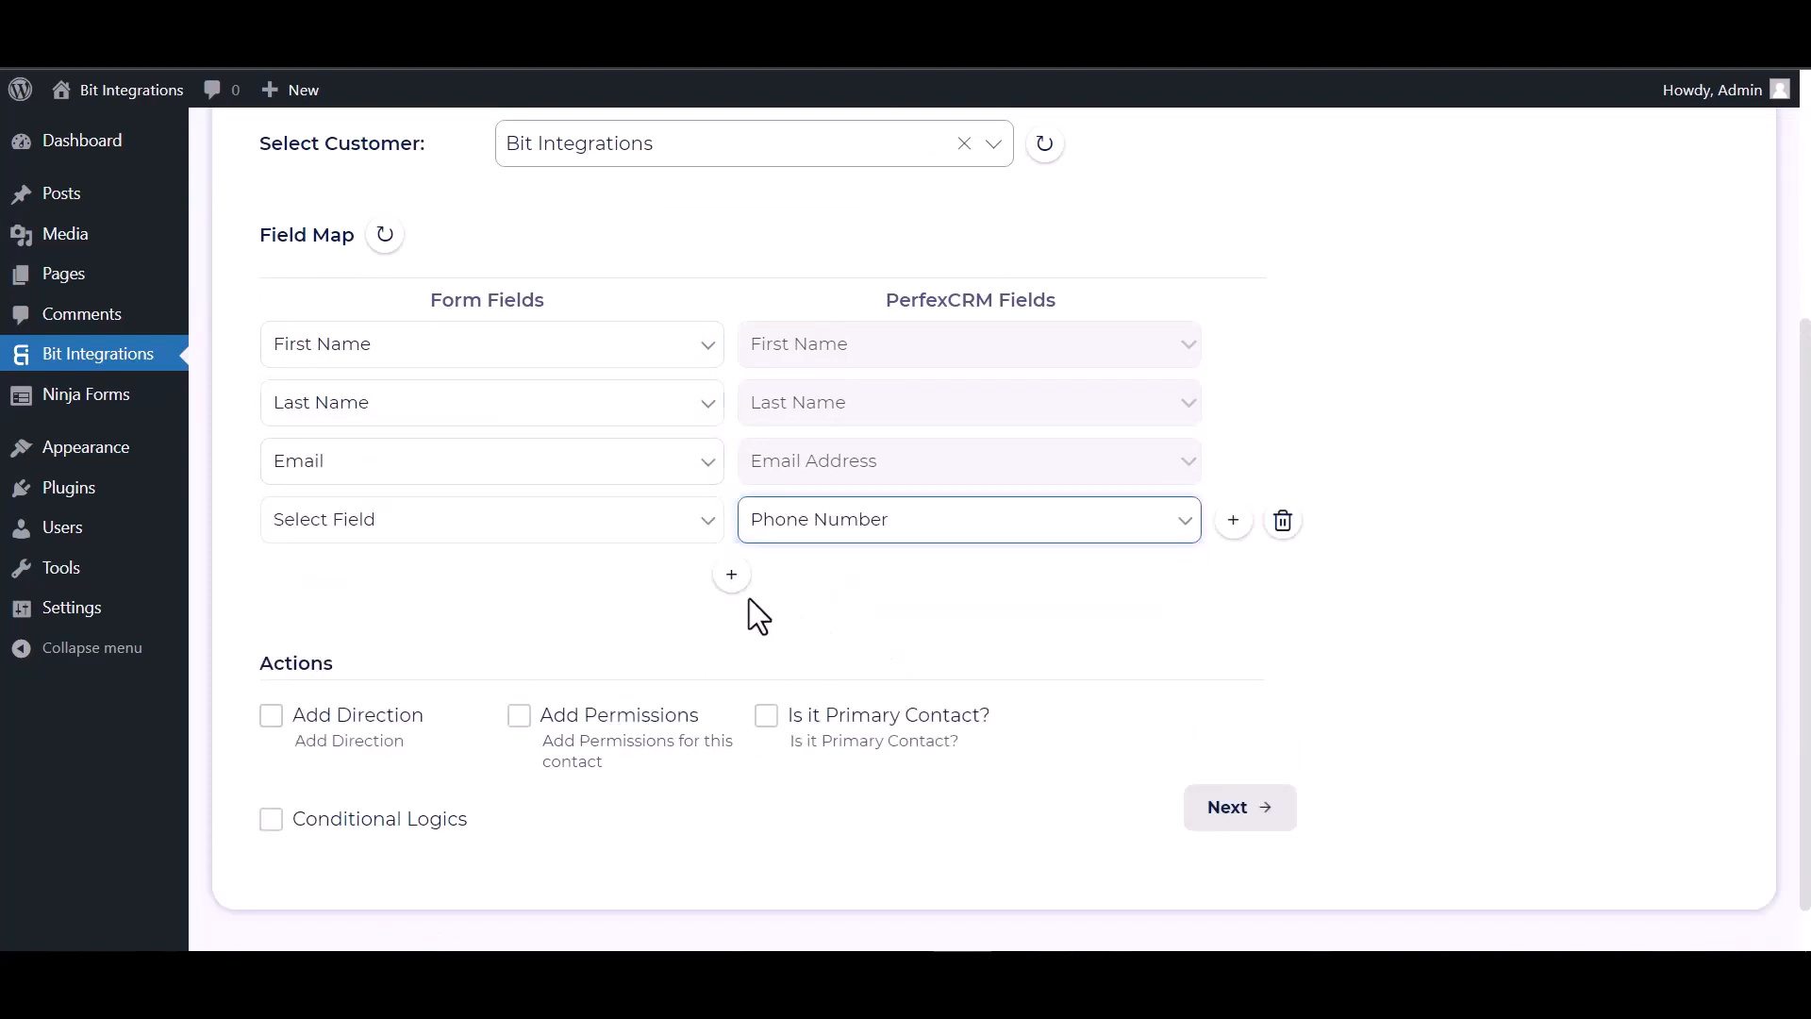
pyautogui.click(586, 532)
pyautogui.click(363, 670)
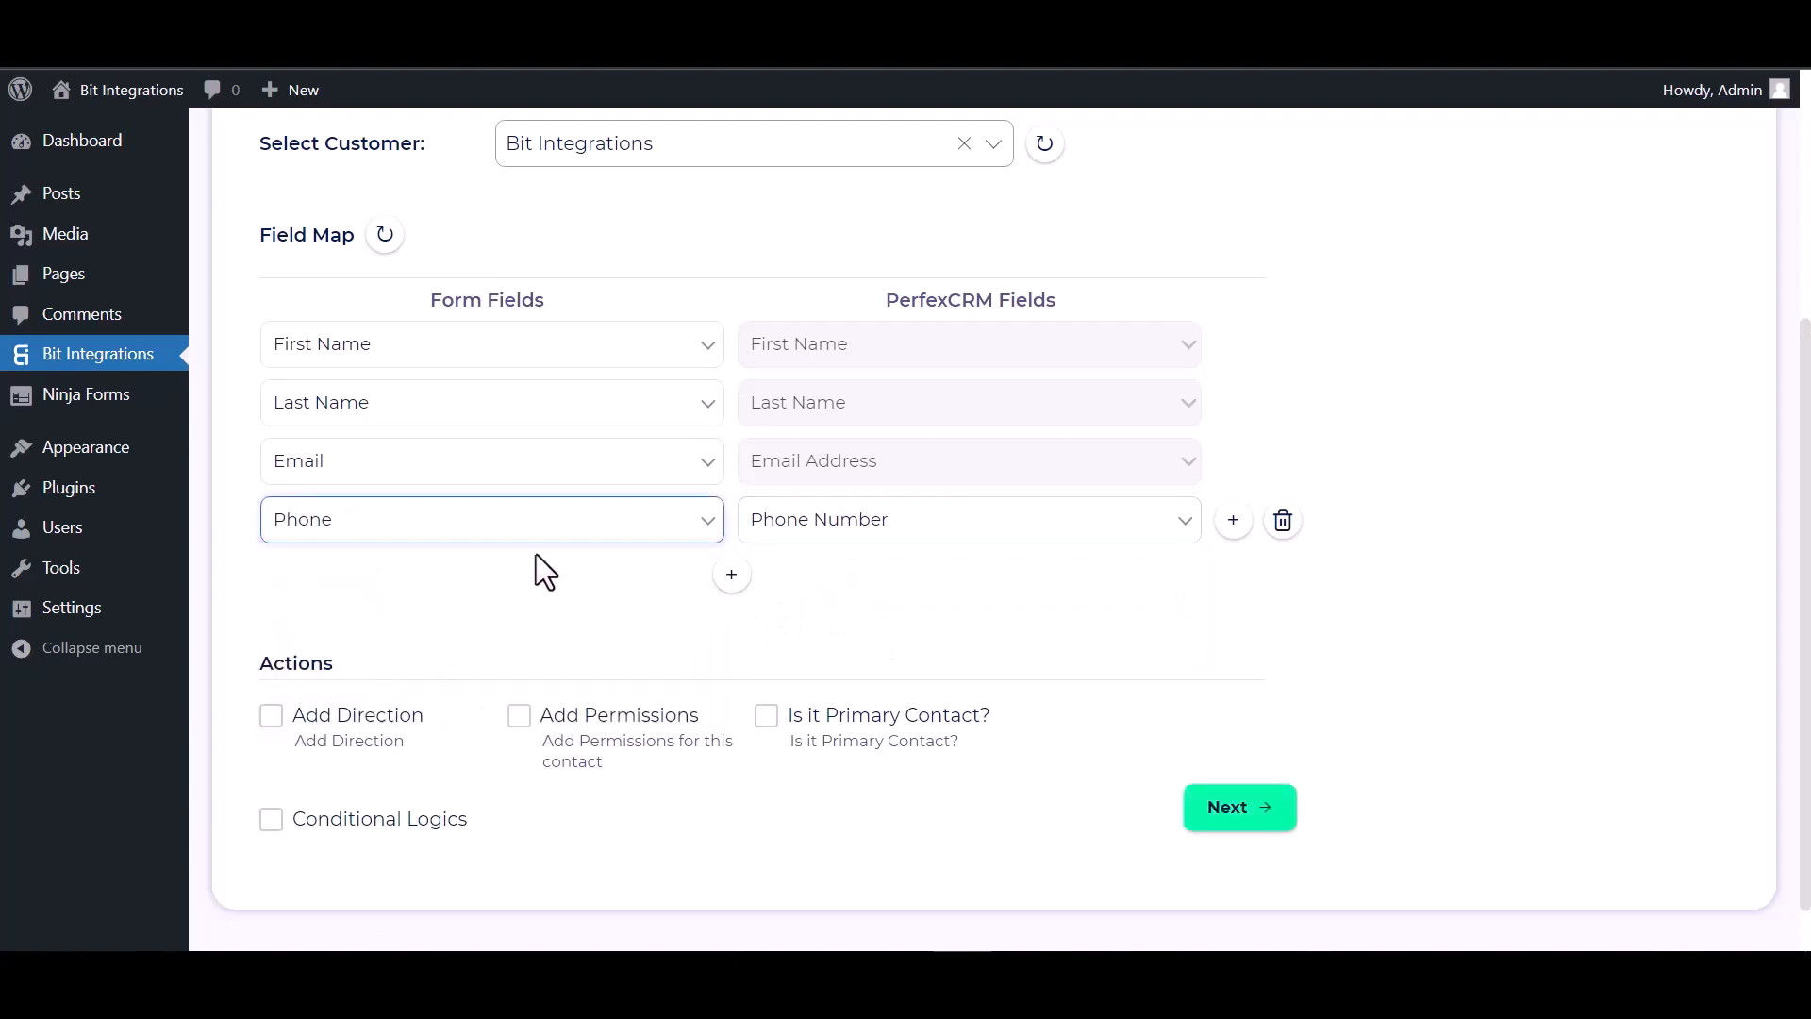
pyautogui.scroll(-1, 700, 509)
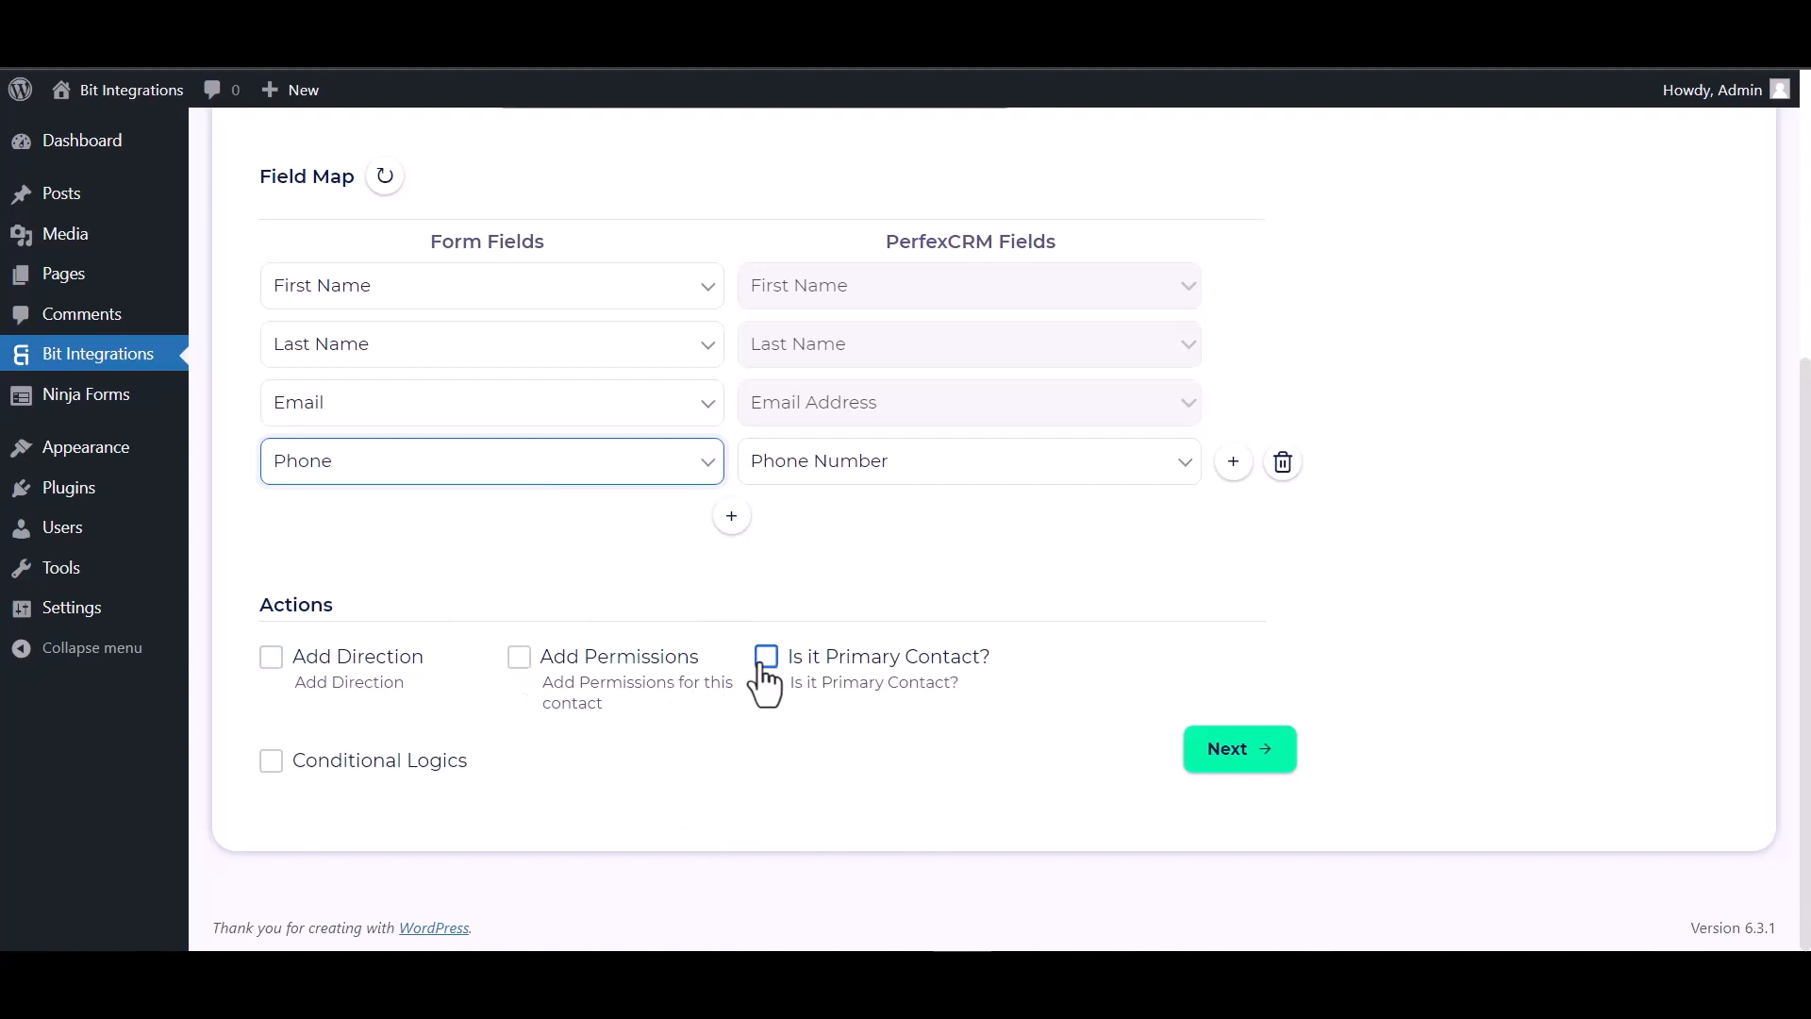
pyautogui.click(271, 760)
pyautogui.scroll(-2, 619, 649)
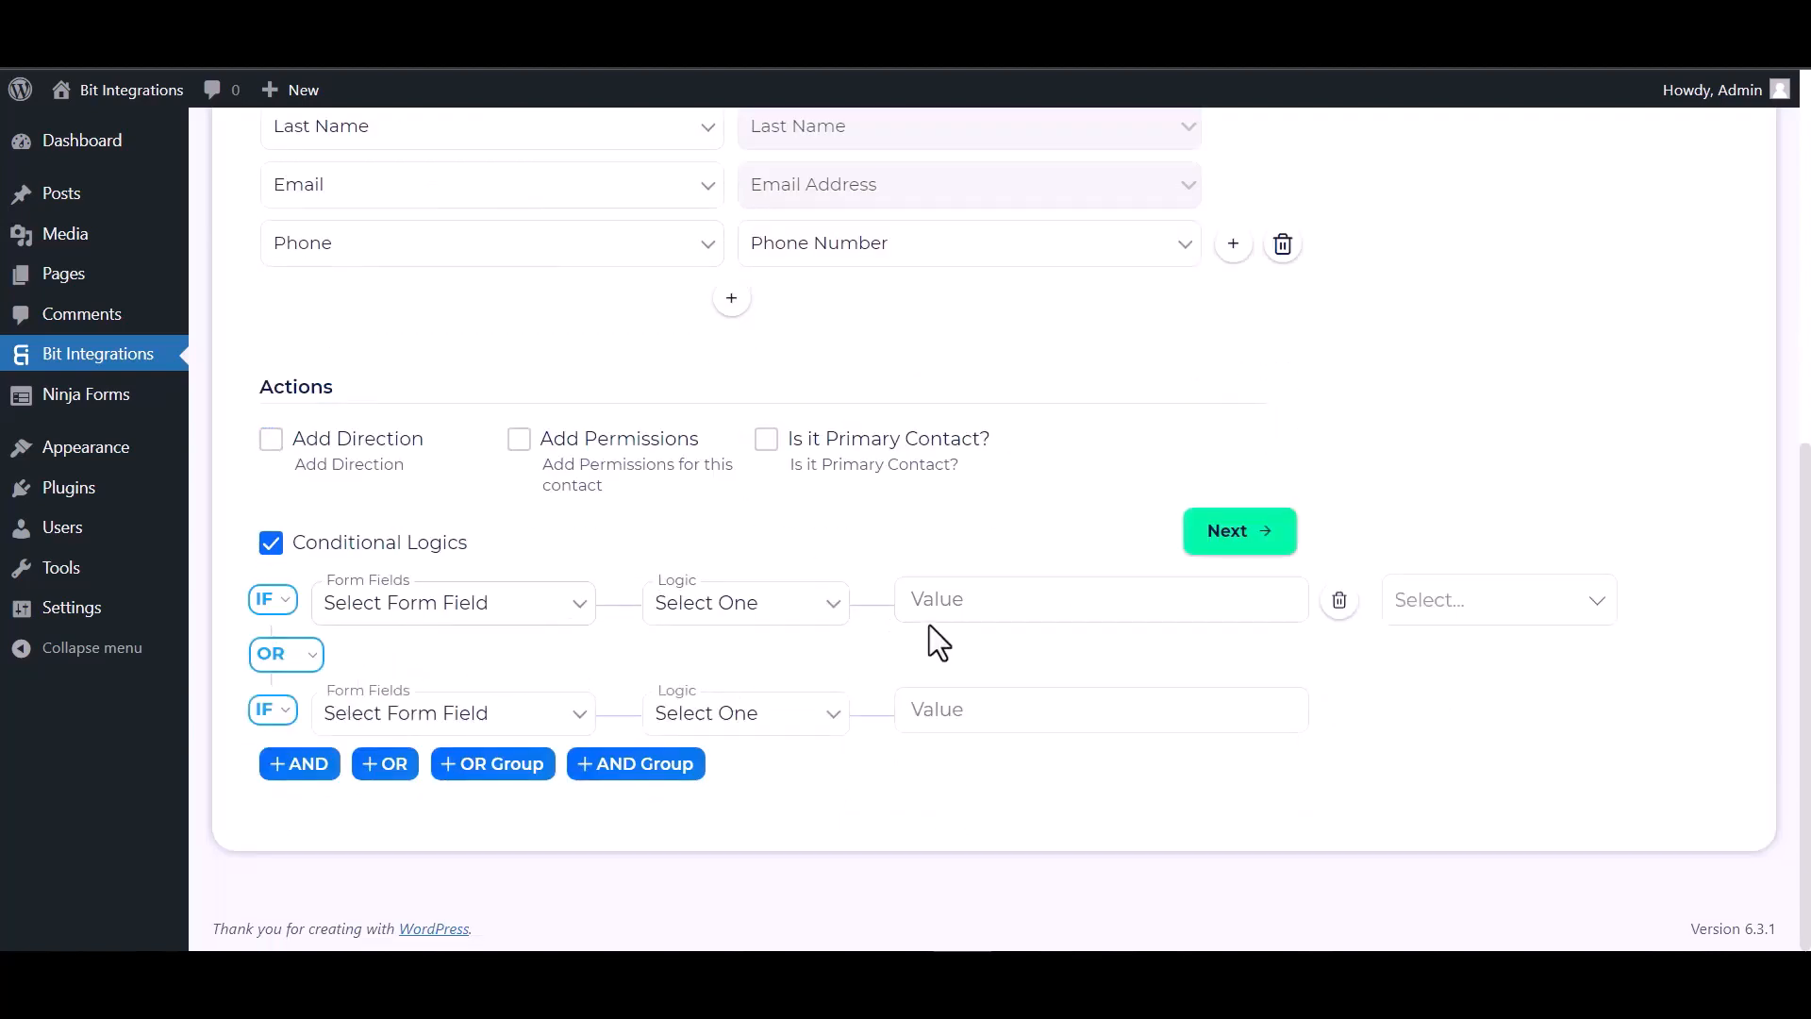
pyautogui.click(274, 547)
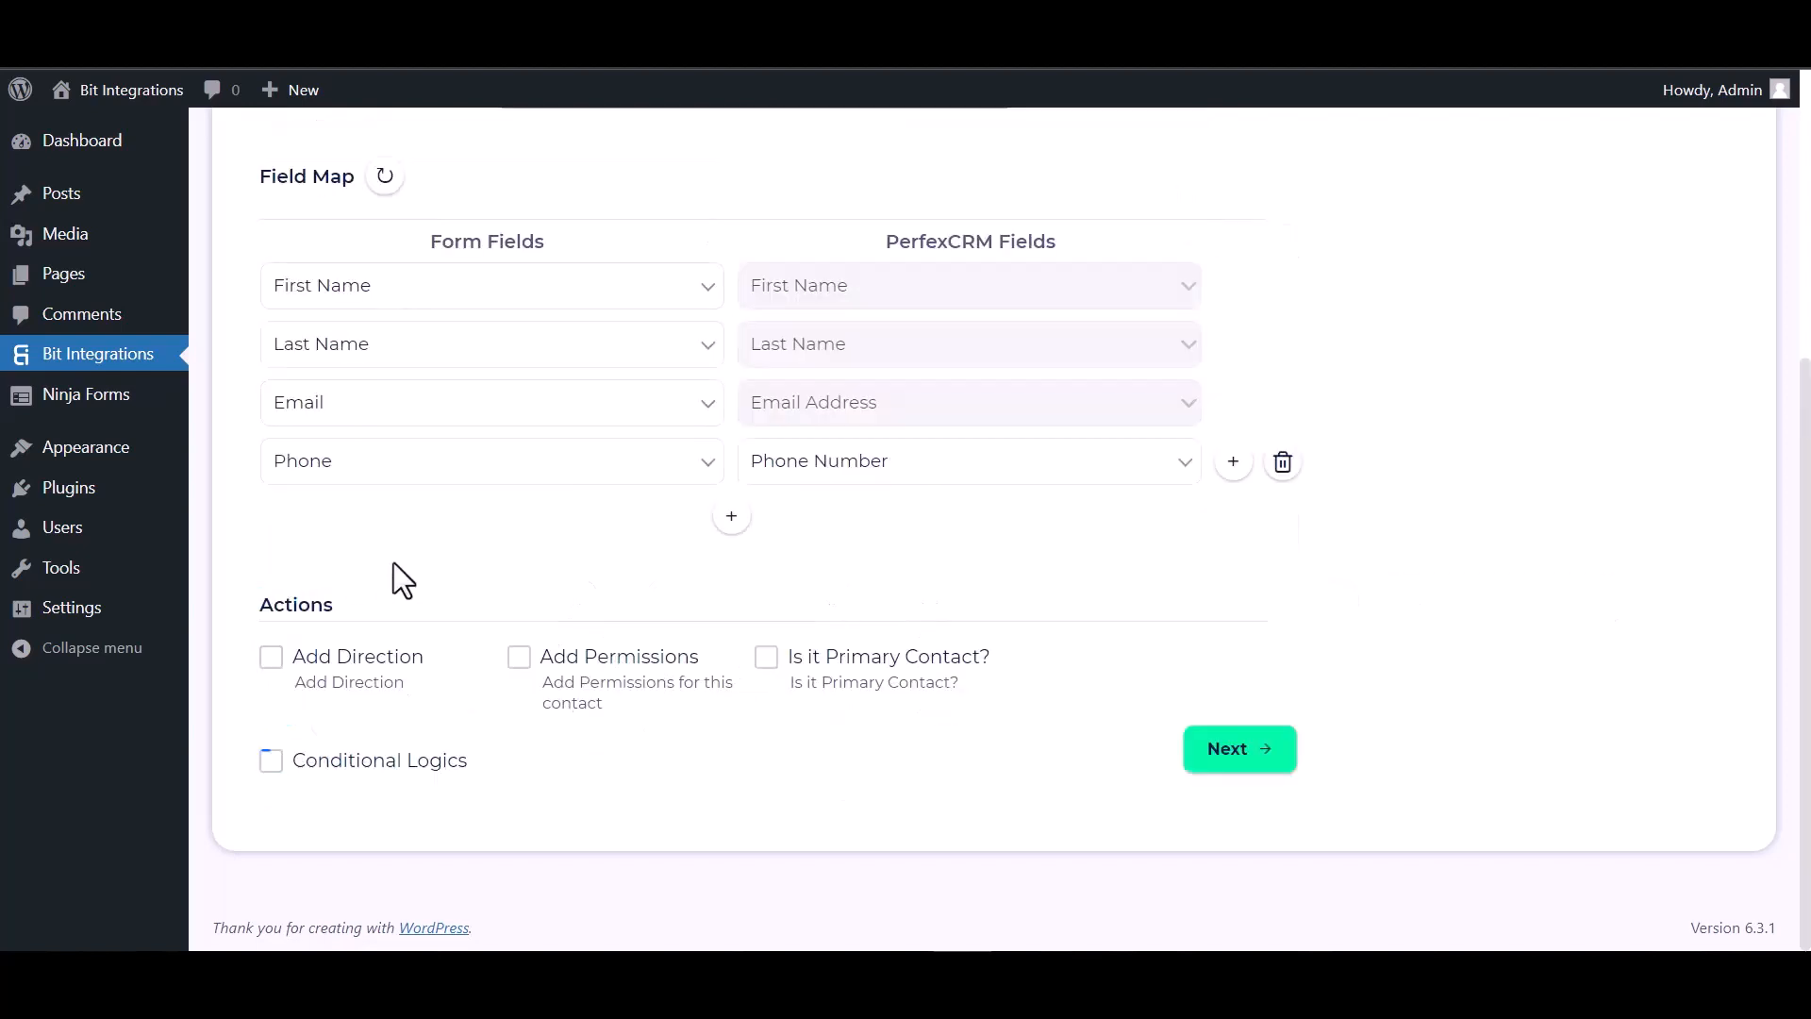
# Proceed to the final integration stage, then finish and save the PerfexCRM integration
pyautogui.click(1251, 755)
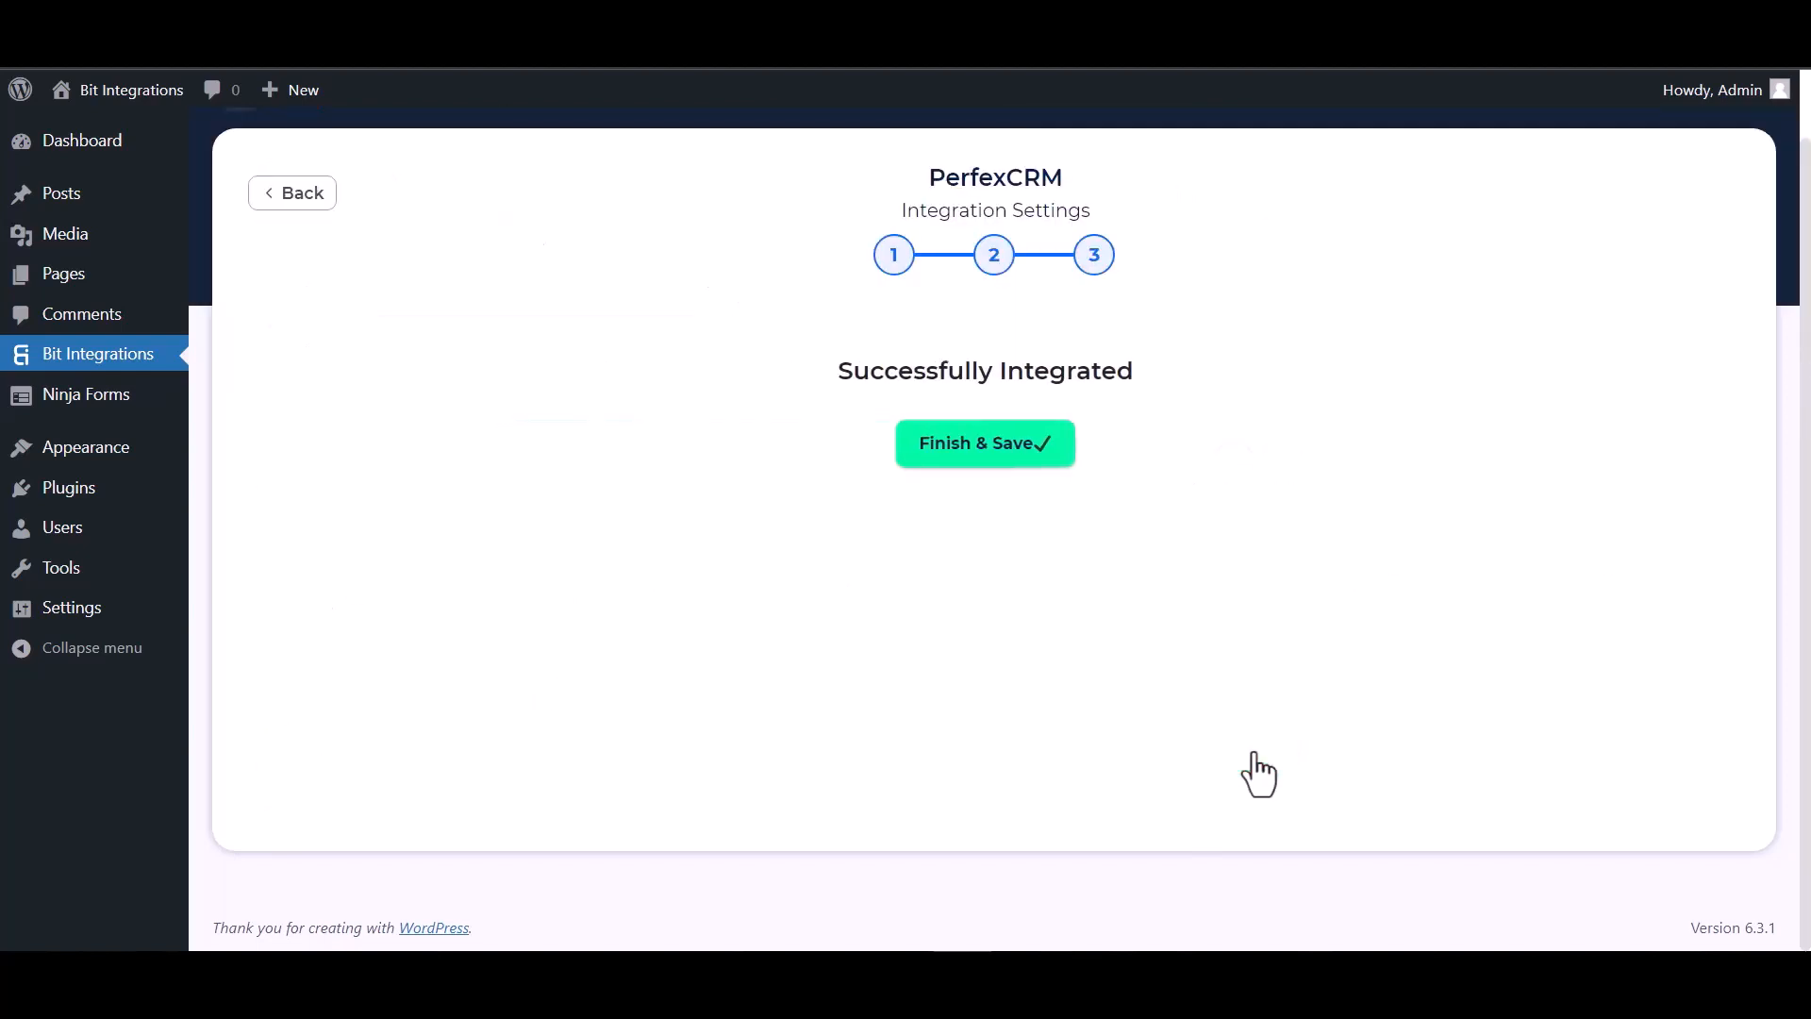
pyautogui.click(989, 454)
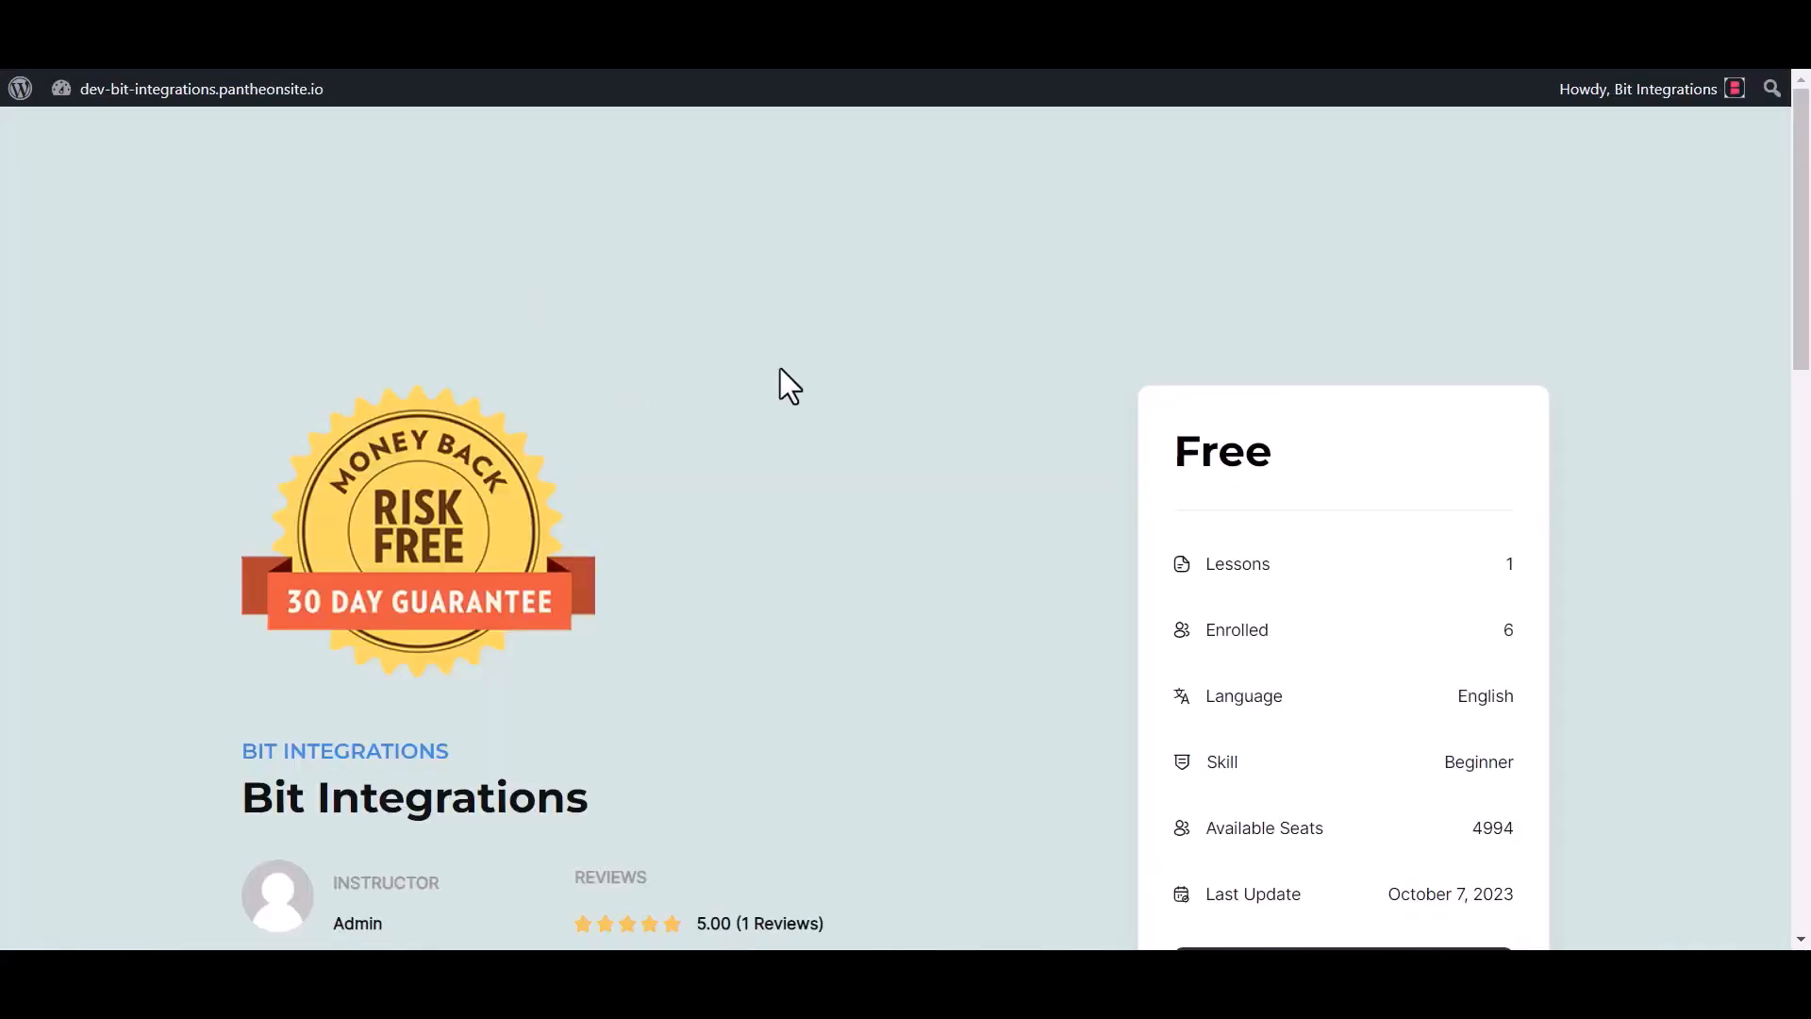
# On the course site, enroll in the free Bit Integrations course and mark its Bit Integrations lesson as complete
pyautogui.scroll(-3, 788, 387)
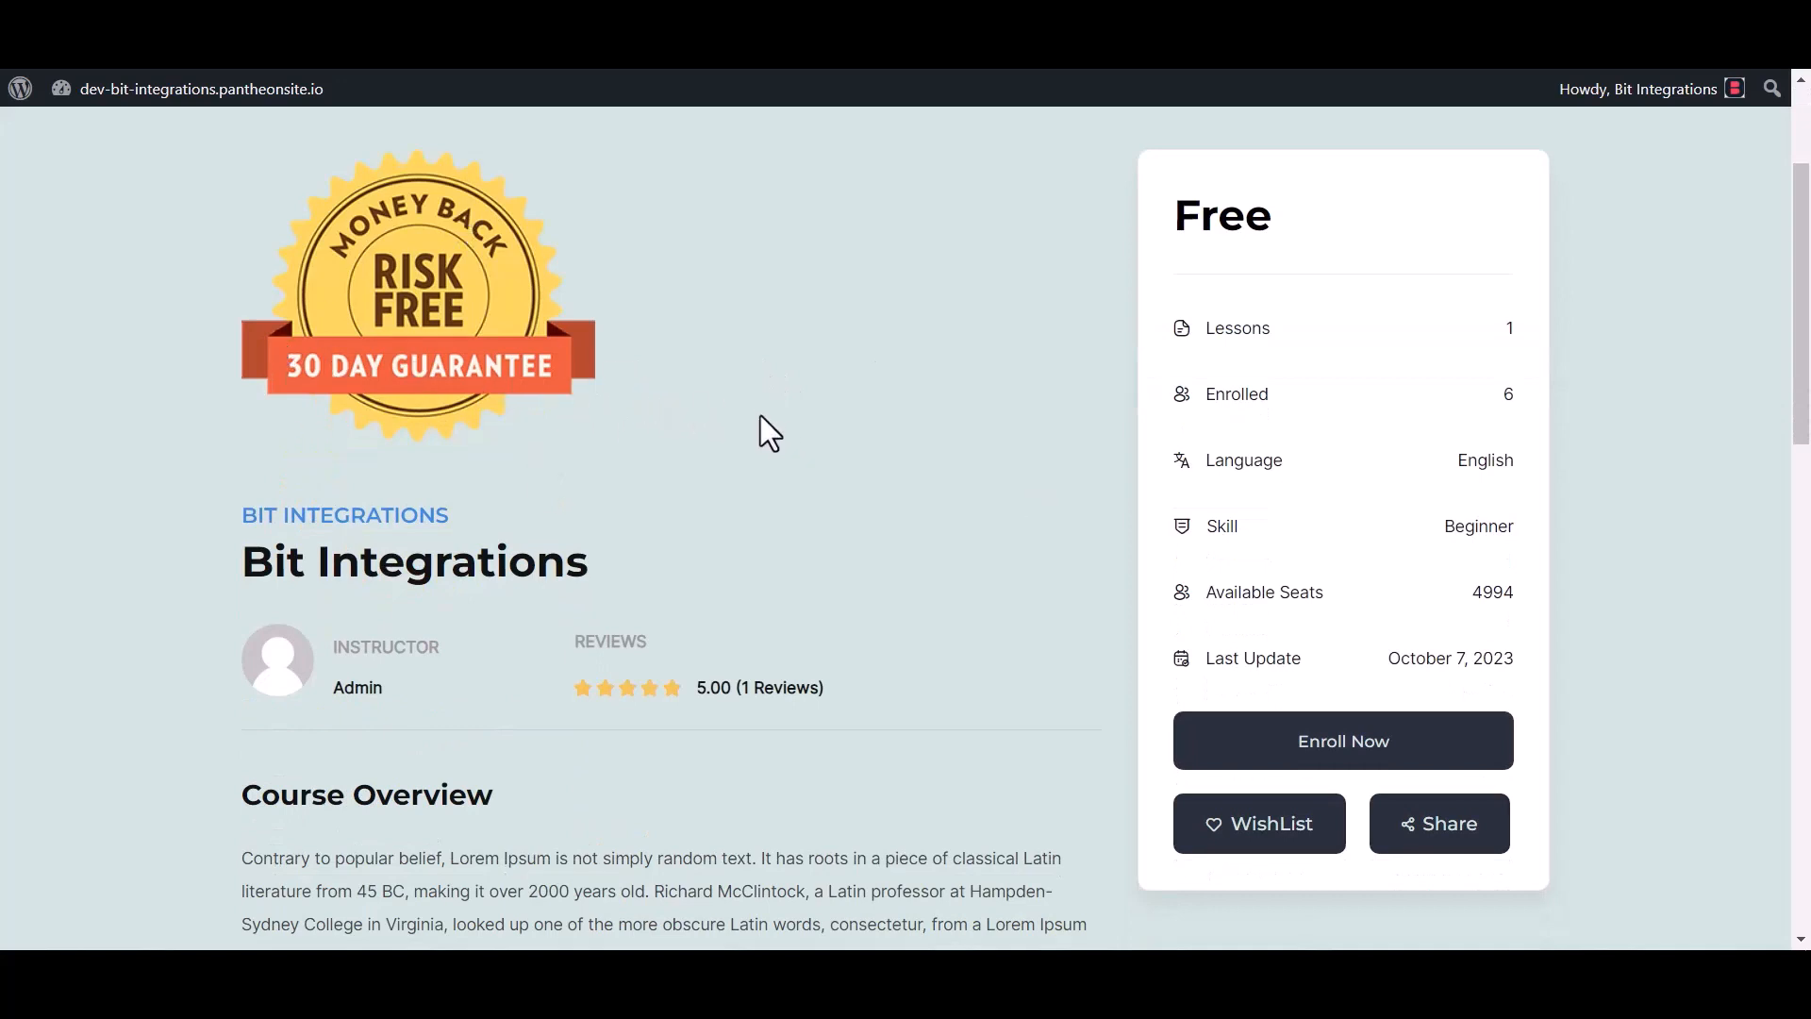
pyautogui.click(1316, 748)
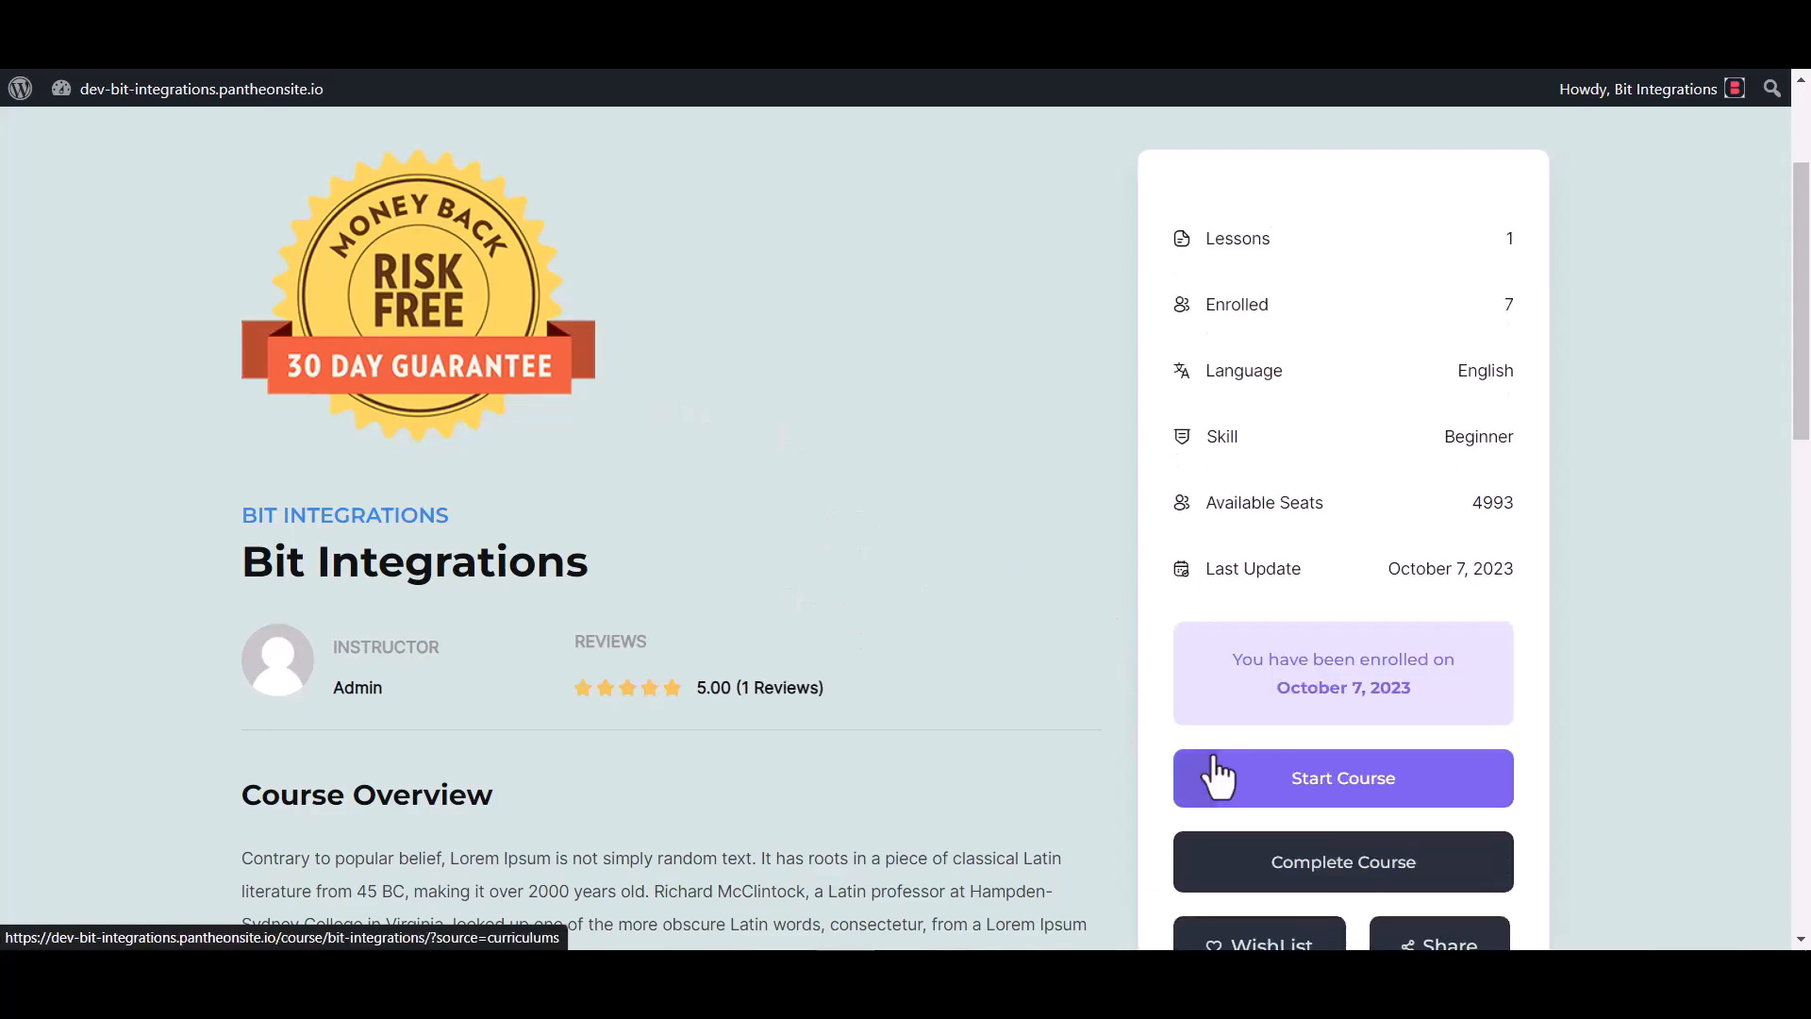
pyautogui.scroll(-1, 1103, 717)
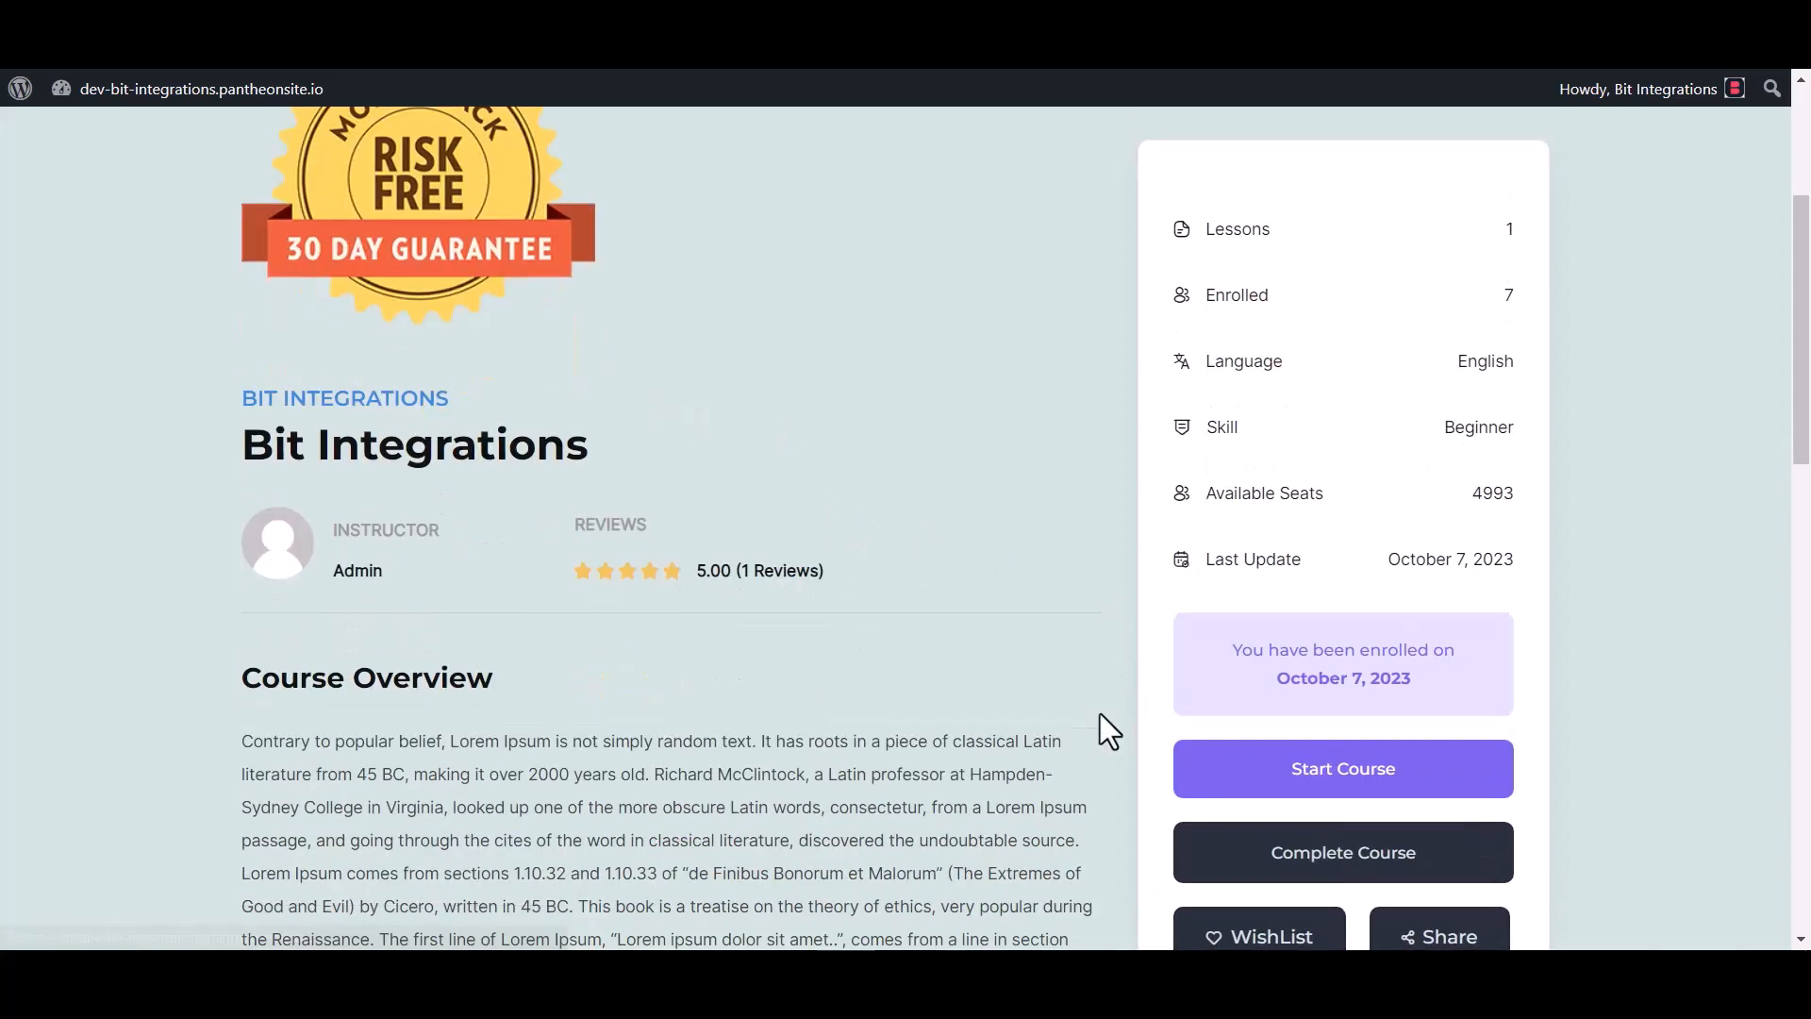
pyautogui.click(1360, 768)
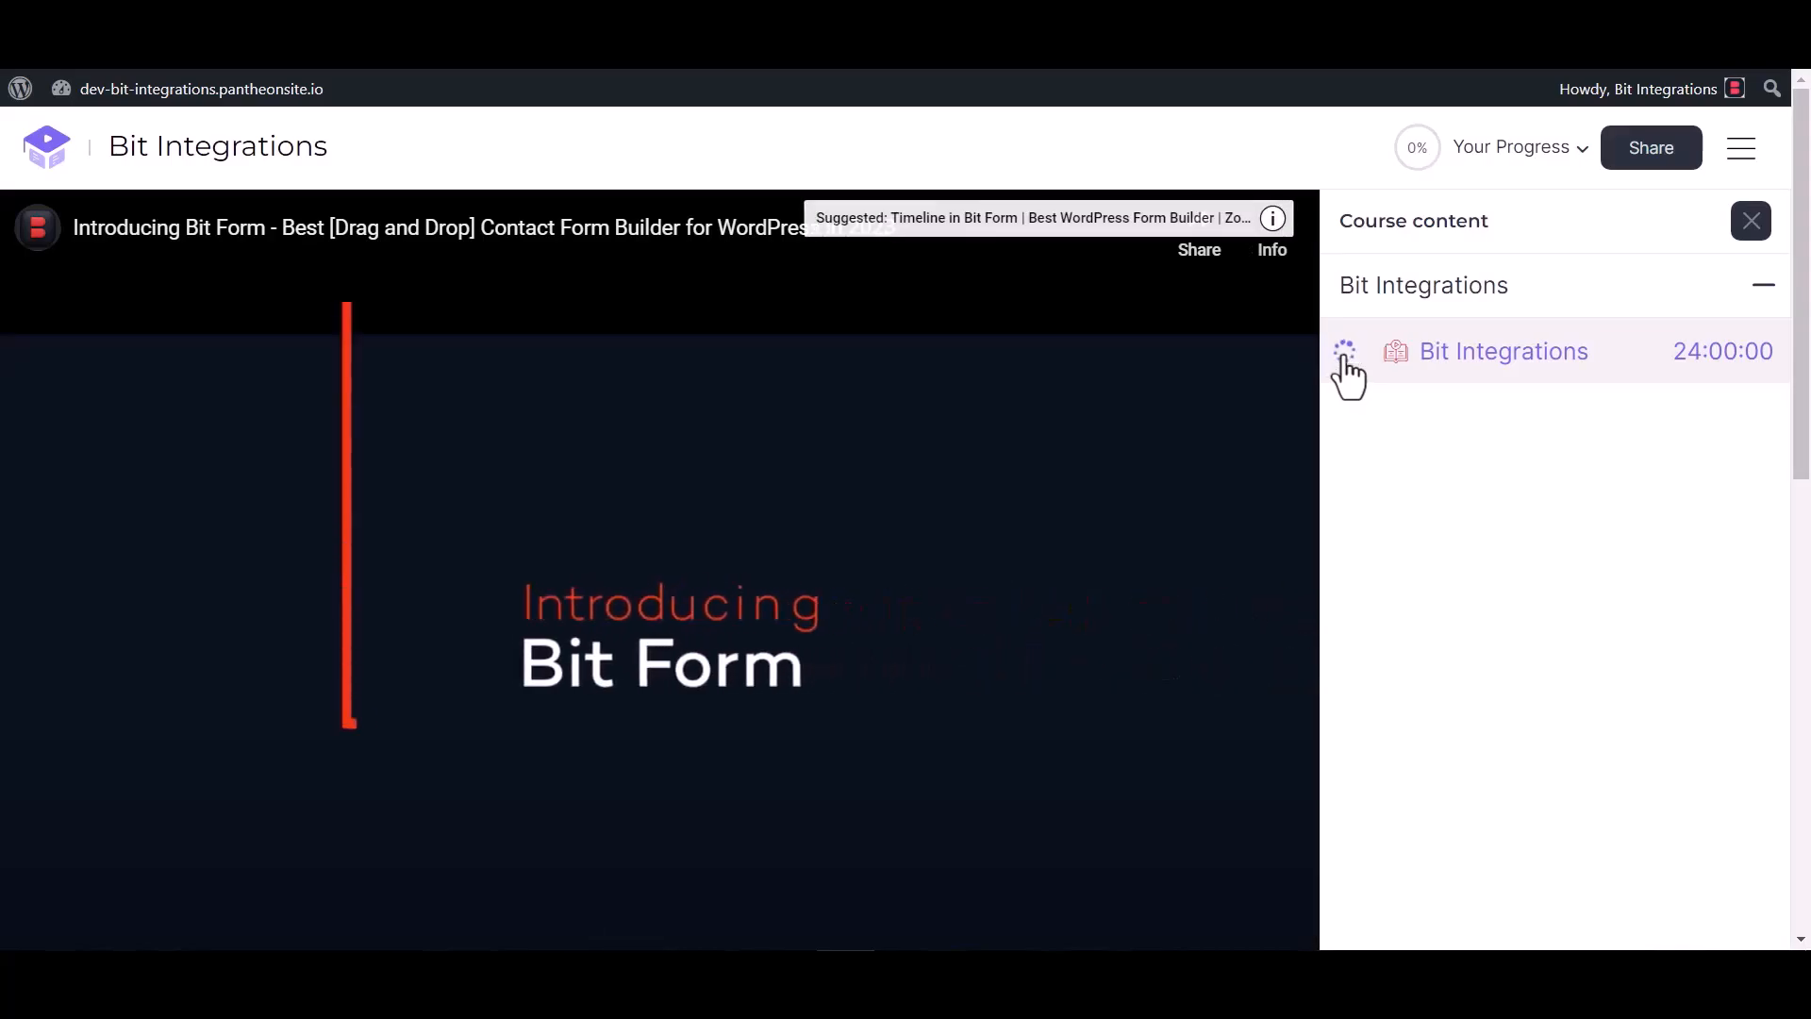
pyautogui.click(1346, 363)
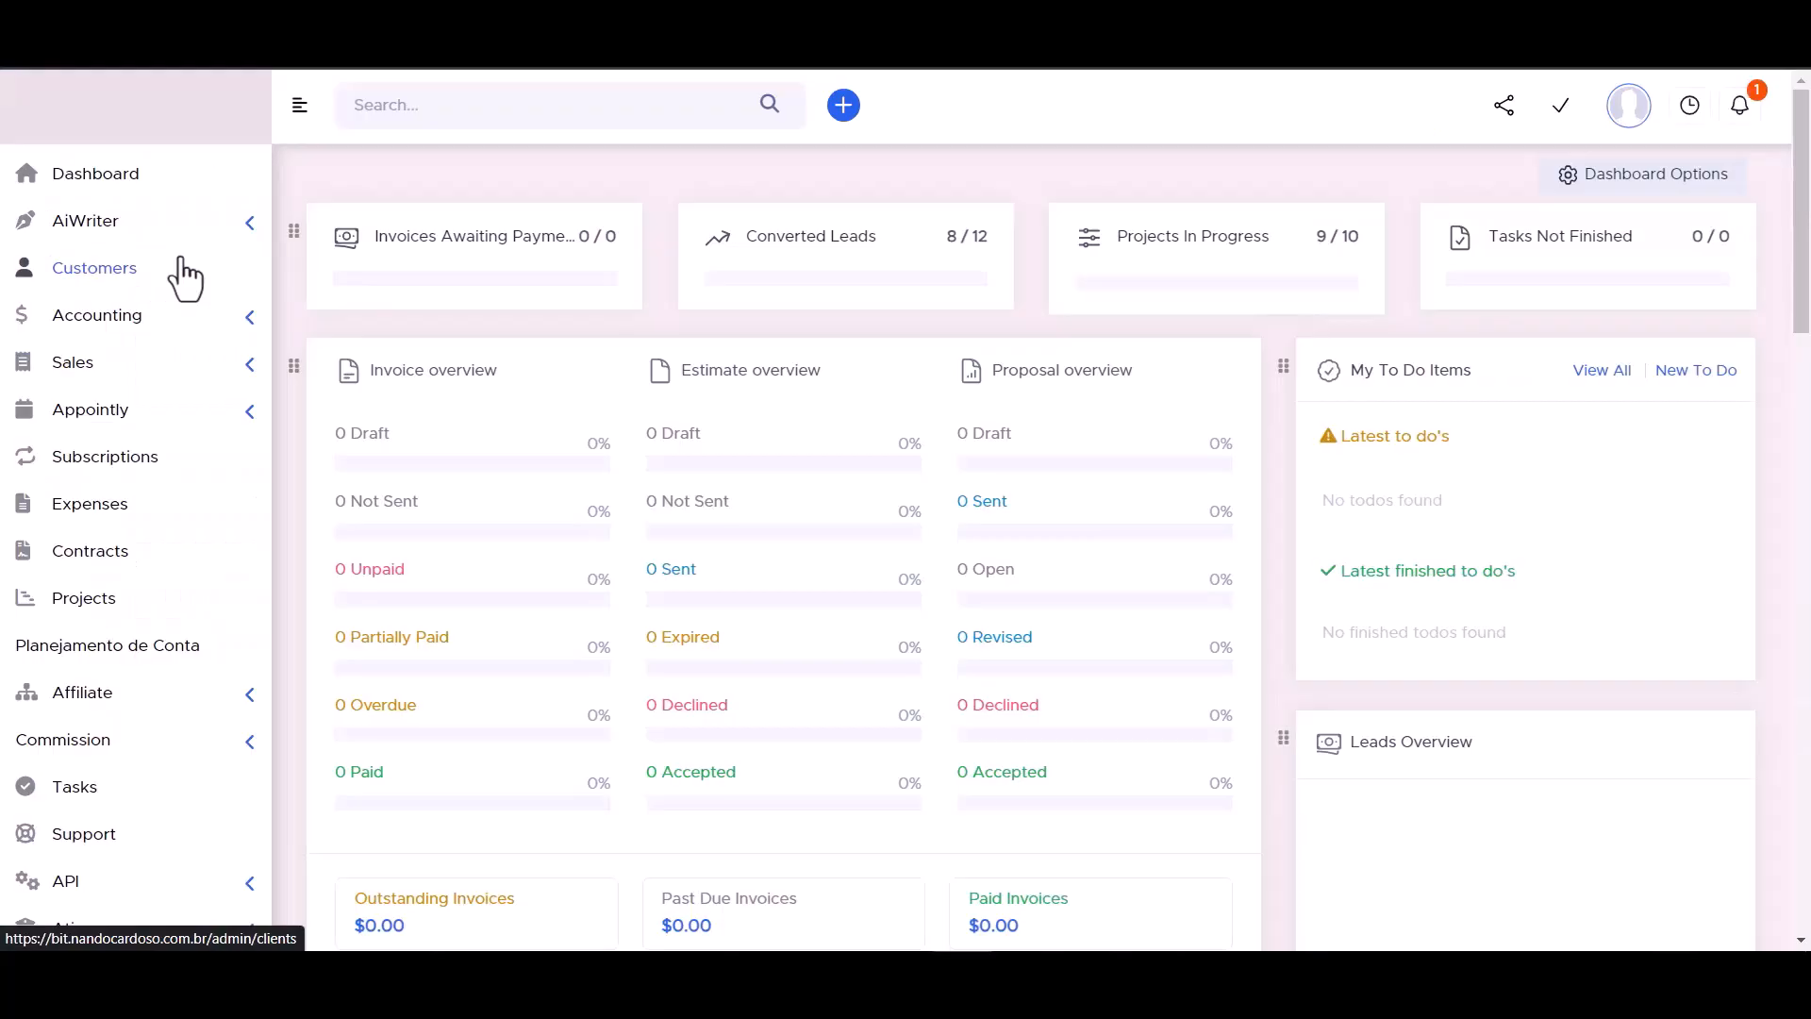
# In PerfexCRM, open the Bit Integrations customer's contact and examine its name, email and phone details
pyautogui.click(111, 262)
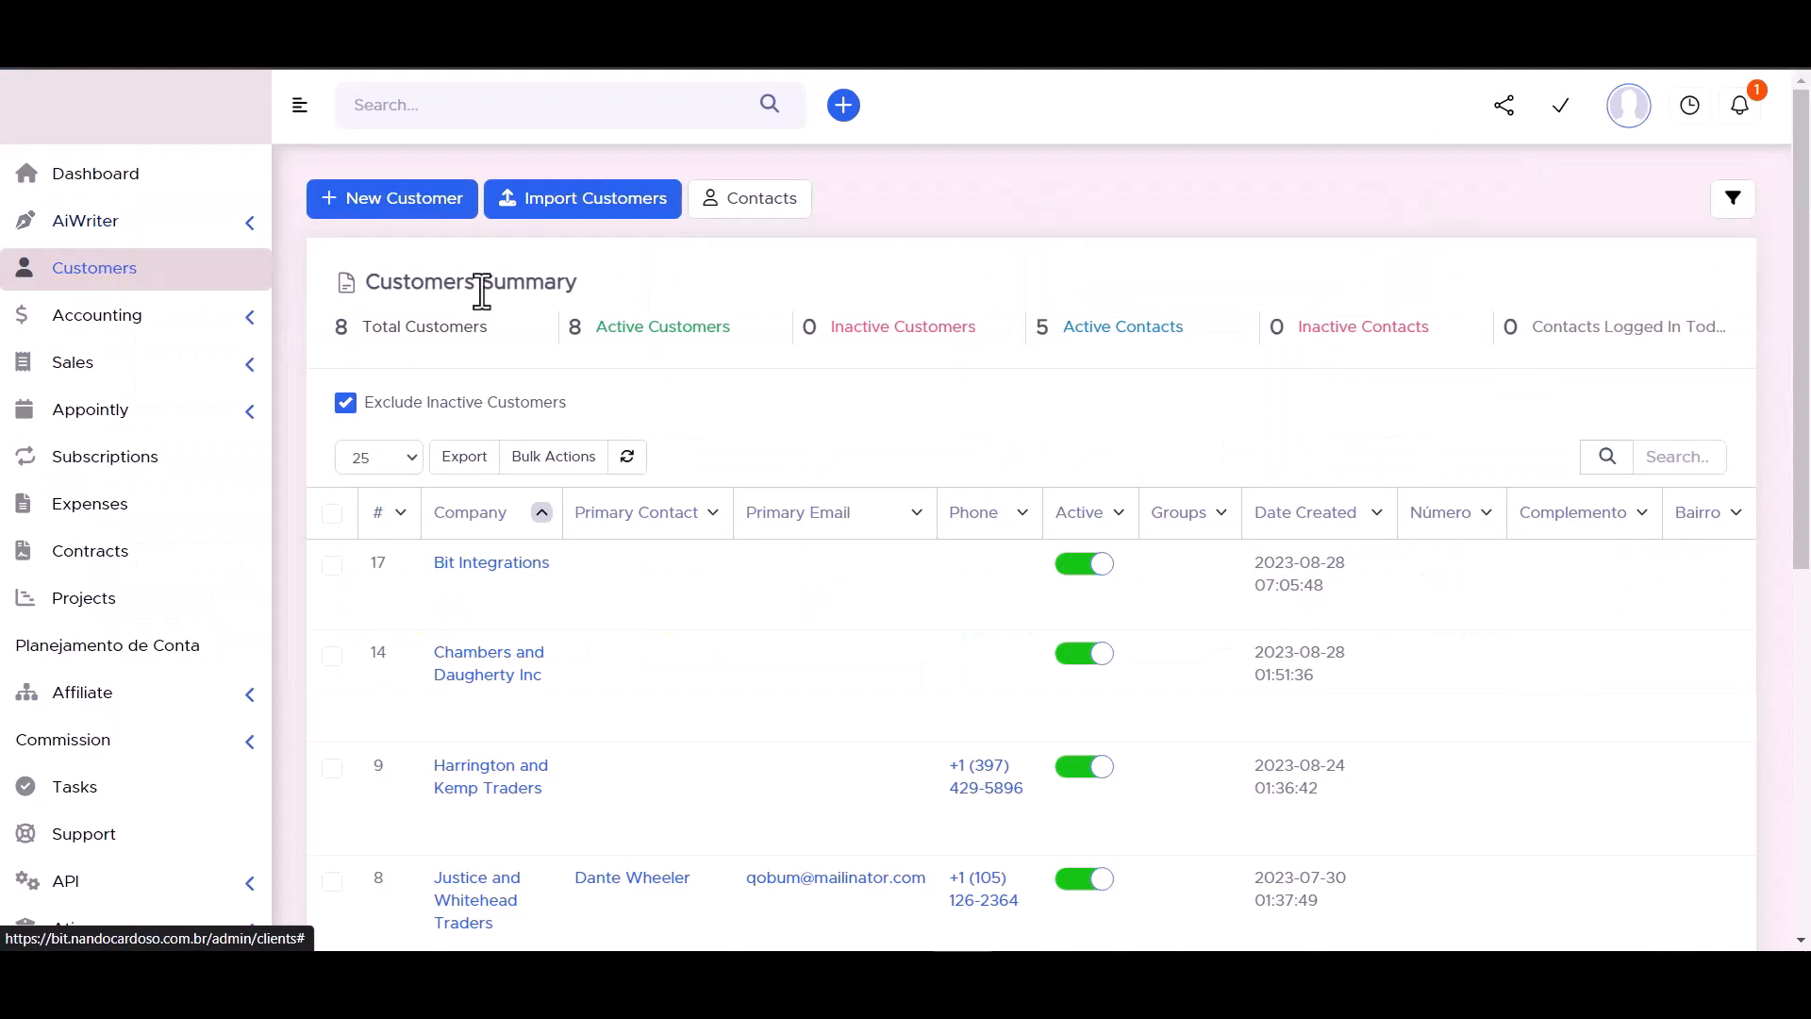
pyautogui.click(494, 570)
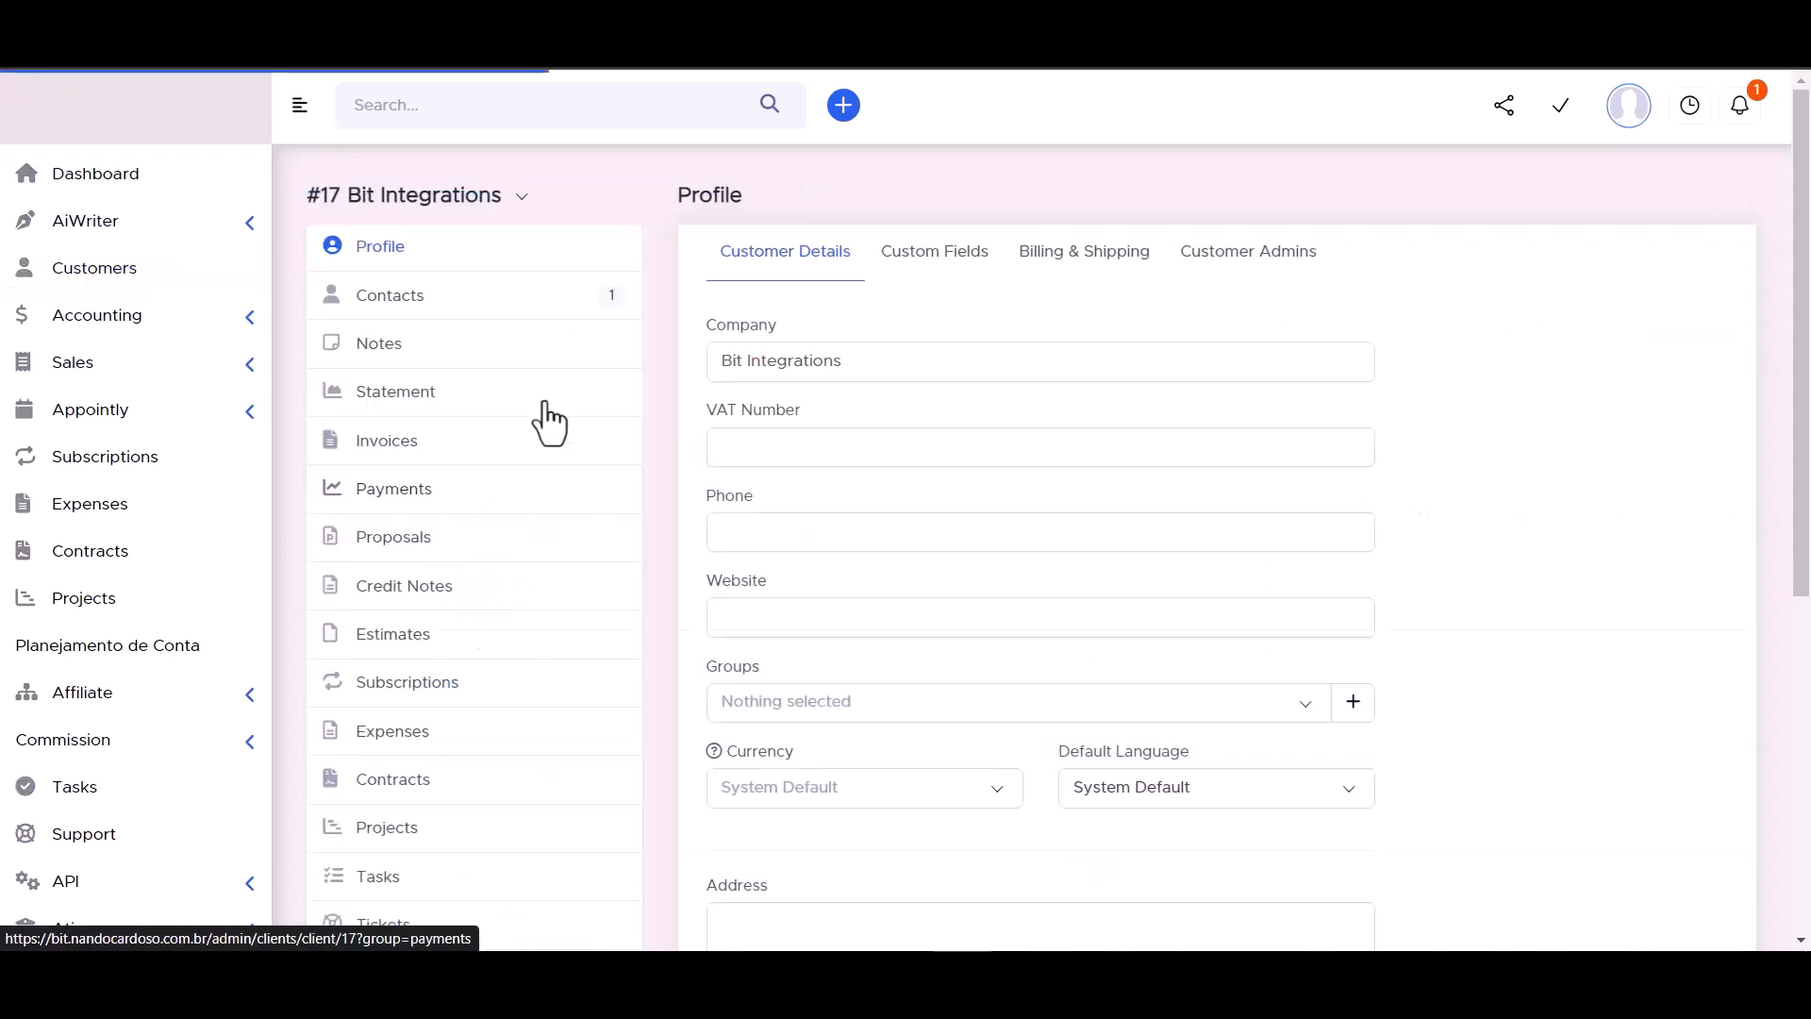
pyautogui.click(390, 299)
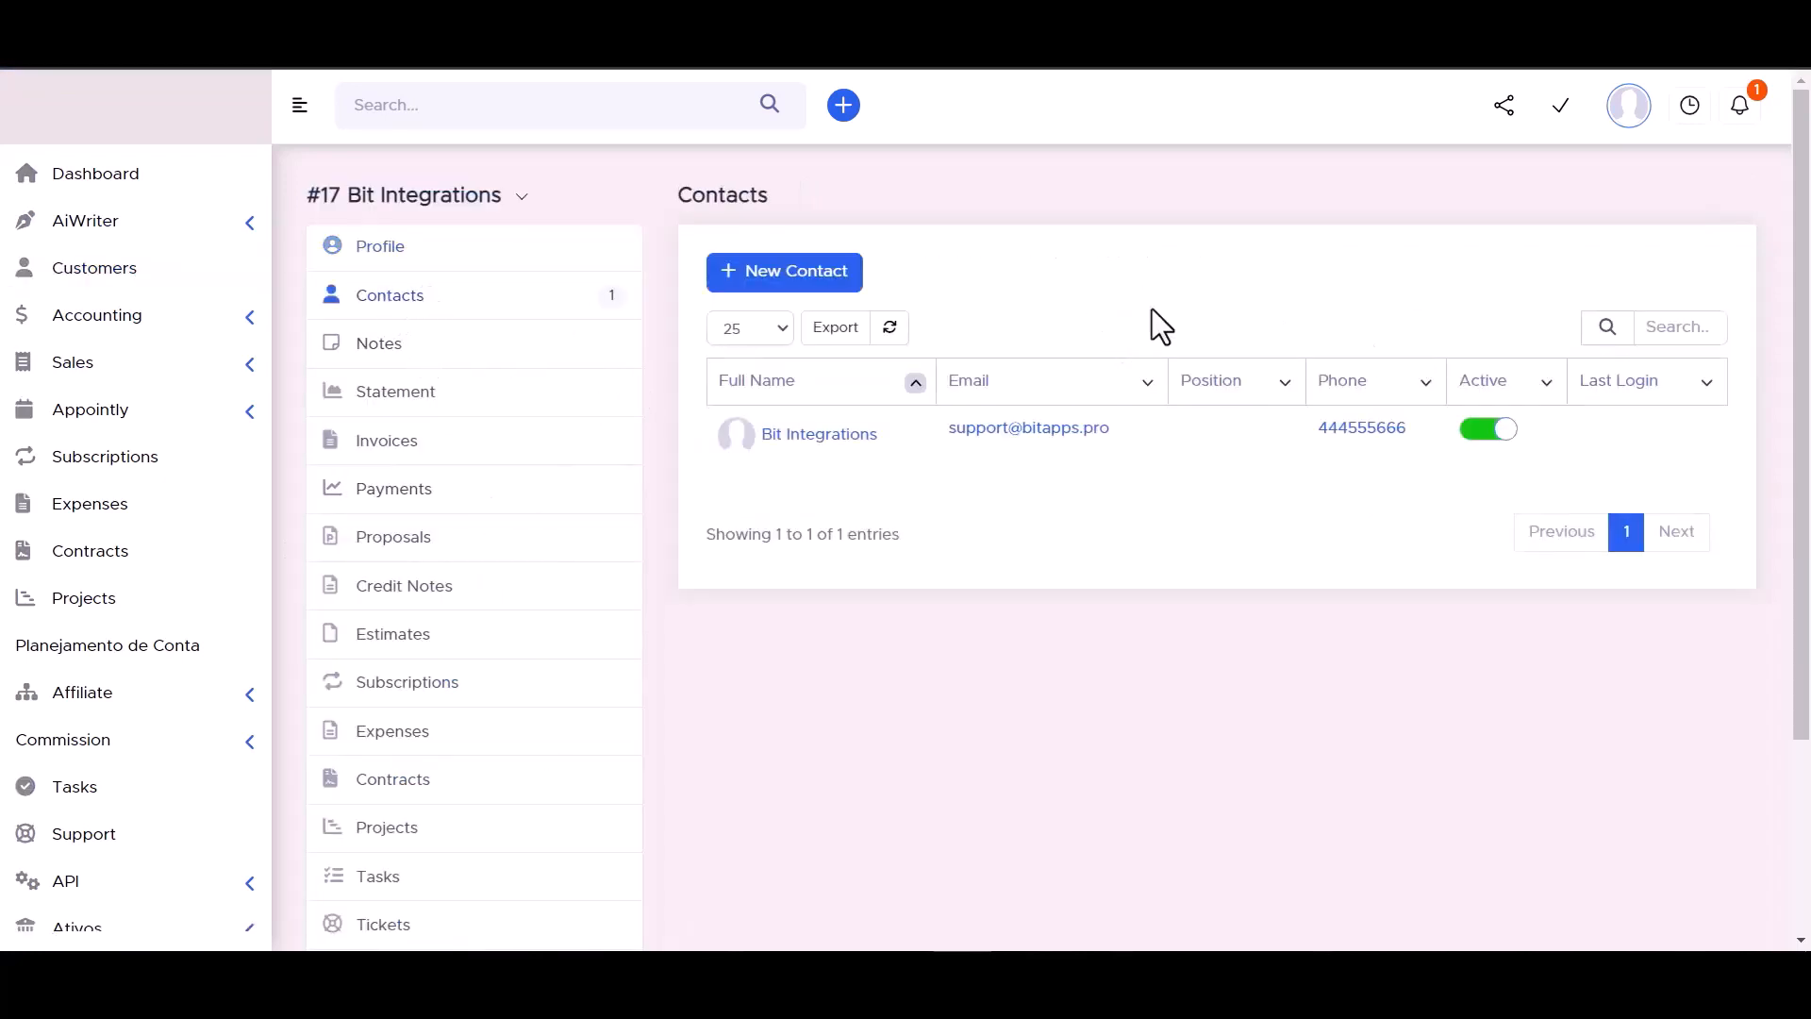
pyautogui.moveTo(914, 436)
pyautogui.click(819, 436)
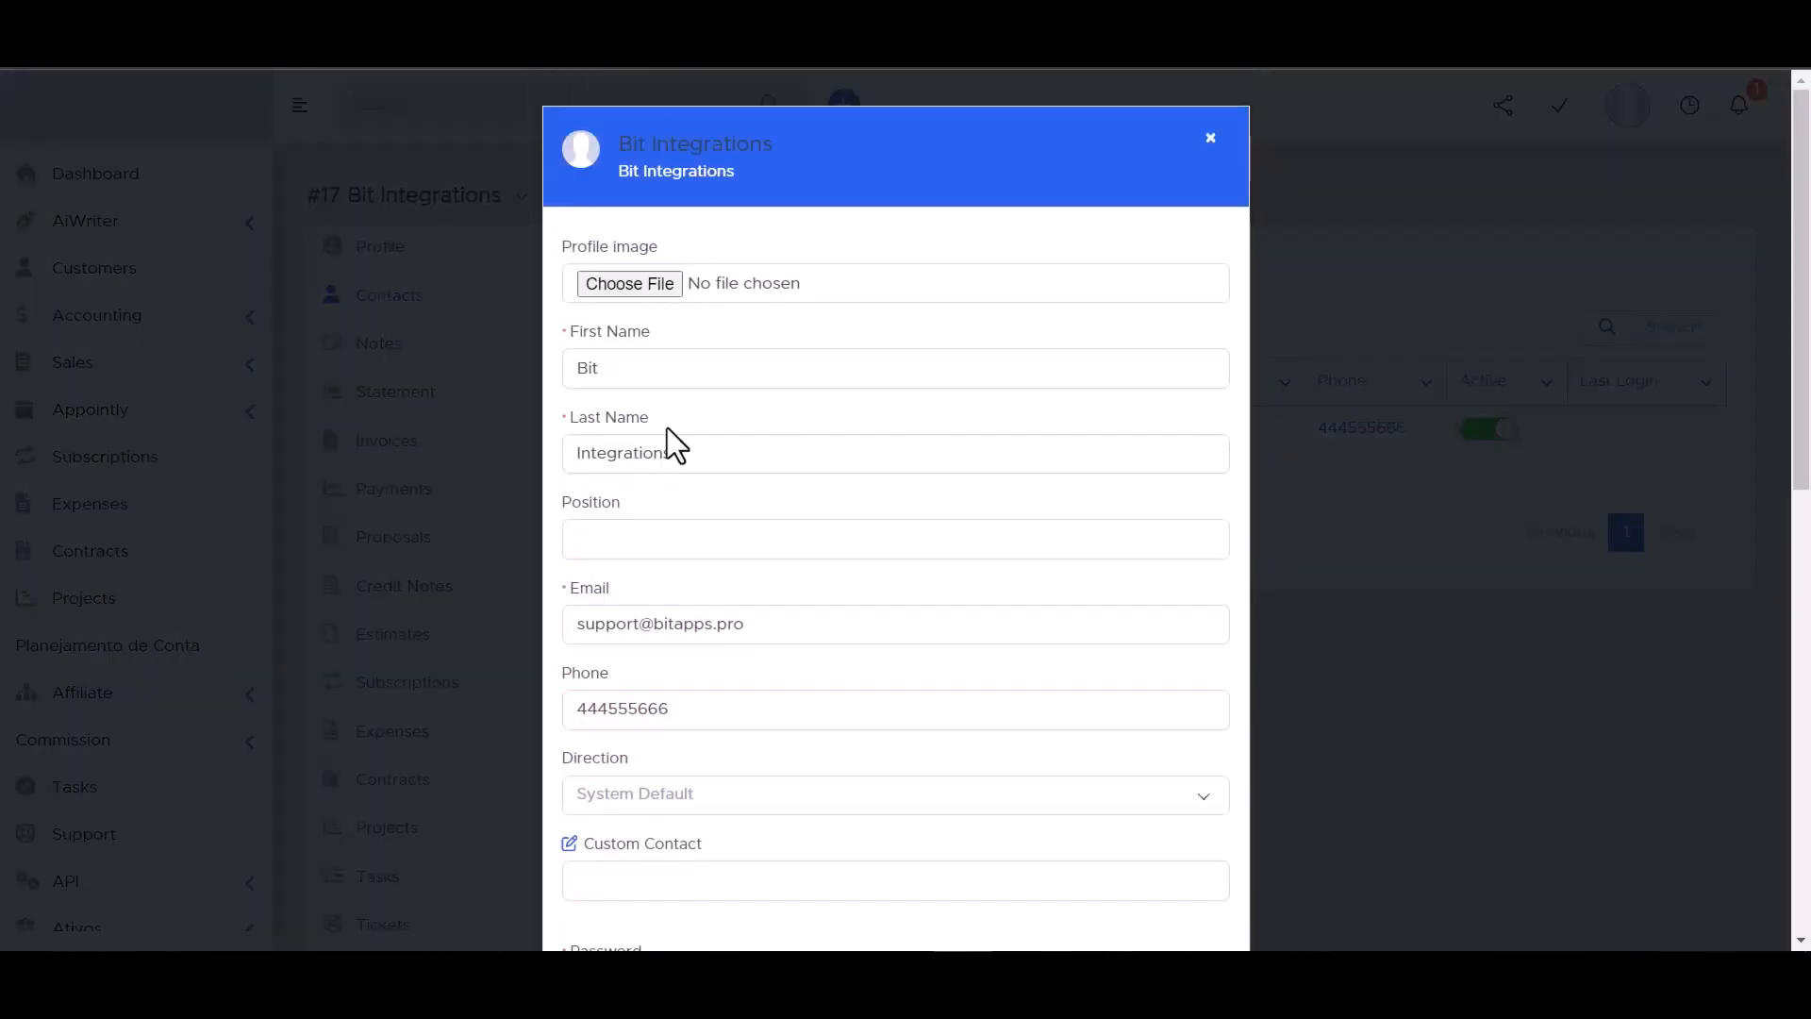
pyautogui.scroll(-2, 632, 431)
pyautogui.scroll(-1, 634, 441)
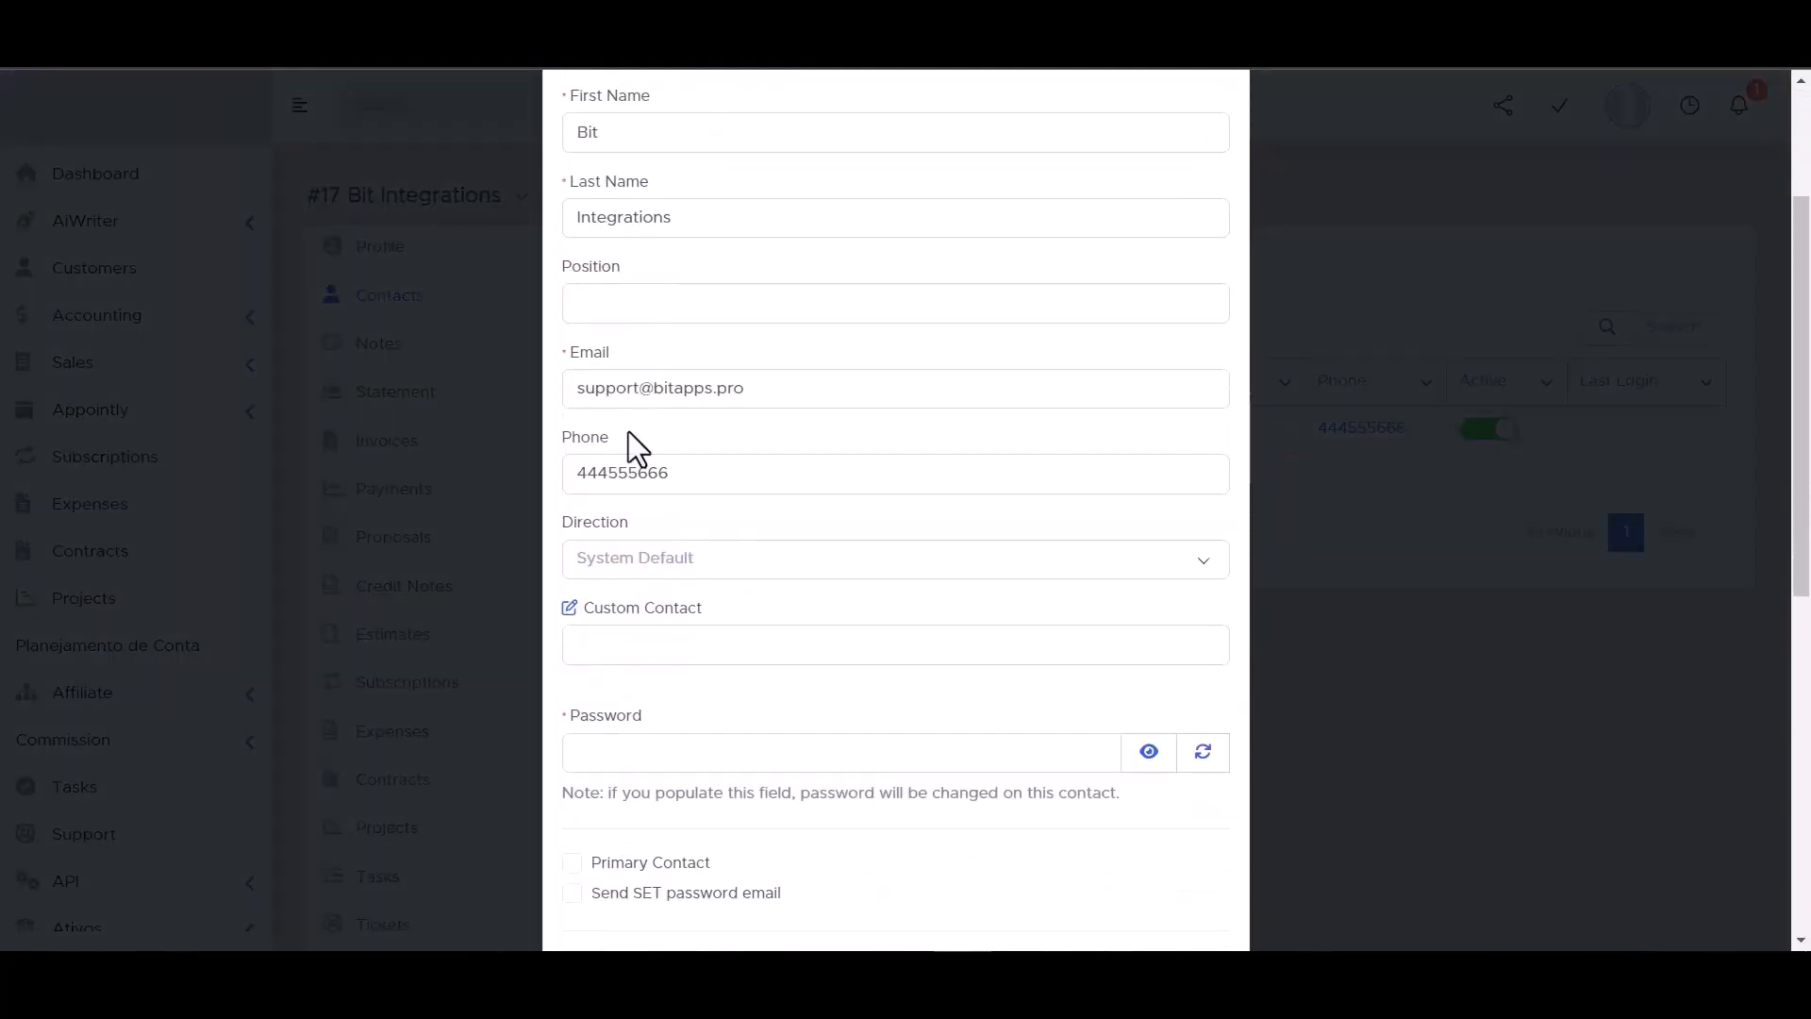
pyautogui.scroll(-2, 675, 440)
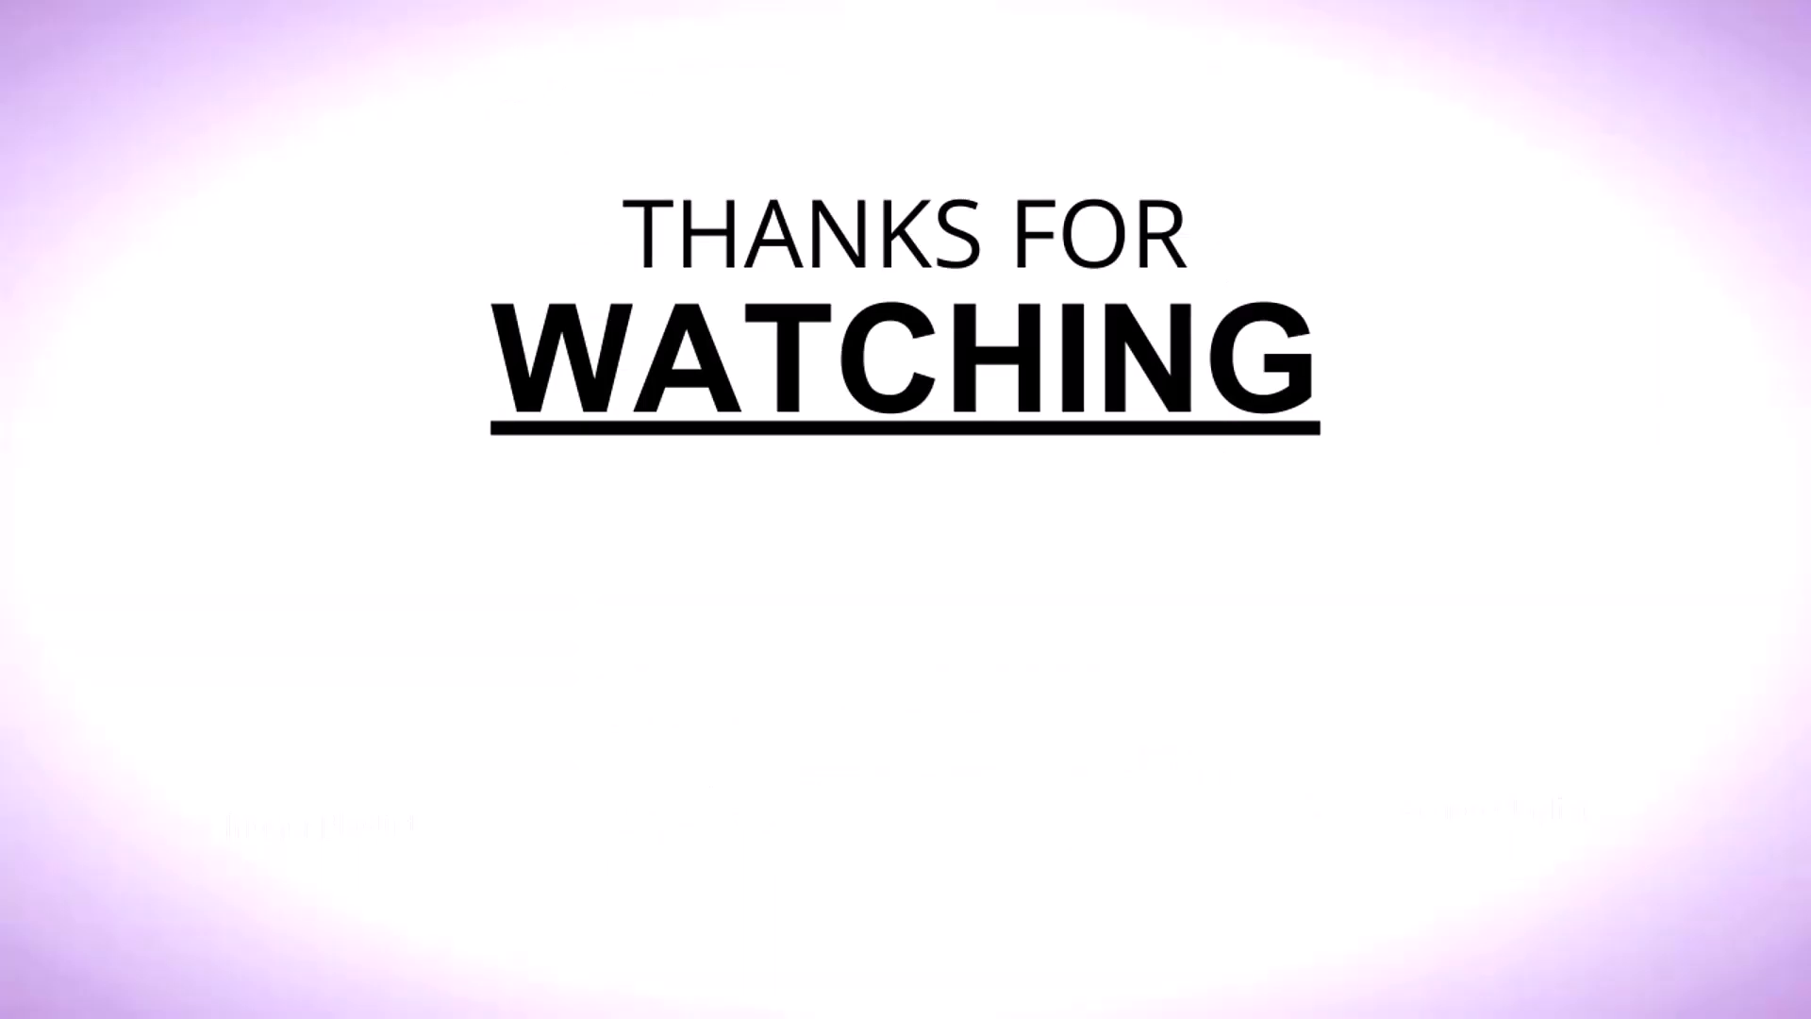